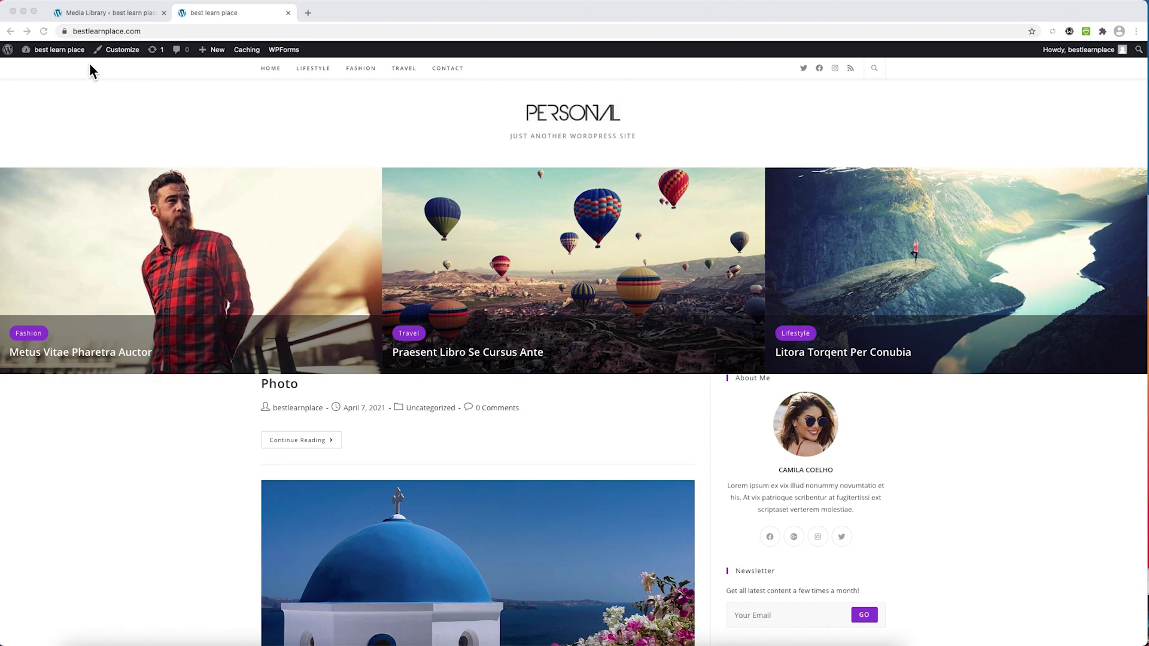
# Crop the first lake photo in the media library to about 510 × 358 pixels, cutting its upper and left edges, and save it
pyautogui.click(110, 12)
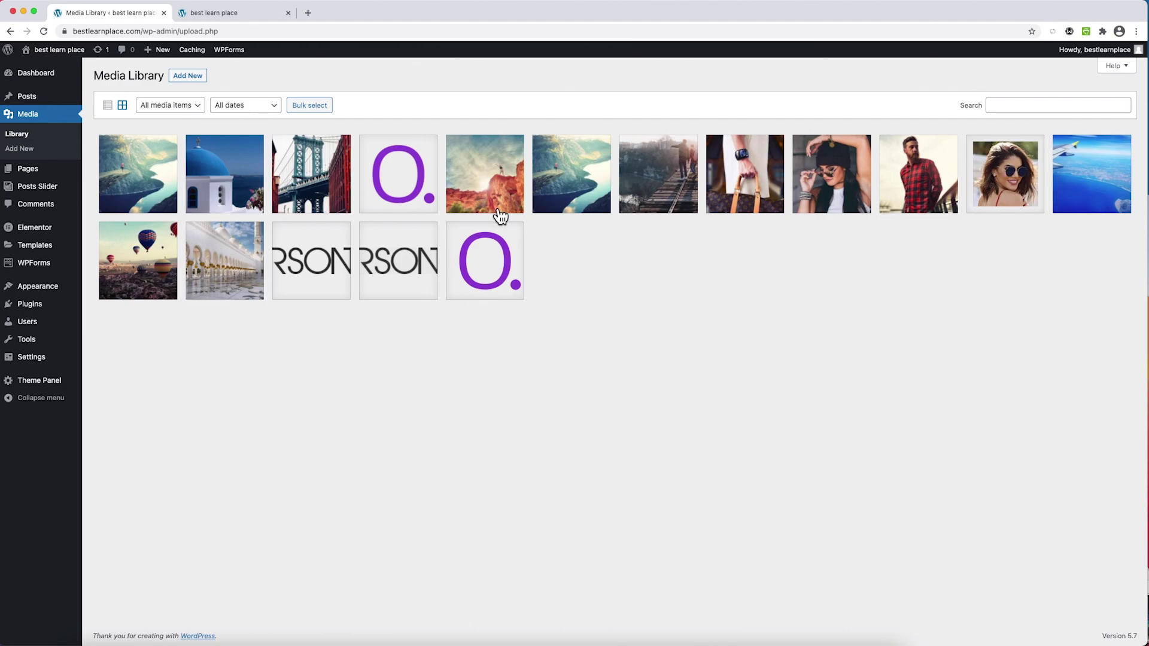
pyautogui.click(133, 190)
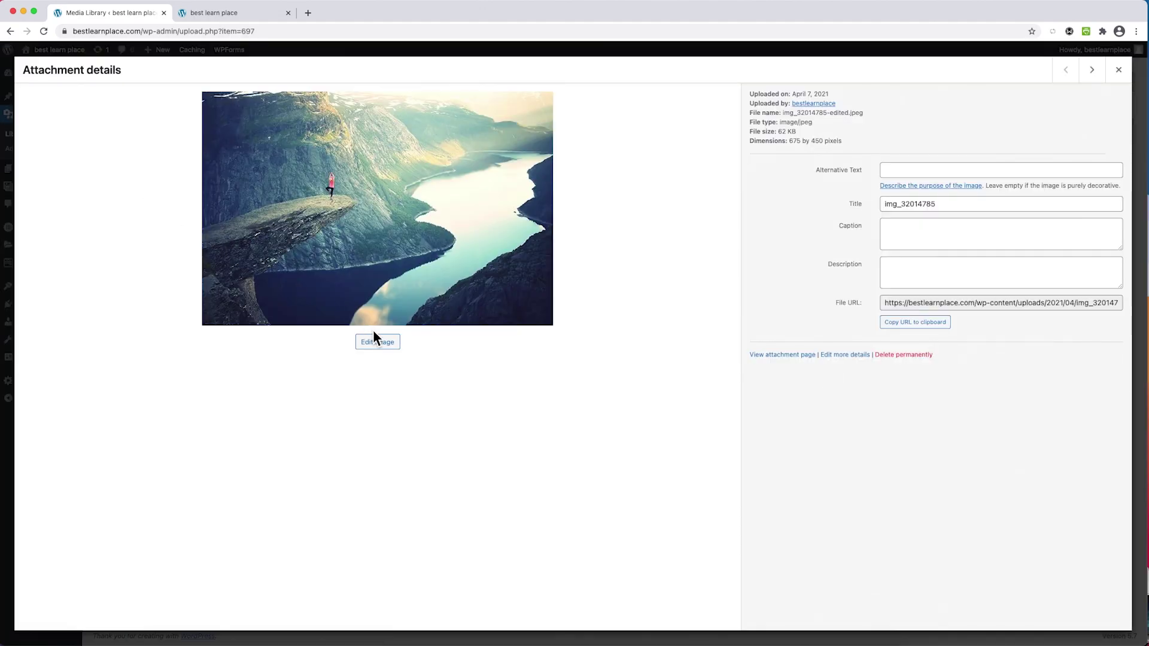
pyautogui.click(388, 344)
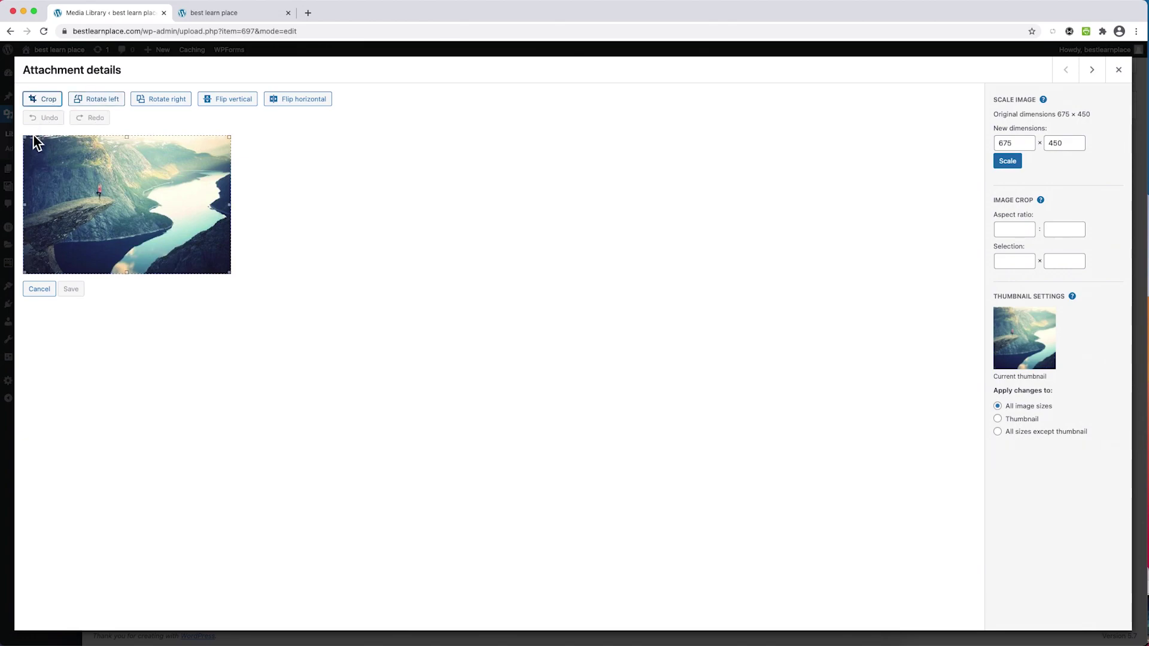
pyautogui.moveTo(72, 163)
pyautogui.mouseDown()
pyautogui.moveTo(231, 273)
pyautogui.moveTo(75, 165)
pyautogui.mouseUp()
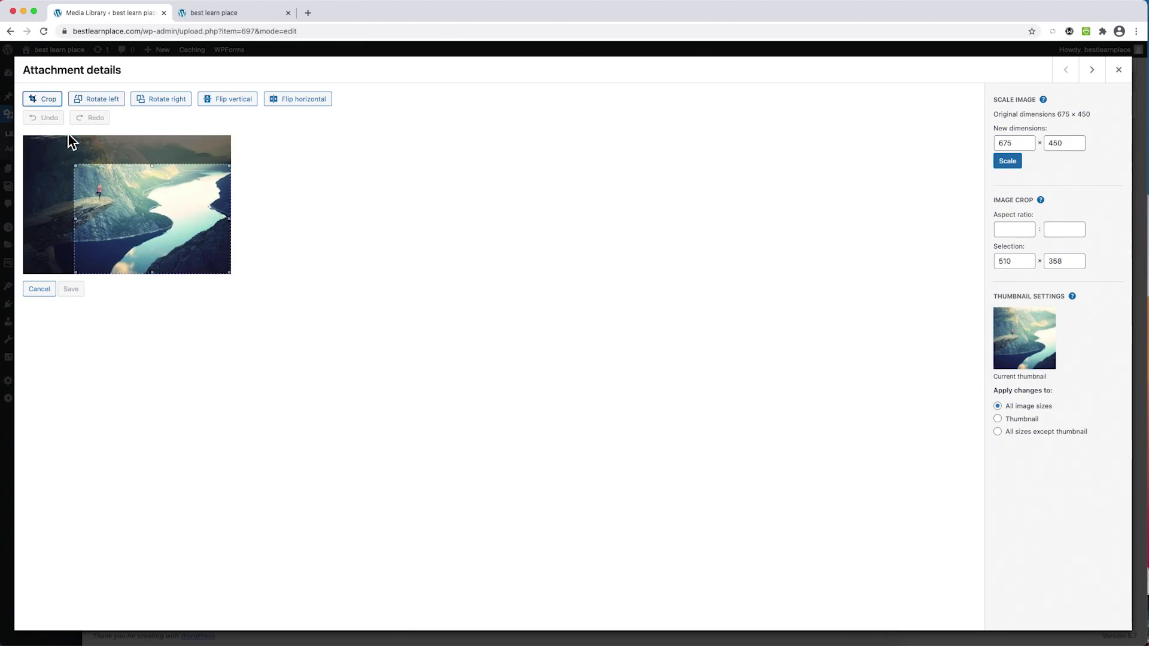
pyautogui.click(49, 99)
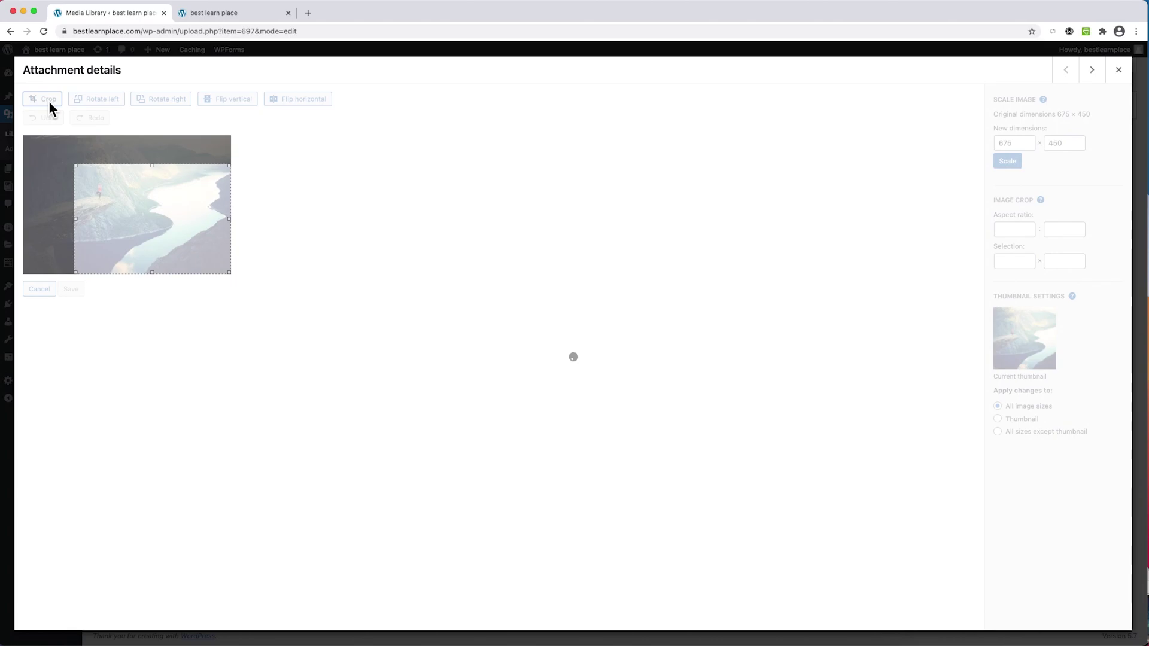
pyautogui.click(80, 299)
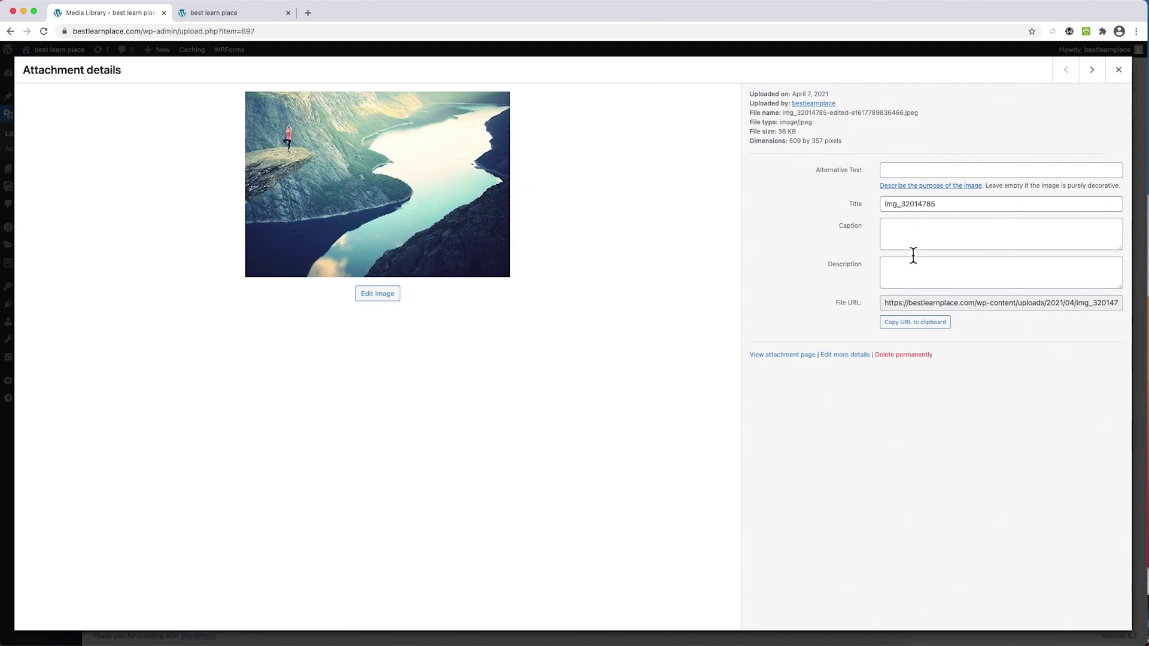
pyautogui.click(895, 175)
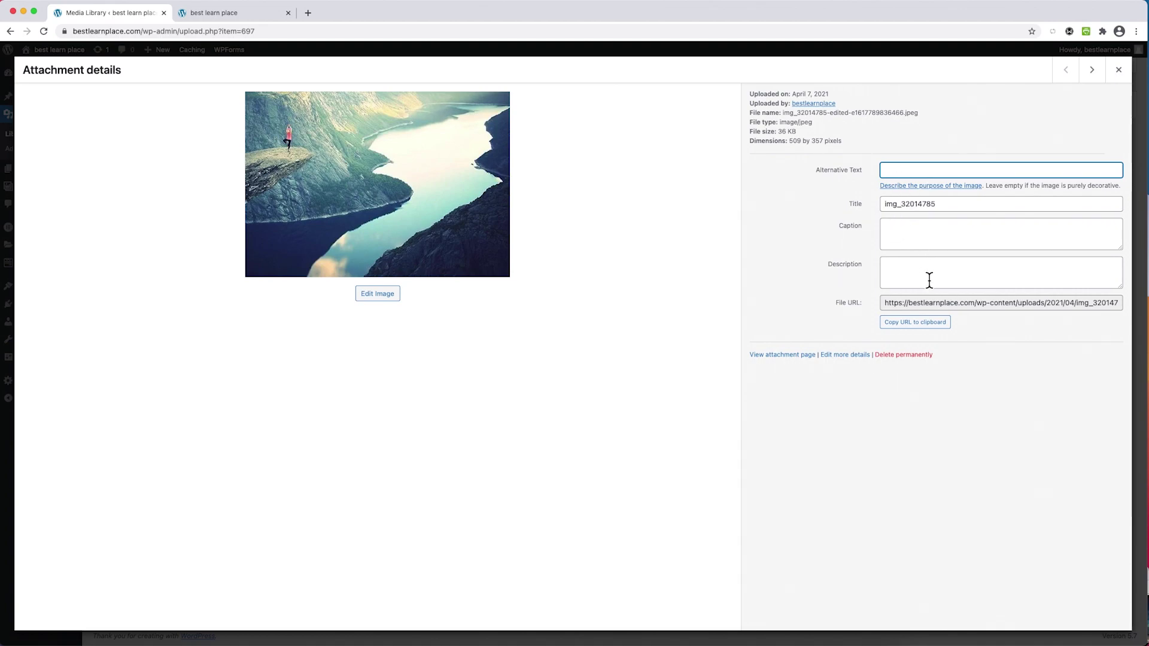
pyautogui.click(1119, 70)
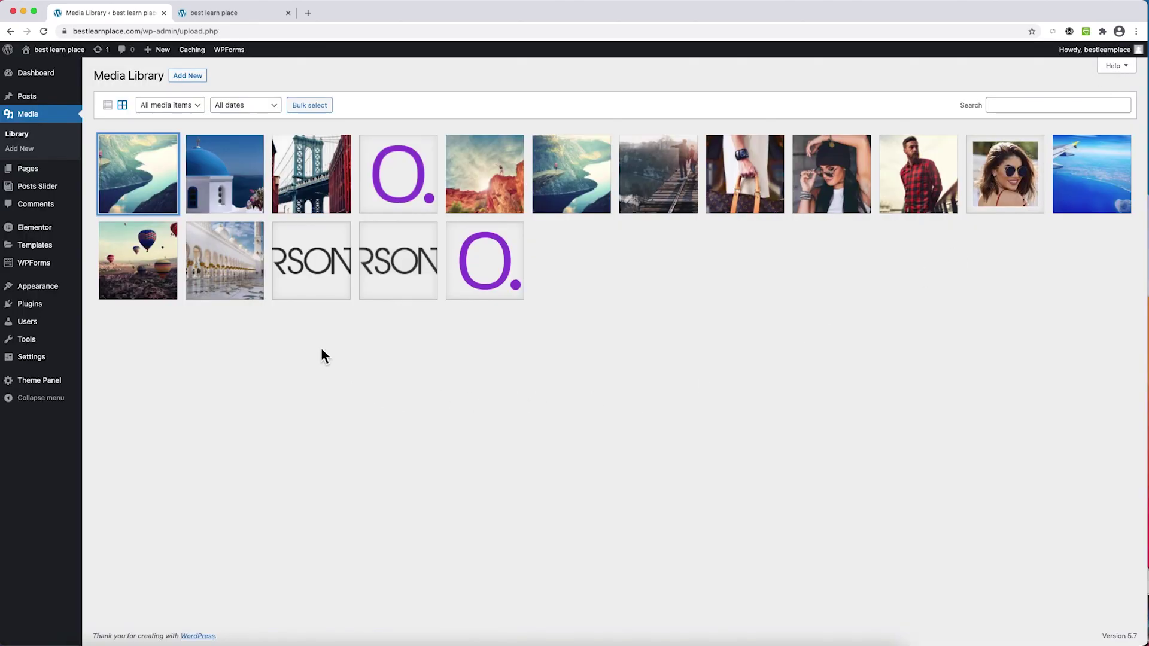
# Create a new blog post with the title "Photo"
pyautogui.moveTo(36, 99)
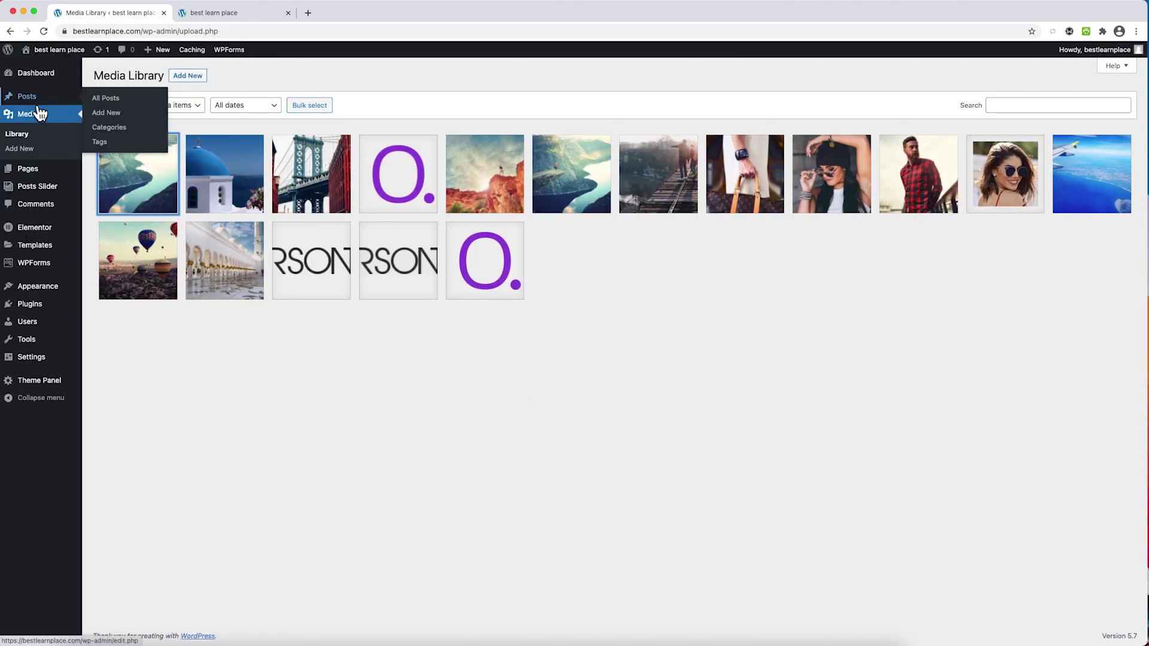
pyautogui.click(108, 116)
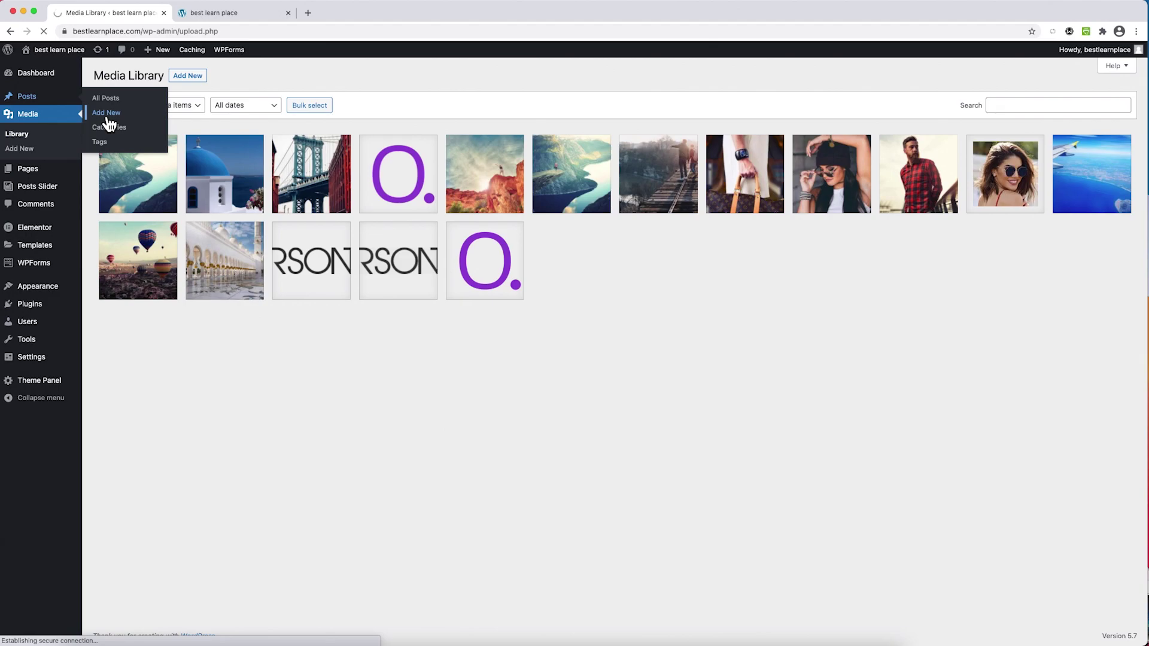
pyautogui.write('Photo')
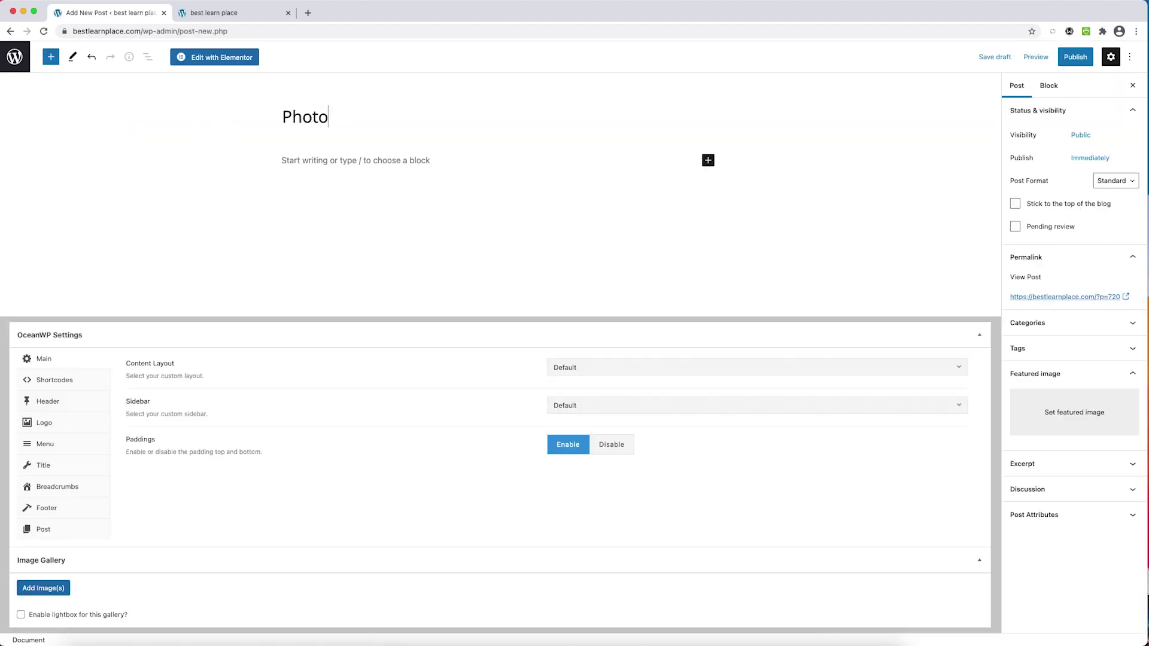
# Insert the "Heading and paragraph" block pattern from the Text patterns into the post
pyautogui.click(709, 160)
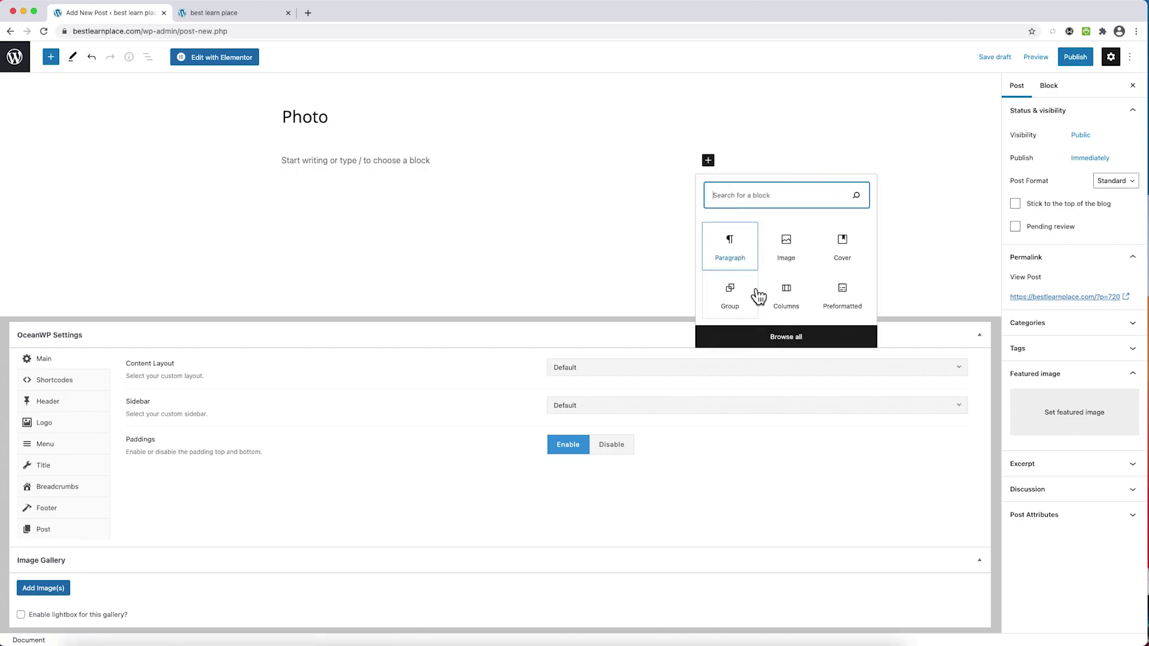
pyautogui.click(784, 338)
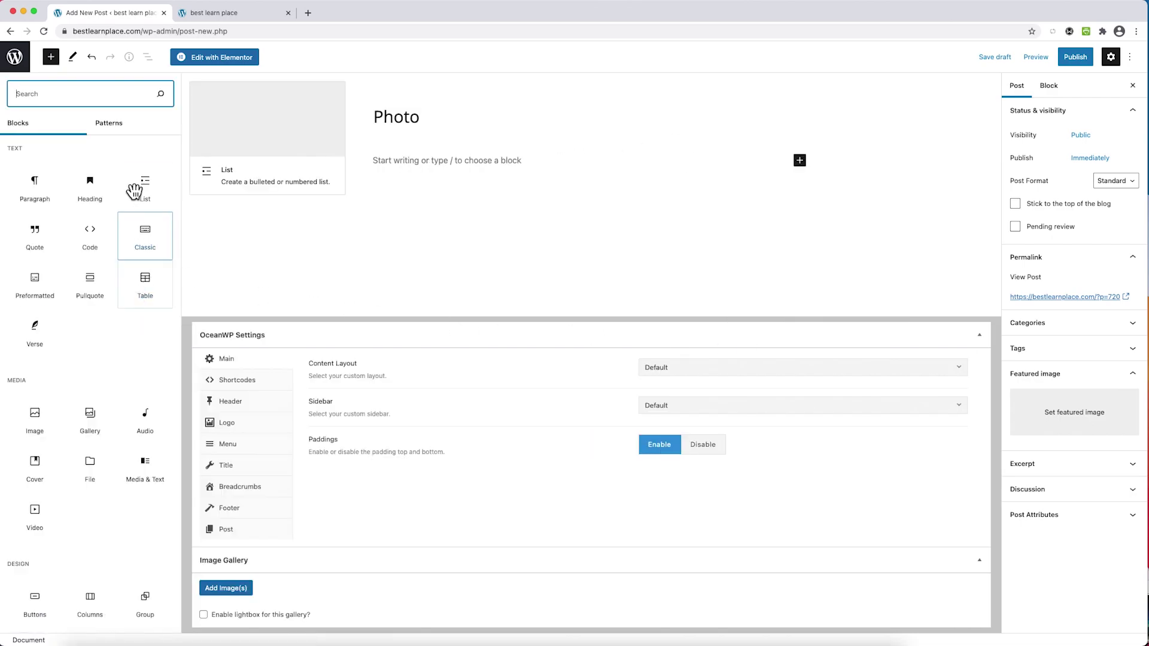
pyautogui.click(108, 123)
pyautogui.click(41, 152)
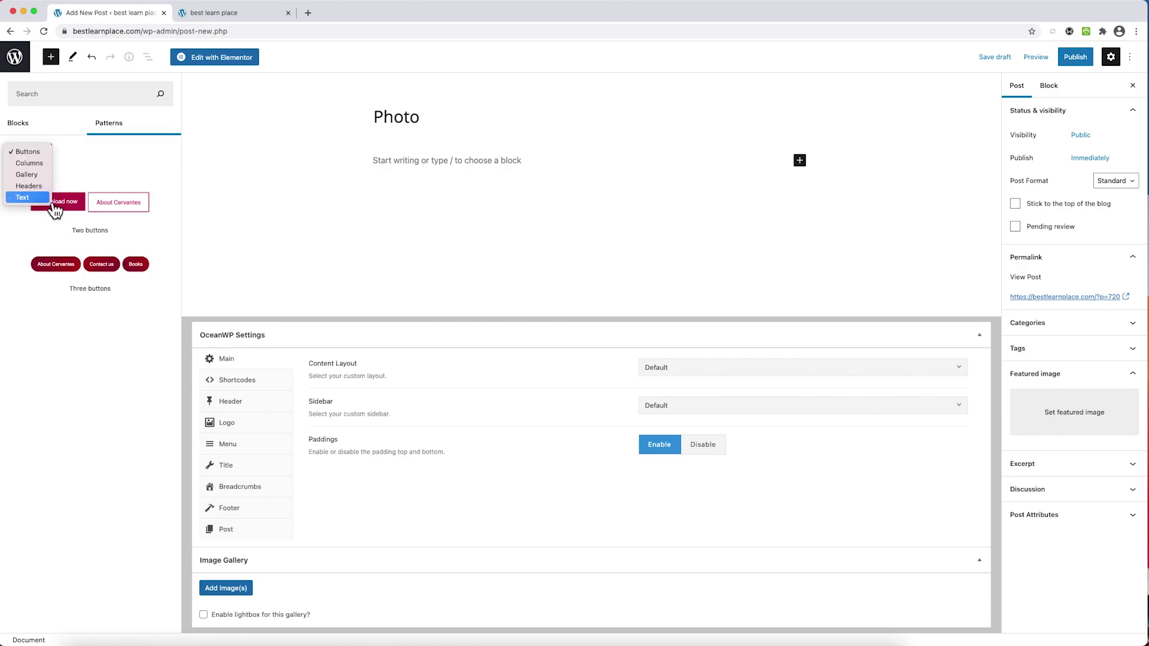
pyautogui.click(25, 198)
pyautogui.click(88, 234)
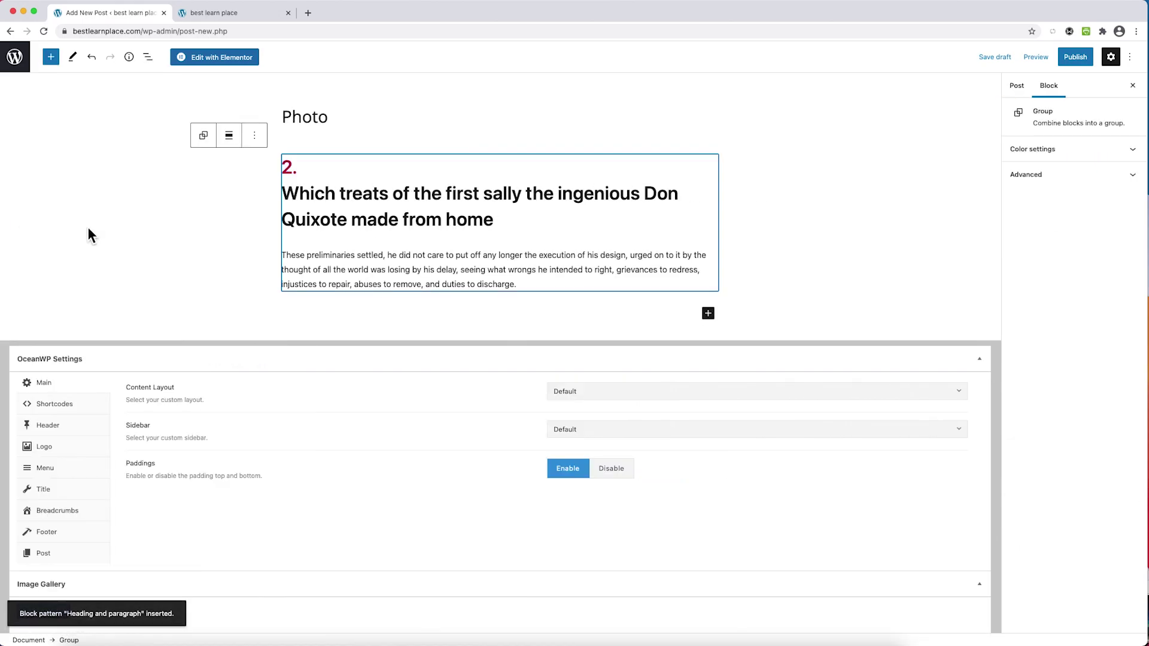
# Publish the "Photo" post immediately with public visibility and return to its settings
pyautogui.click(1073, 62)
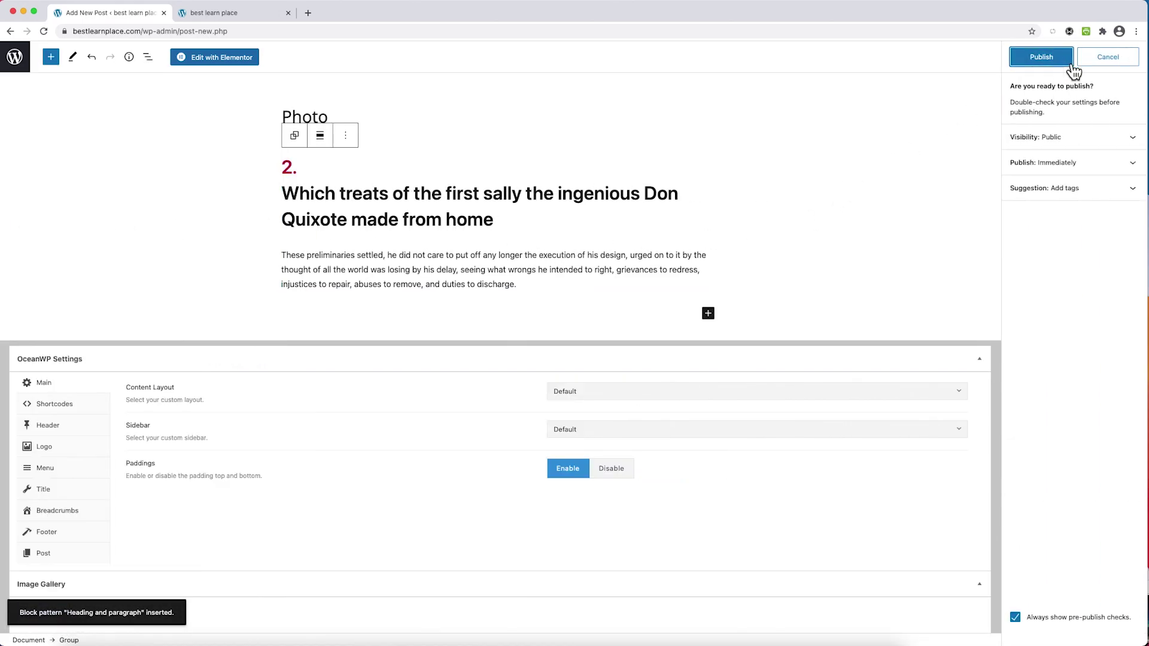
pyautogui.click(1072, 63)
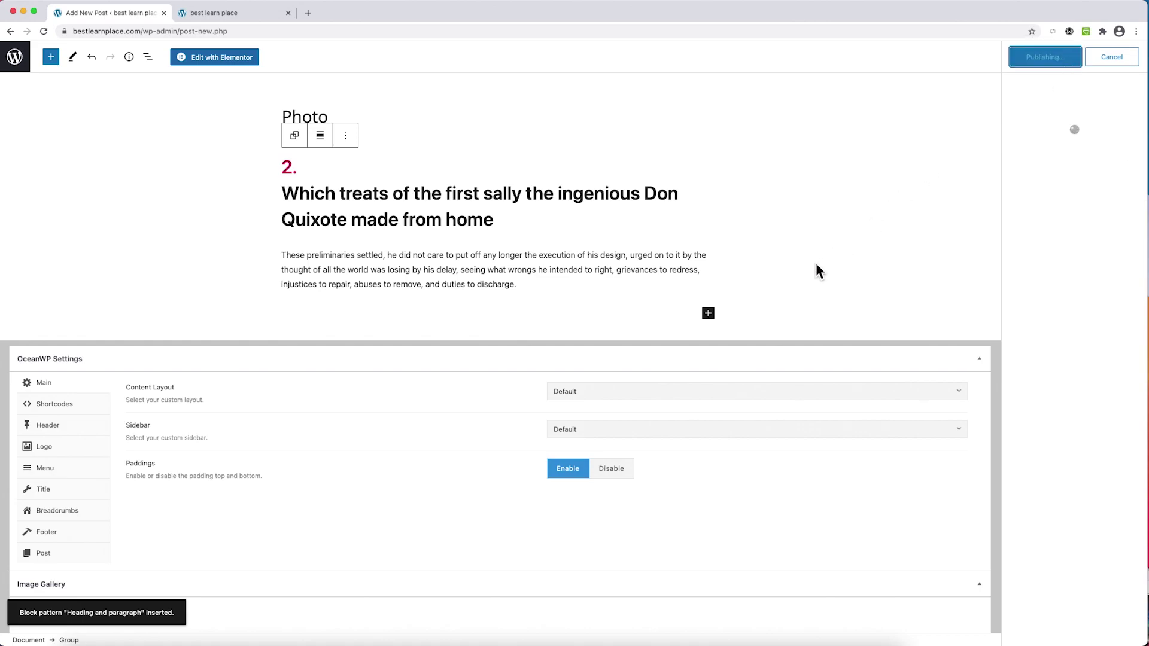
pyautogui.click(1130, 57)
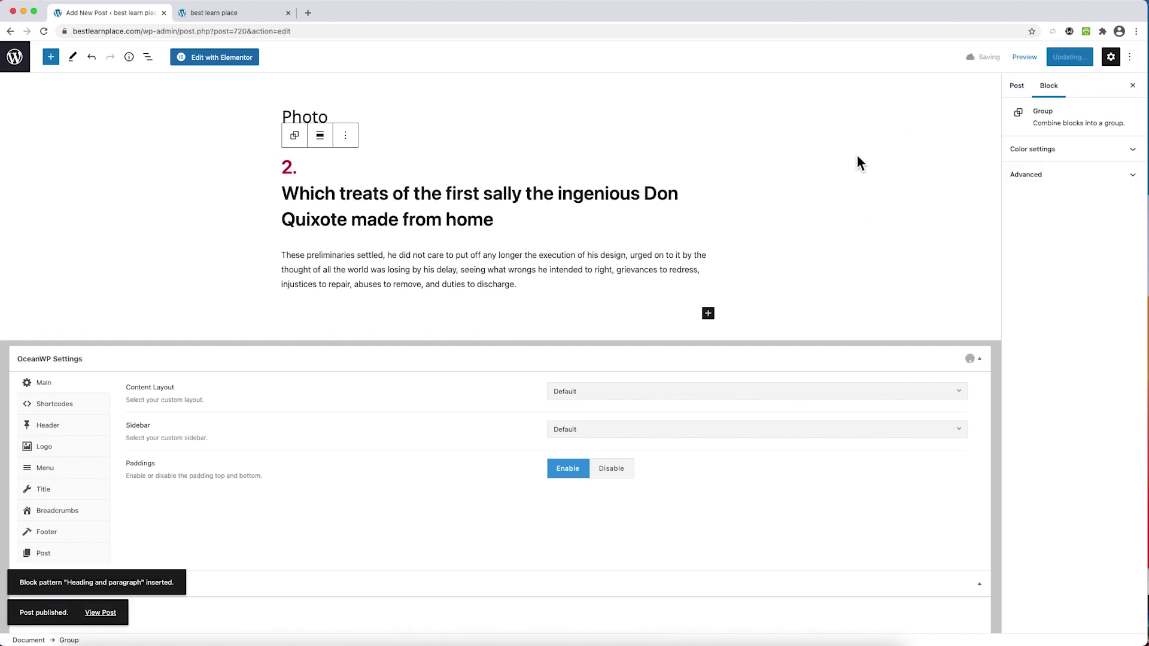
# Set the george-washington-bridg_833x450.jpeg picture from the media library as the post's featured image and update the post
pyautogui.click(619, 270)
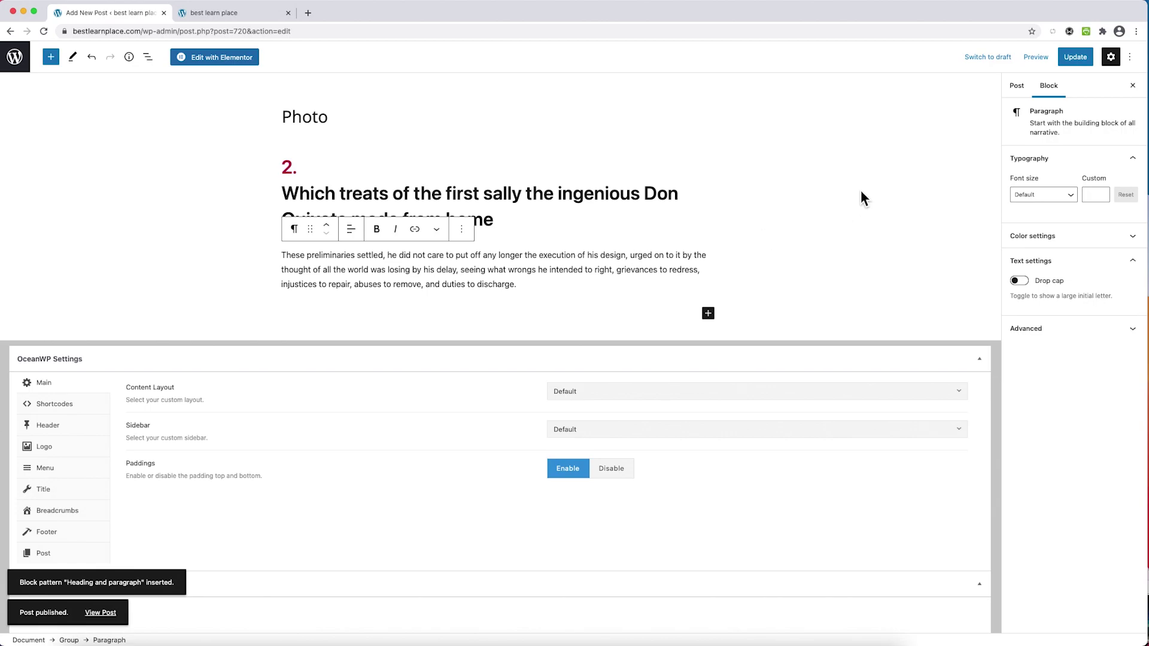
pyautogui.click(1018, 87)
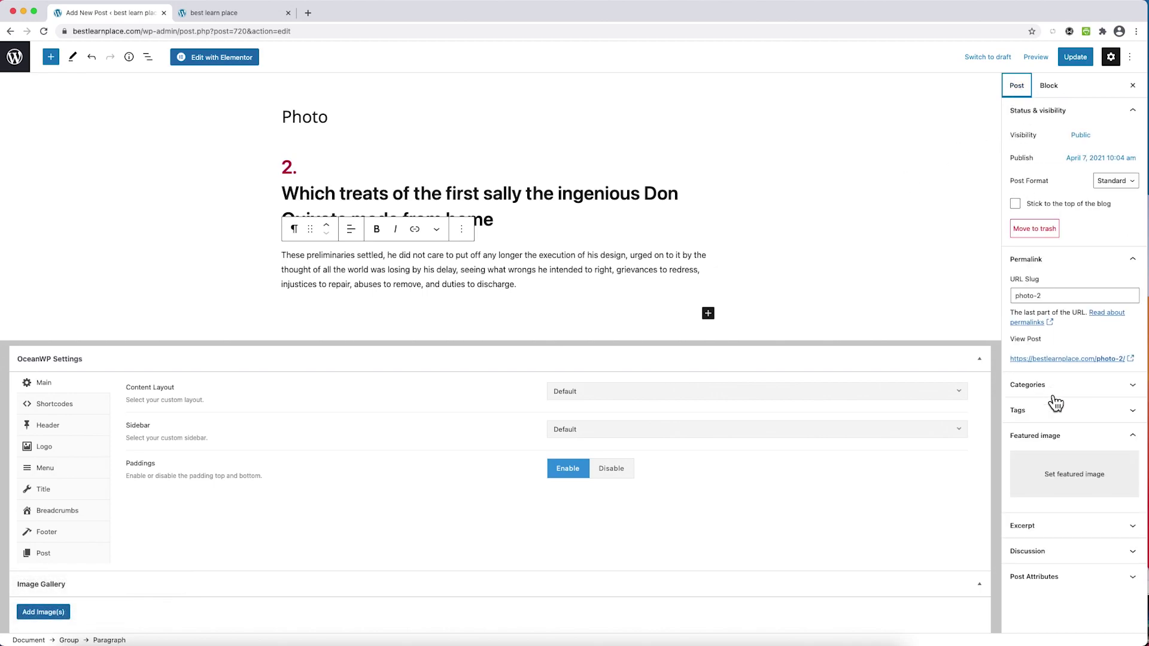
pyautogui.click(1071, 487)
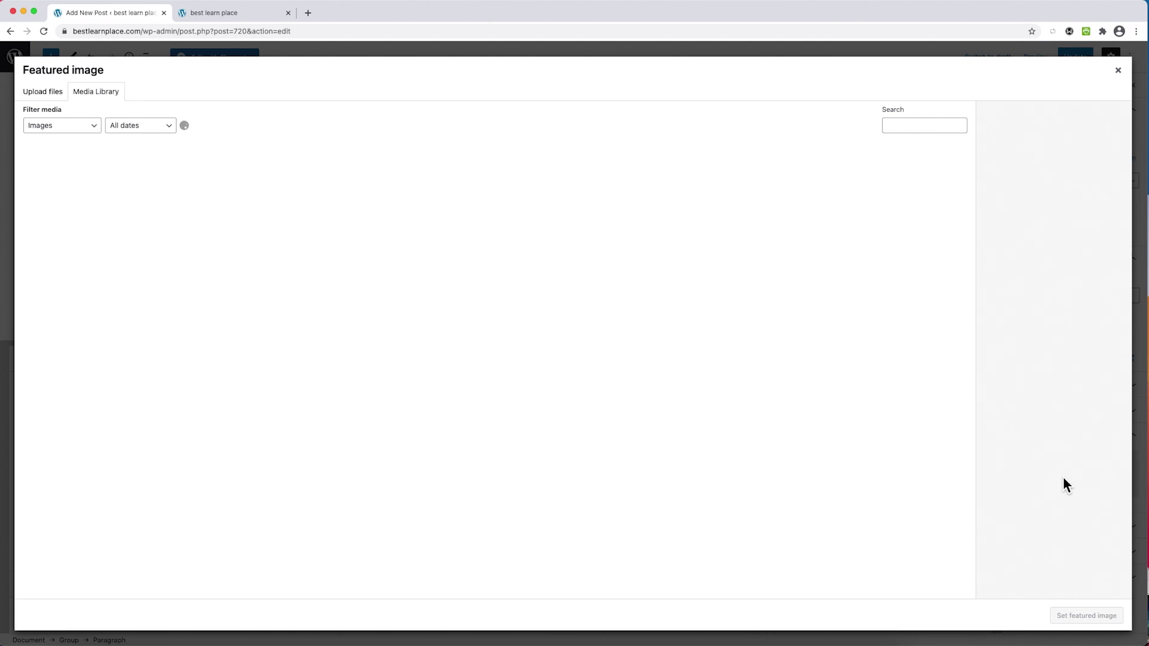
pyautogui.click(246, 199)
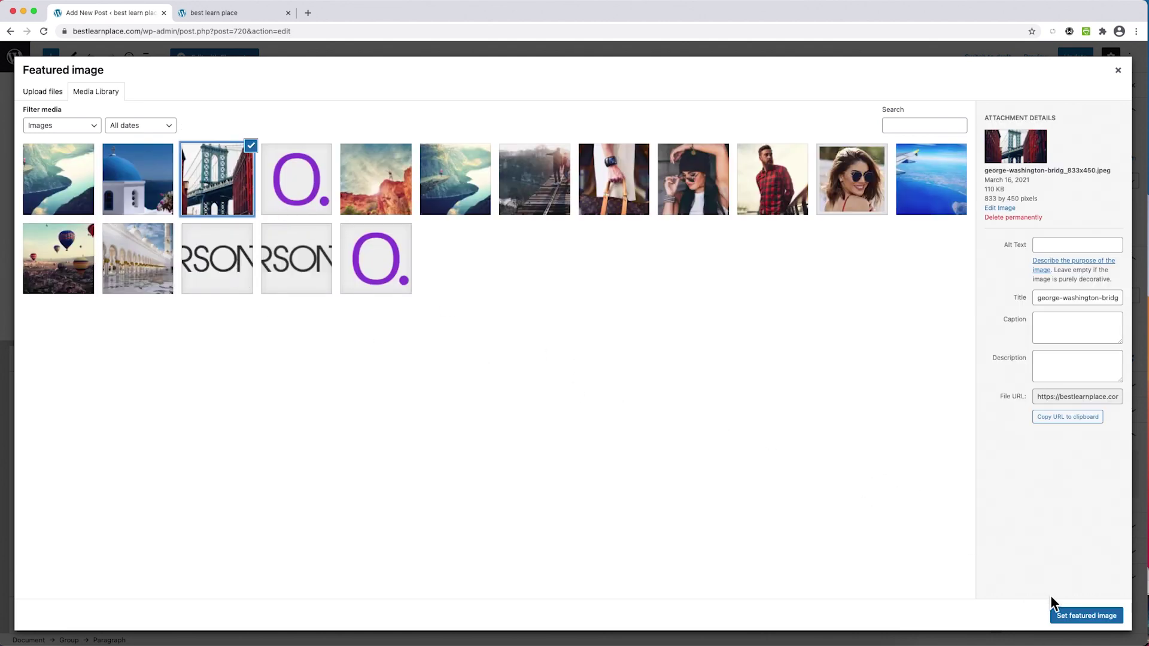
pyautogui.click(1083, 616)
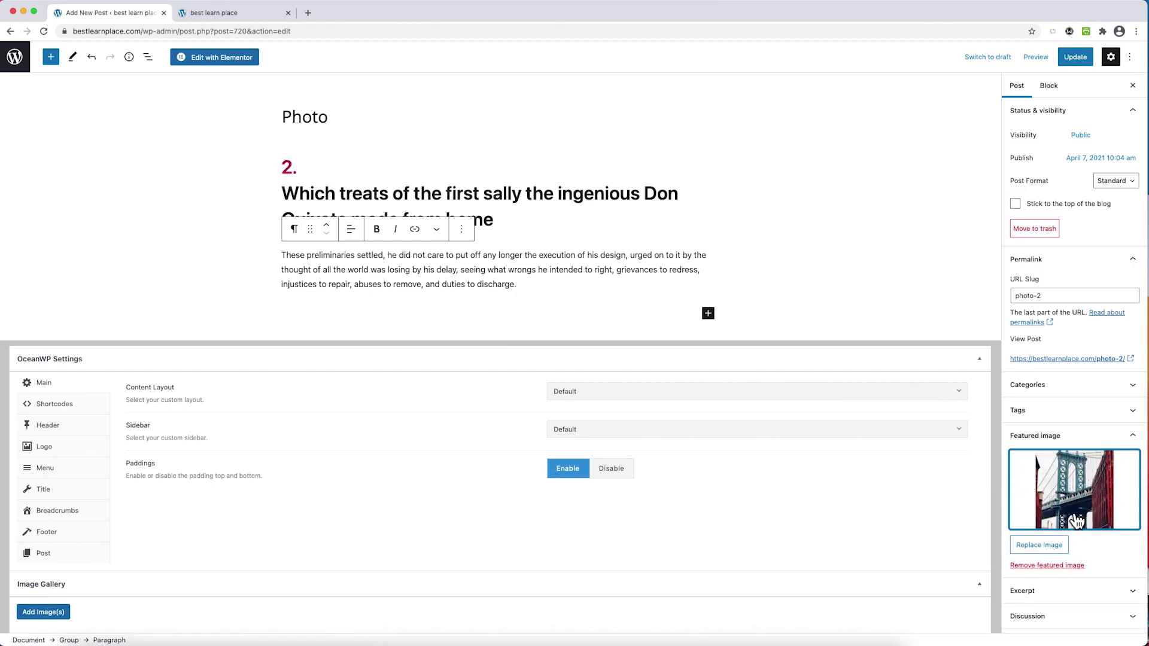
pyautogui.click(1076, 57)
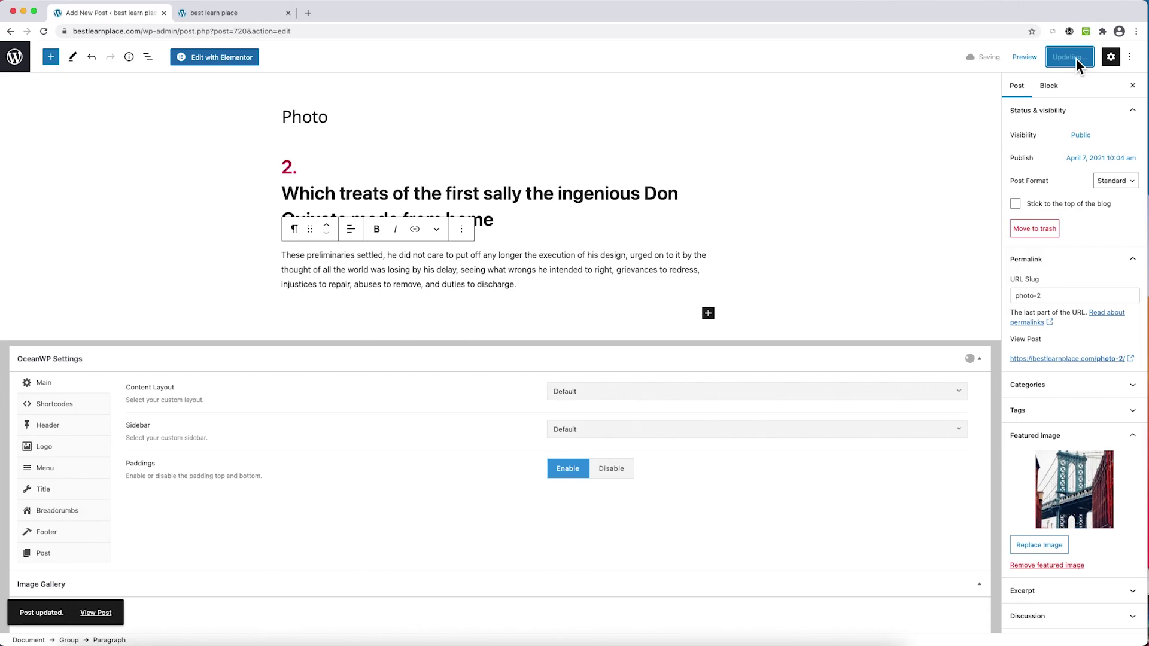
# Preview the "Photo" post in a new browser tab and examine its featured image, heading and text
pyautogui.click(1042, 64)
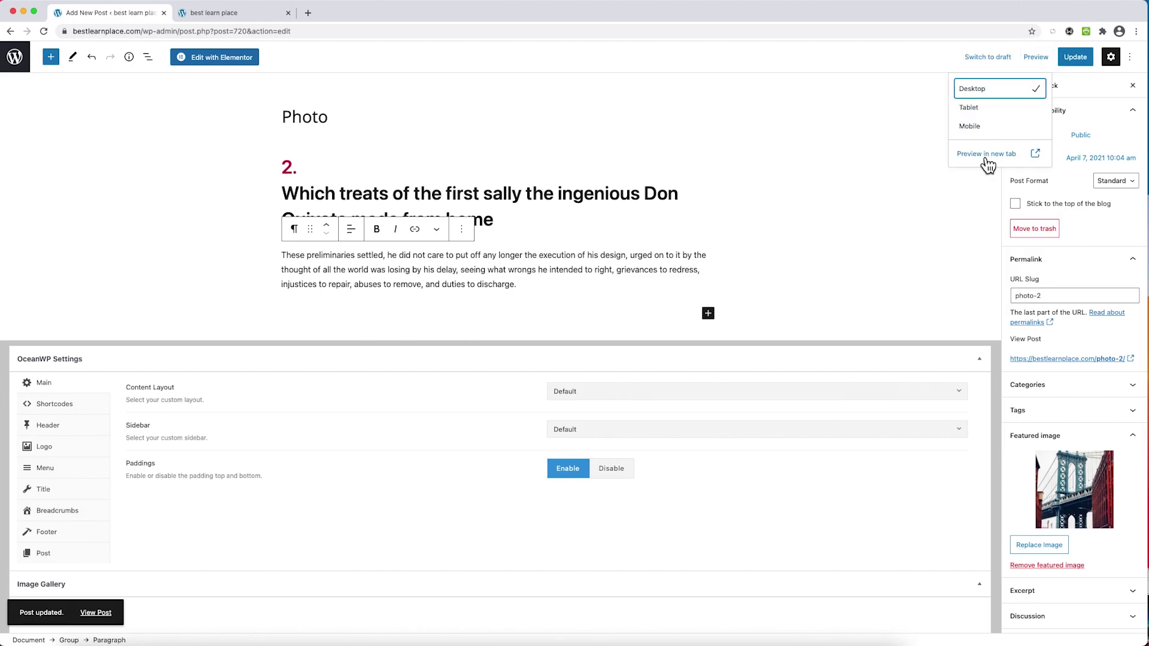
pyautogui.click(987, 151)
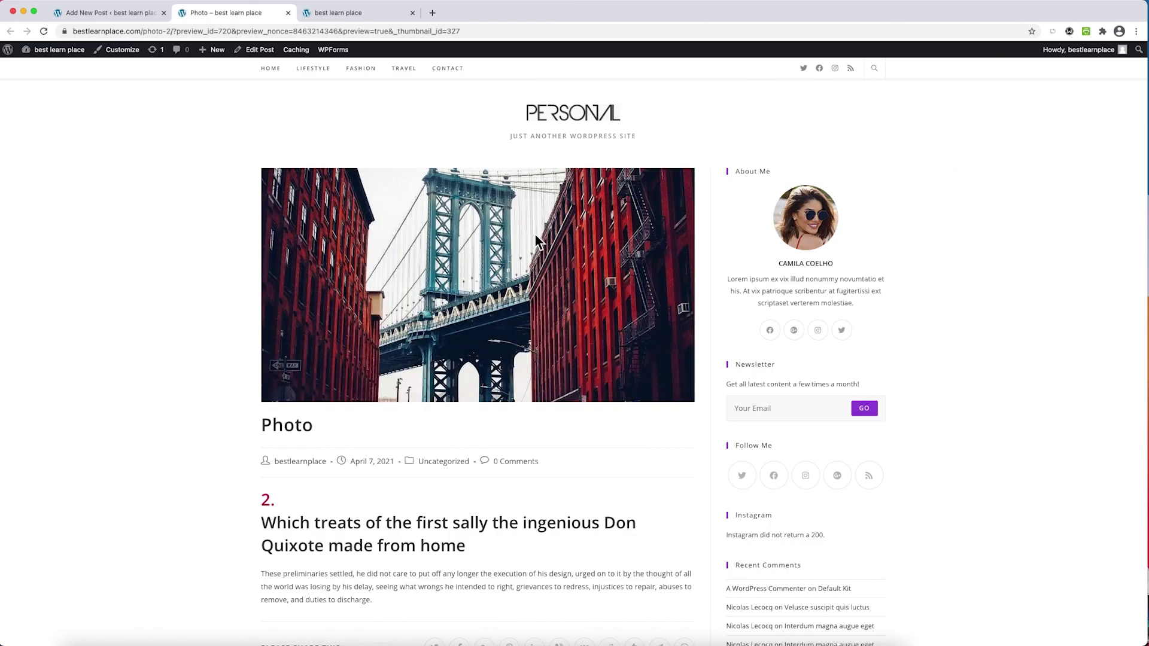
pyautogui.scroll(-2, 506, 313)
pyautogui.scroll(-2, 503, 385)
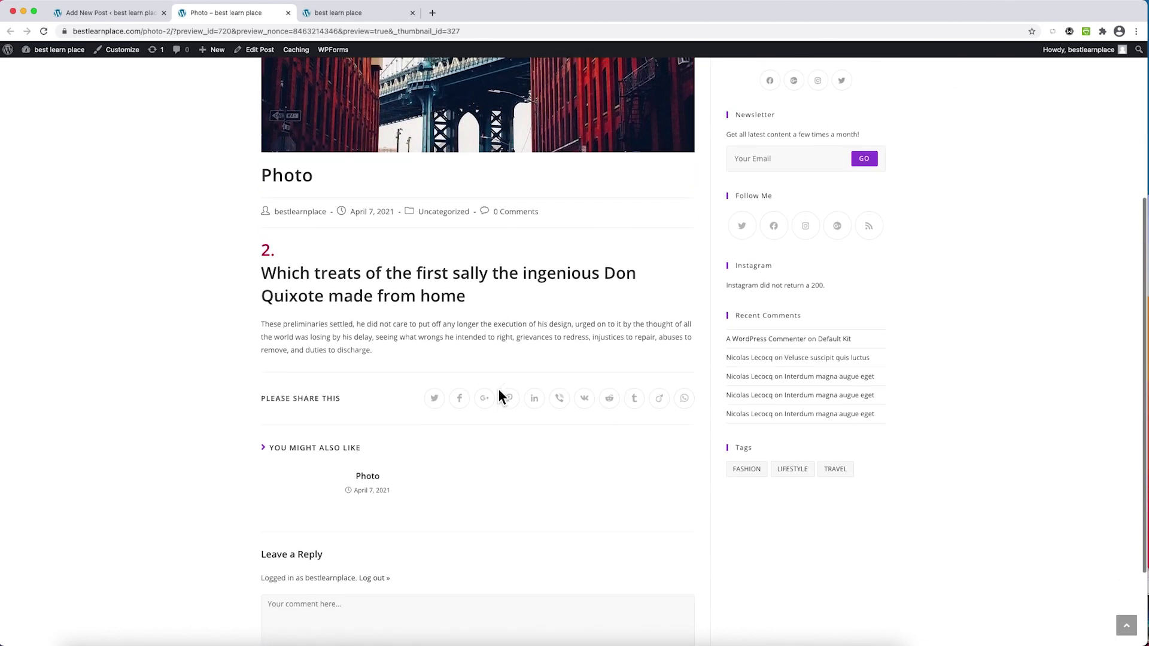
pyautogui.scroll(5, 502, 390)
pyautogui.scroll(-1, 500, 306)
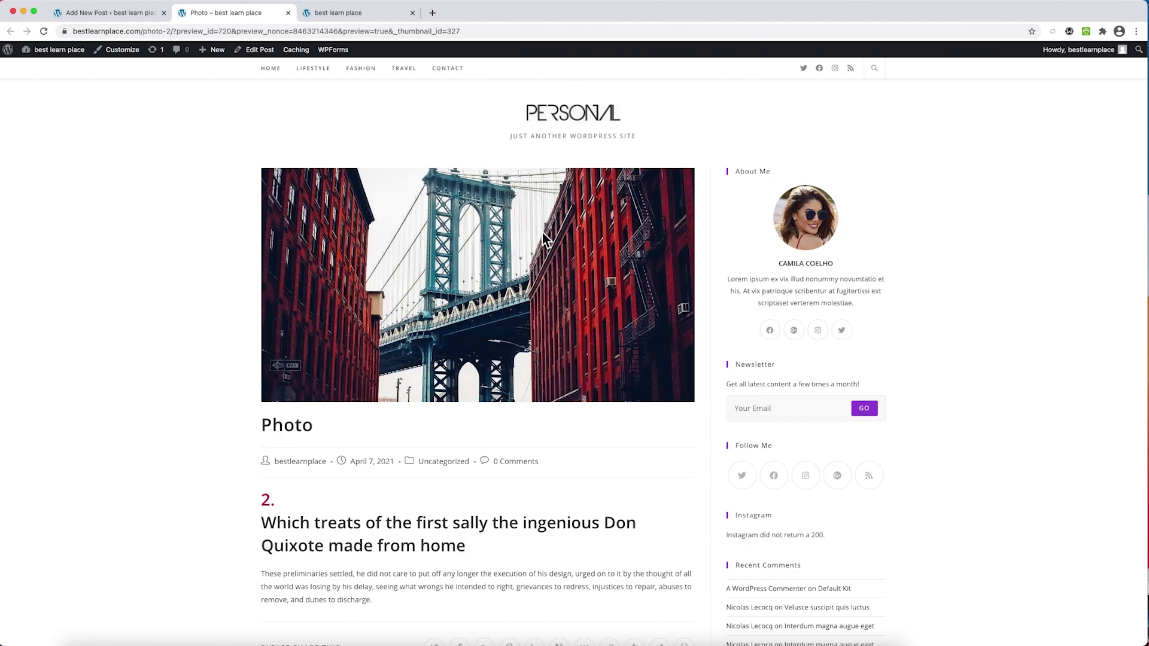
# Open the site's home page and examine how the posts and their featured images appear in the slider and post list
pyautogui.click(279, 76)
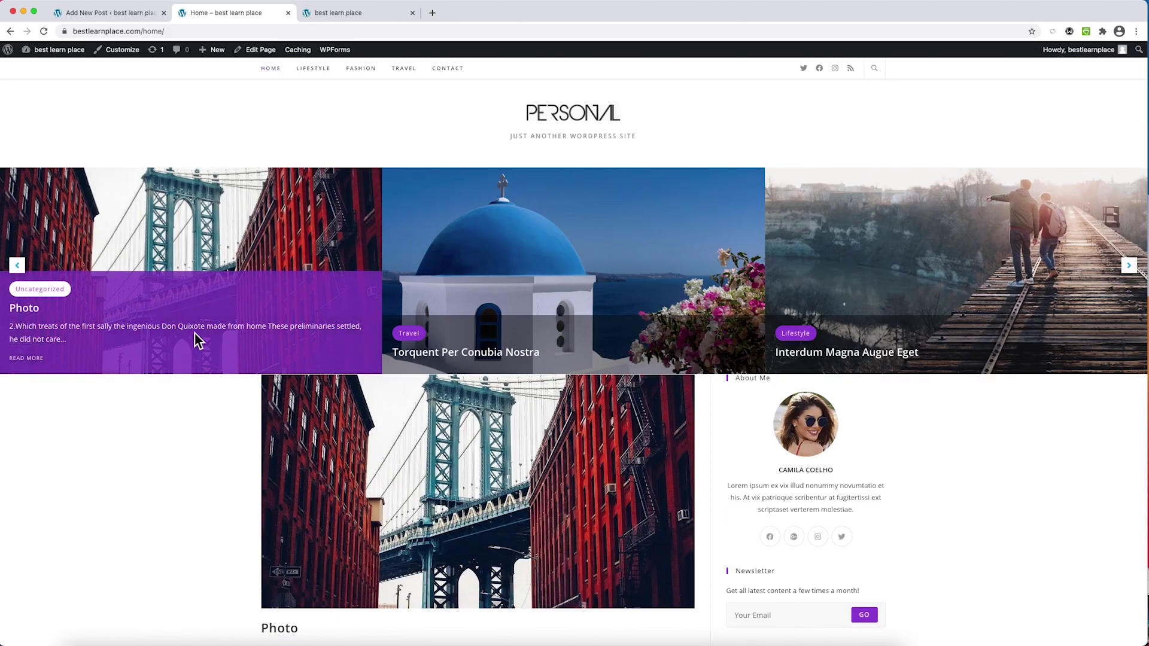
pyautogui.scroll(-4, 179, 484)
pyautogui.scroll(-5, 525, 352)
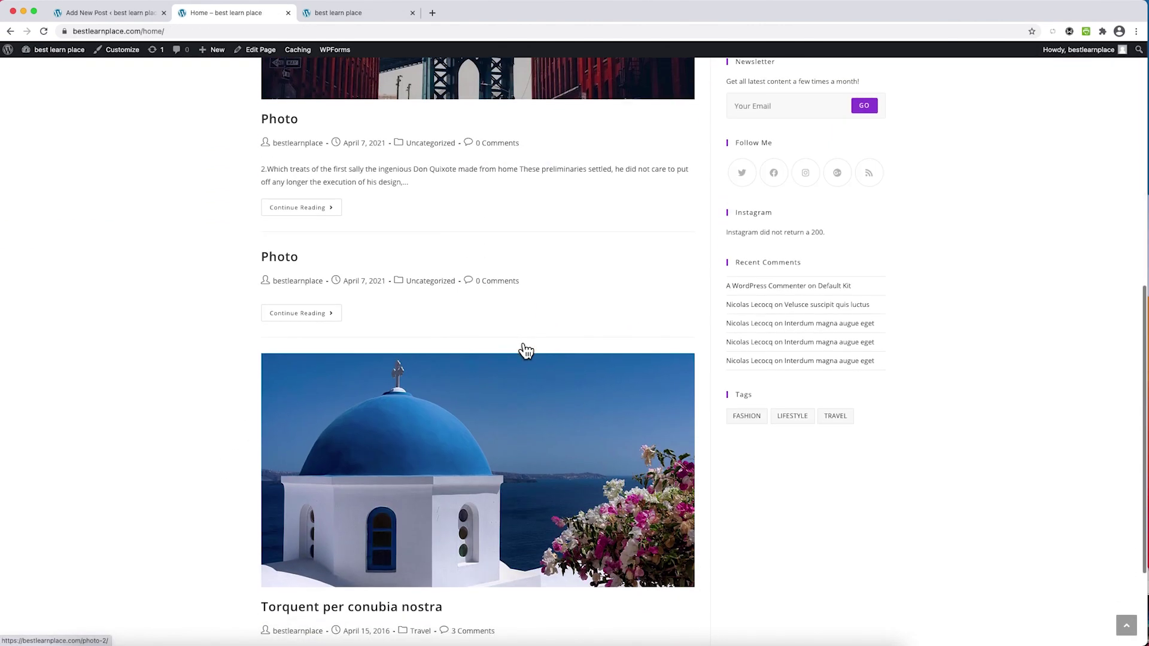
pyautogui.scroll(3, 526, 347)
pyautogui.scroll(-4, 479, 353)
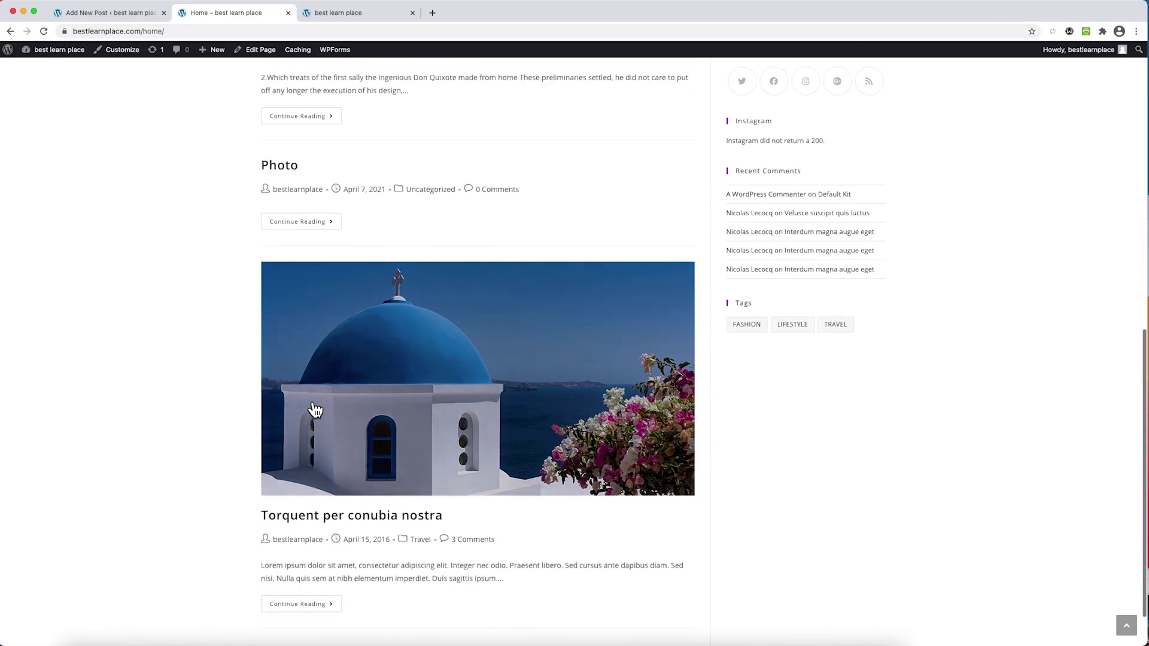
pyautogui.scroll(-1, 482, 527)
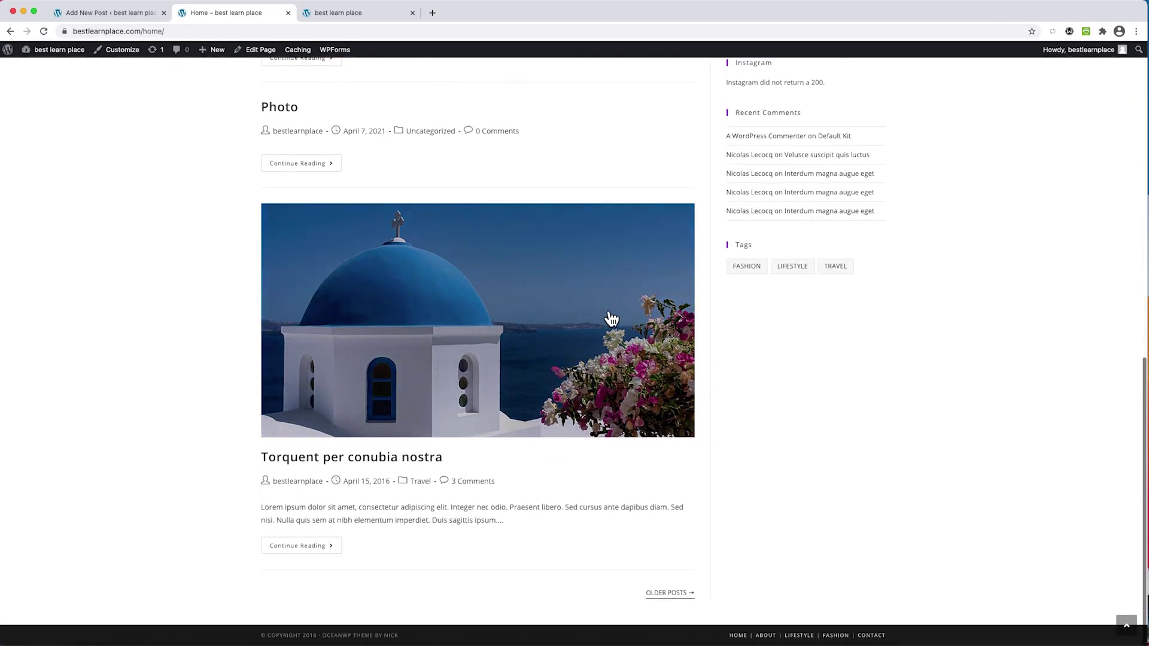
pyautogui.scroll(2, 492, 348)
pyautogui.scroll(-2, 495, 335)
# View the "Torquent per conubia nostra" post with its featured image, and return to the "Photo" post in the editor
pyautogui.click(425, 470)
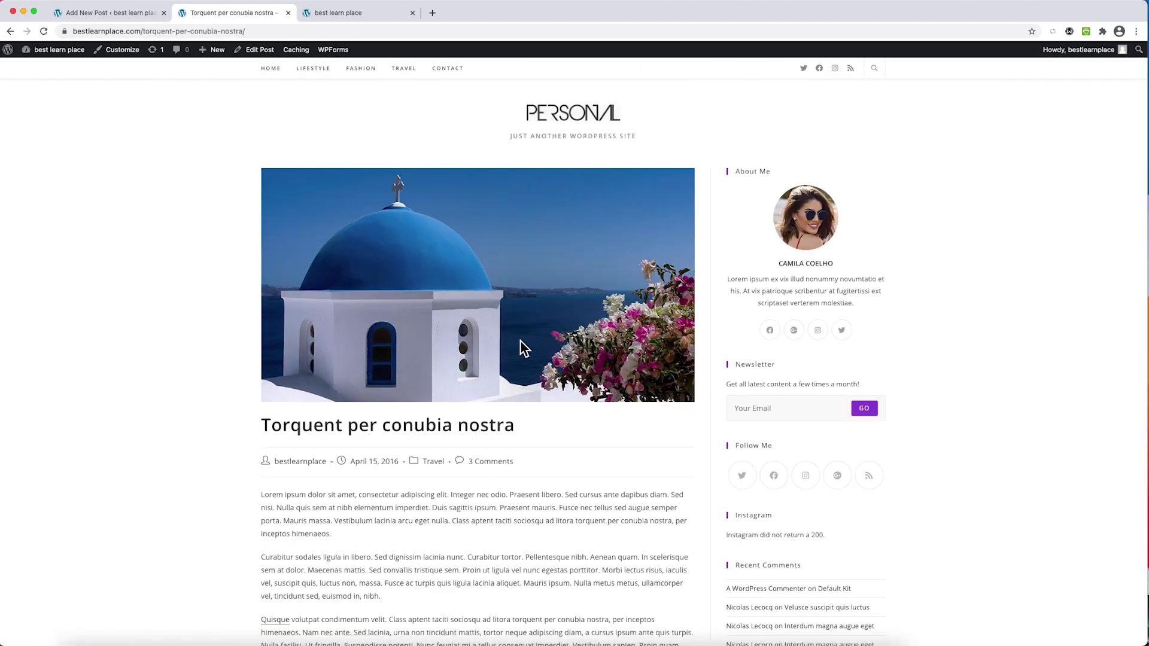
pyautogui.scroll(-3, 526, 344)
pyautogui.scroll(3, 535, 398)
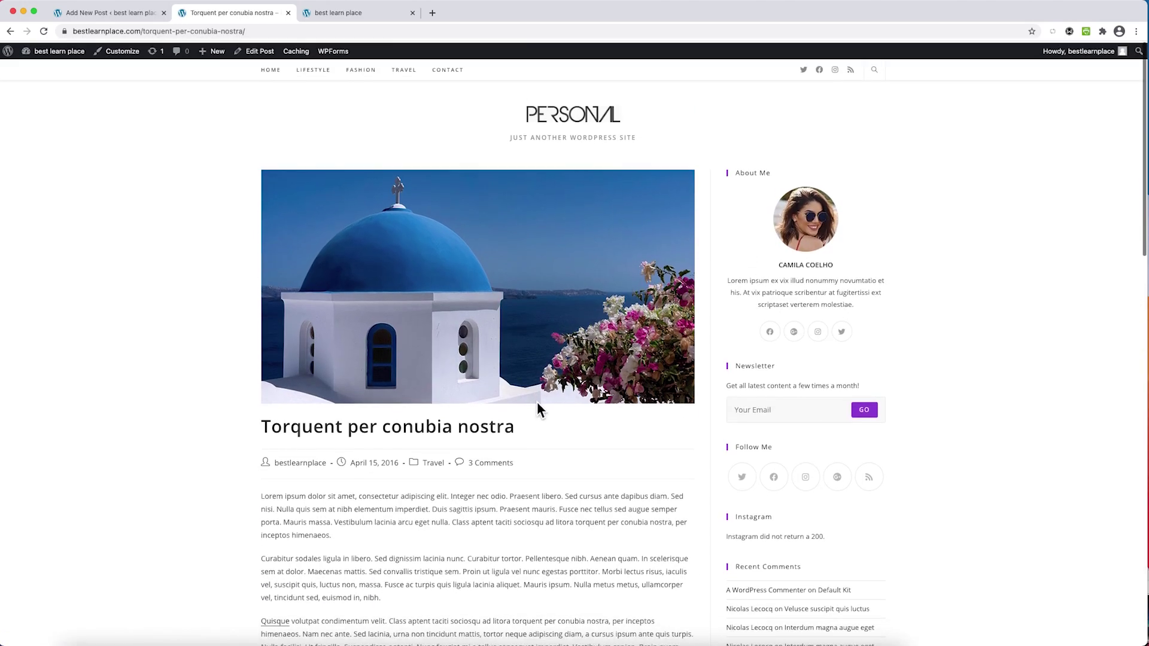
pyautogui.click(127, 17)
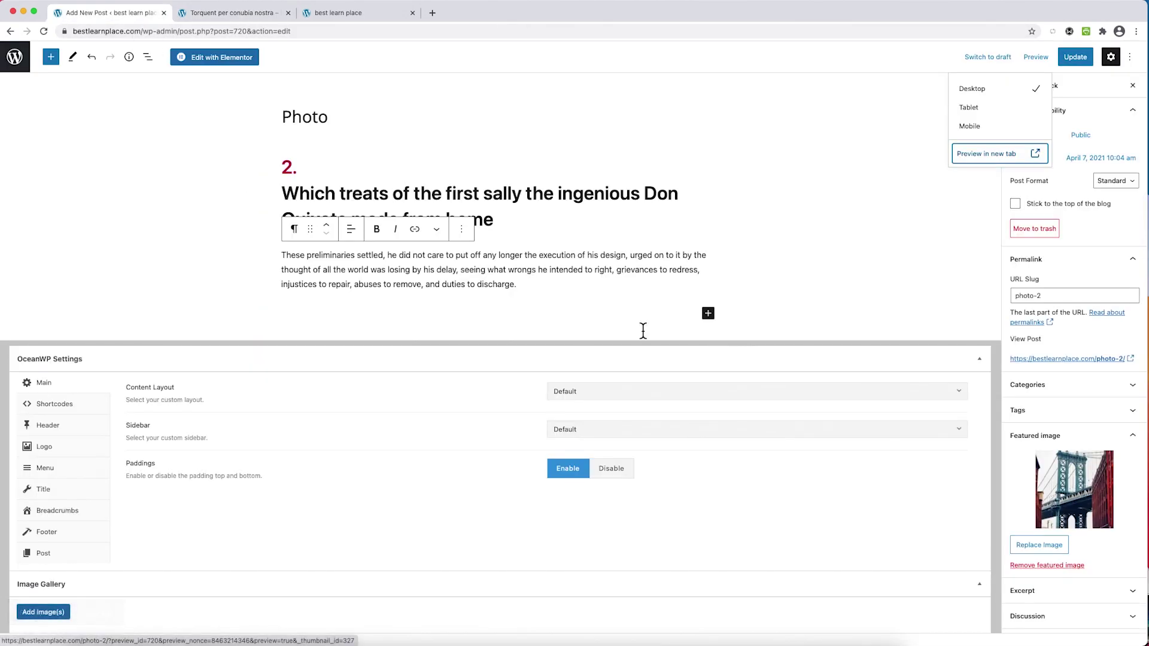
# Insert an image block below the paragraph using img_54763214.jpg from the media library
pyautogui.click(557, 288)
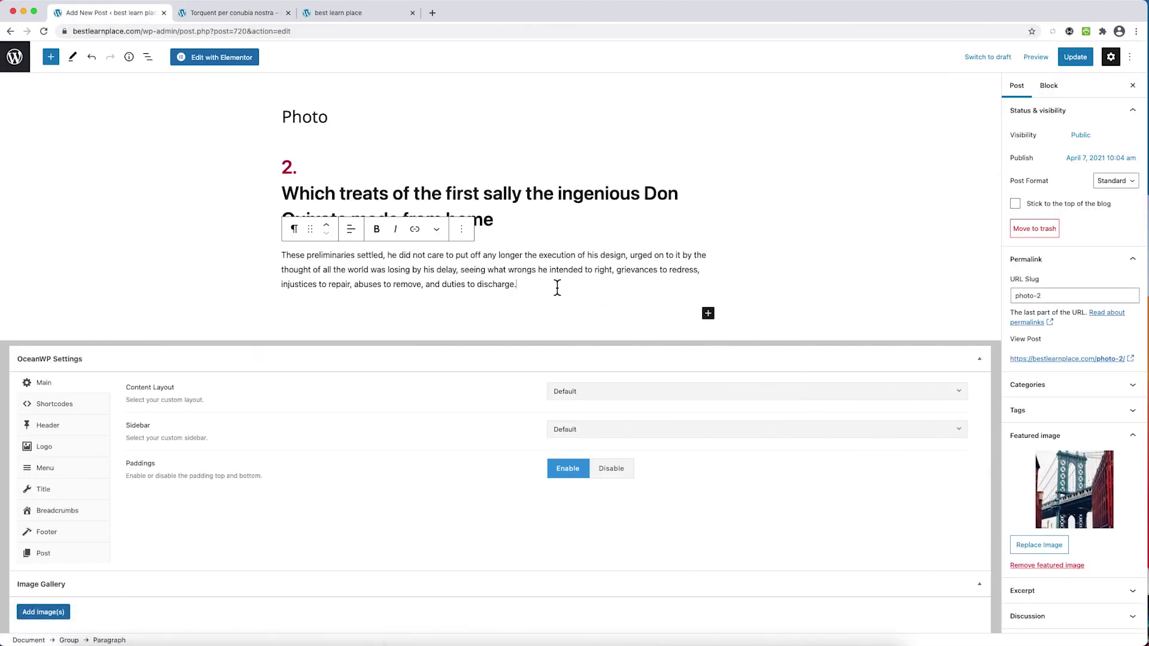
pyautogui.press('Return')
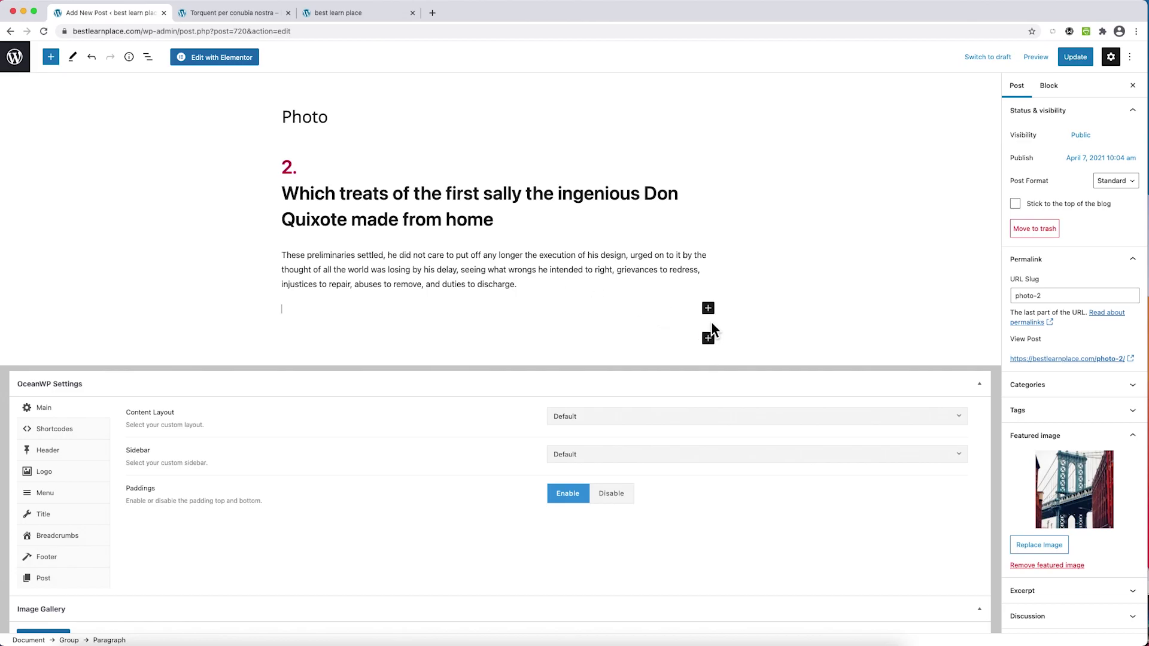
pyautogui.click(710, 310)
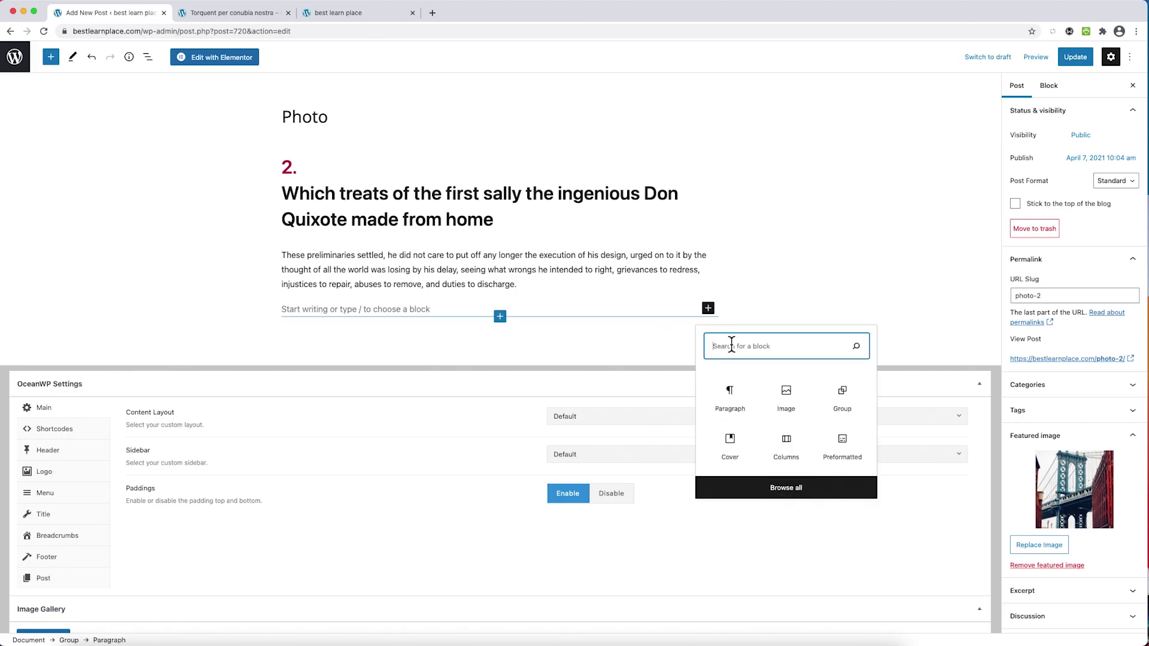
pyautogui.click(786, 396)
pyautogui.click(359, 383)
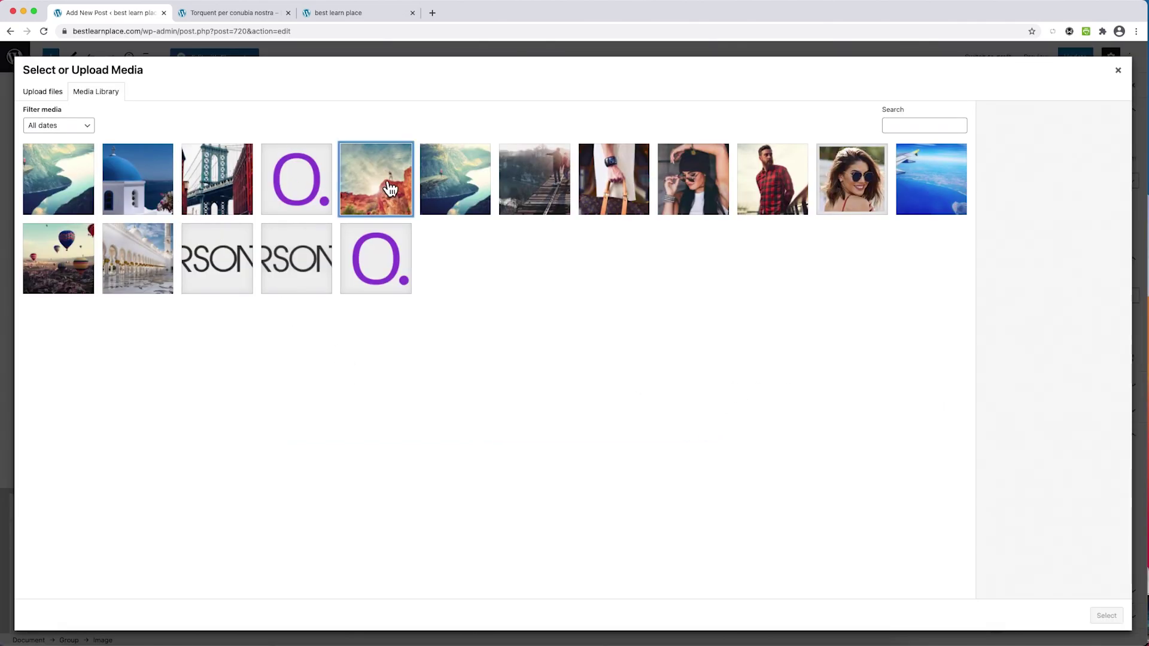
pyautogui.click(389, 189)
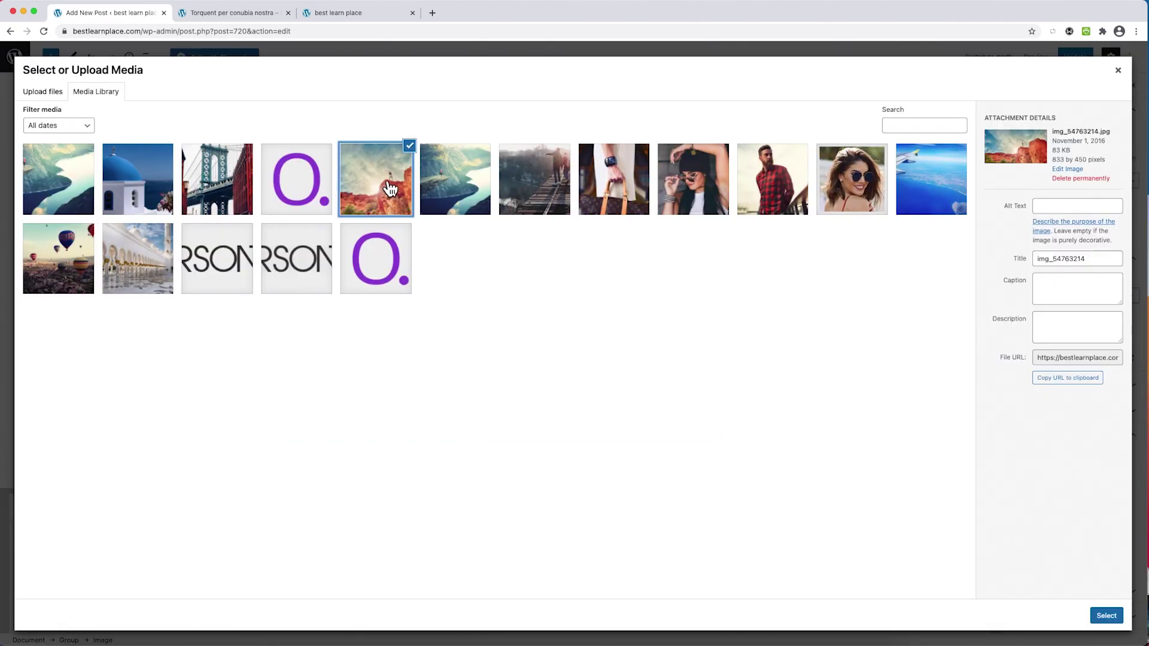
pyautogui.click(1106, 616)
pyautogui.scroll(-5, 709, 509)
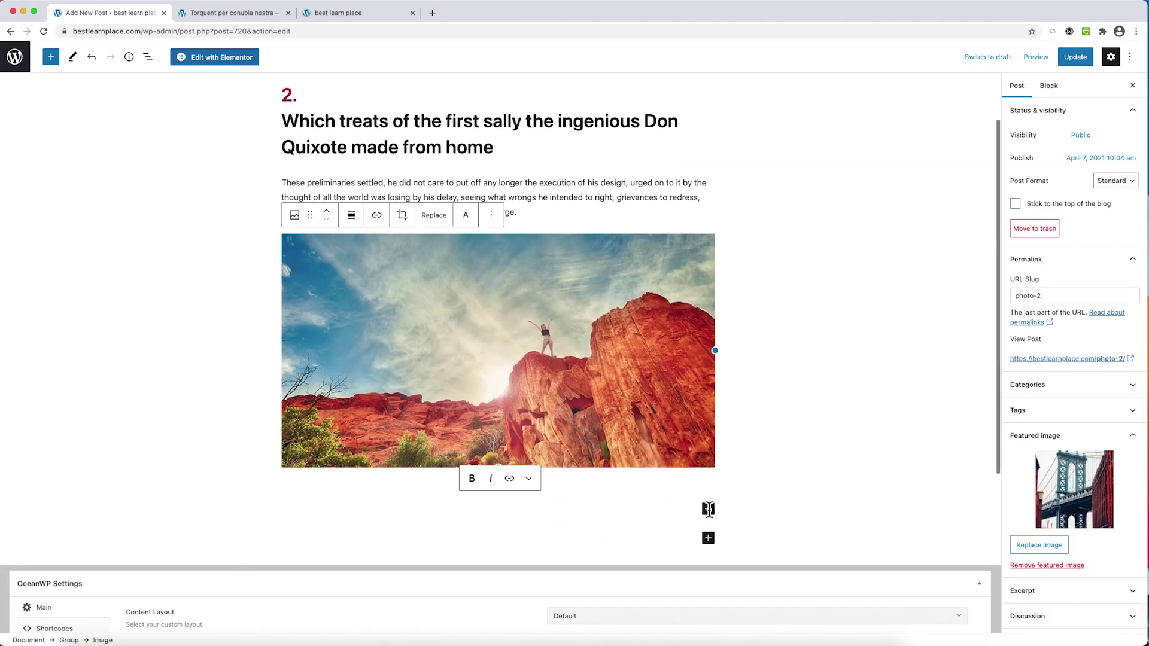
# Try the Rounded style on the inserted image, return it to Default, and set its image size to Full Size
pyautogui.click(585, 331)
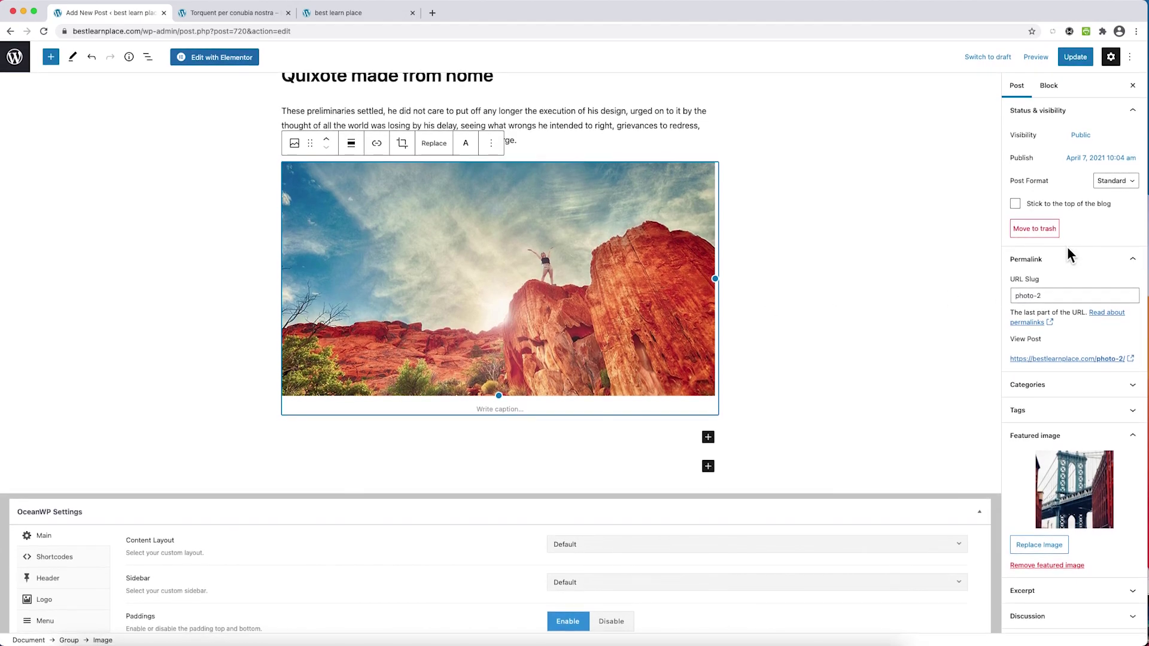
pyautogui.click(1054, 89)
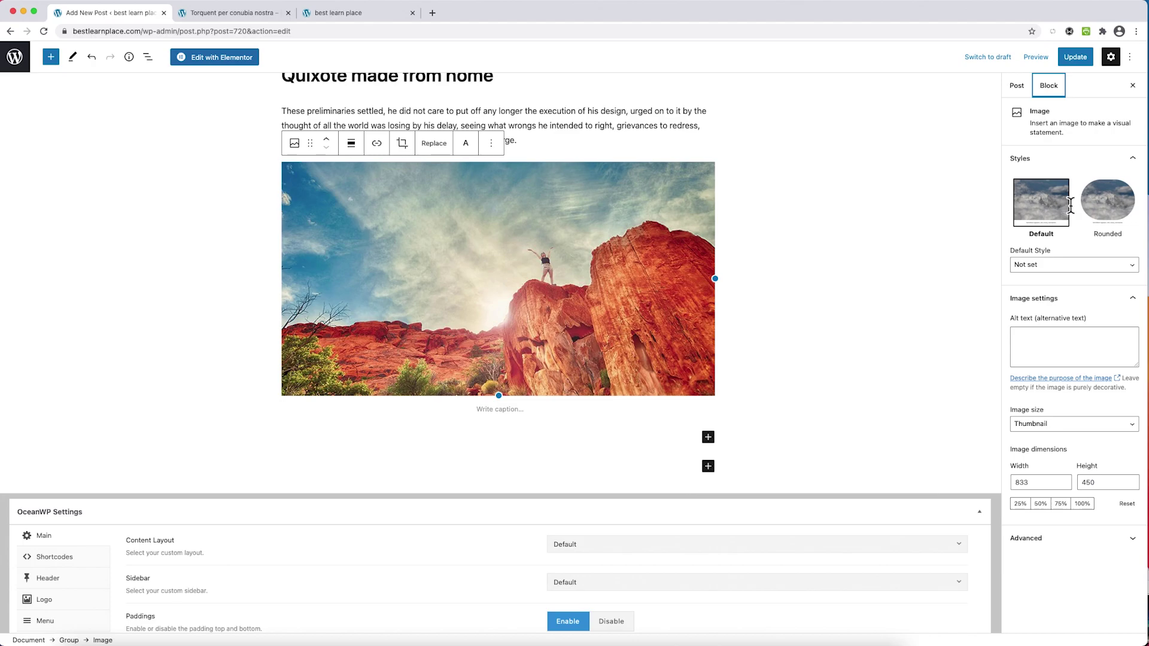
pyautogui.click(1097, 205)
pyautogui.click(1042, 203)
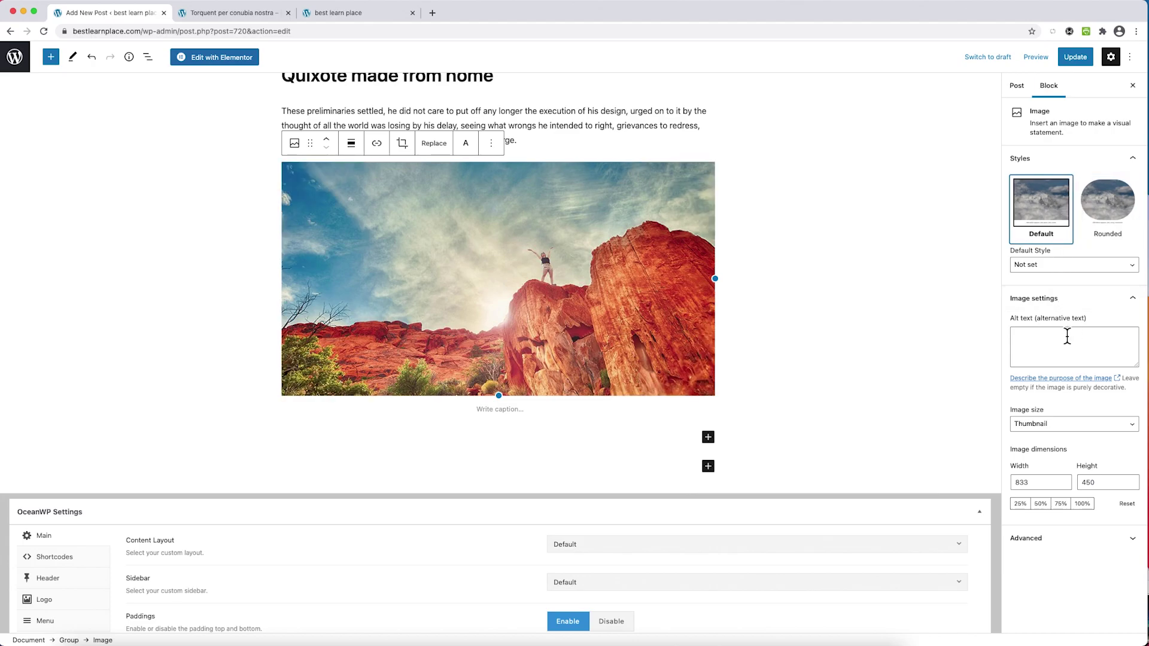
pyautogui.click(1074, 426)
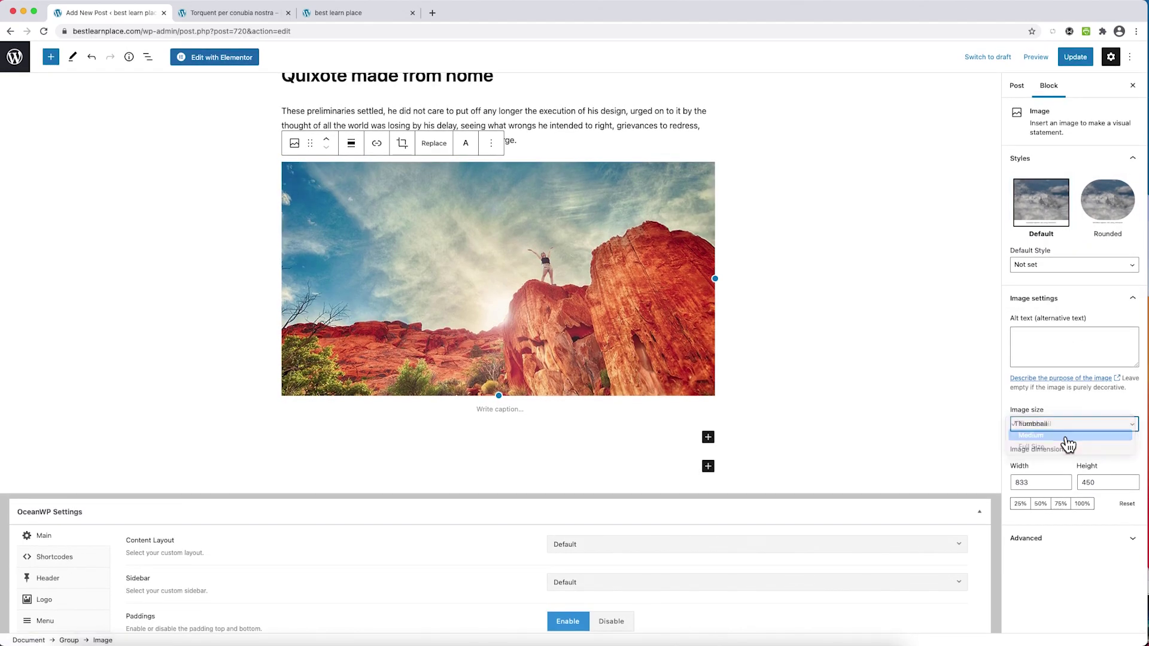
pyautogui.click(1067, 436)
pyautogui.click(1068, 426)
pyautogui.click(1062, 435)
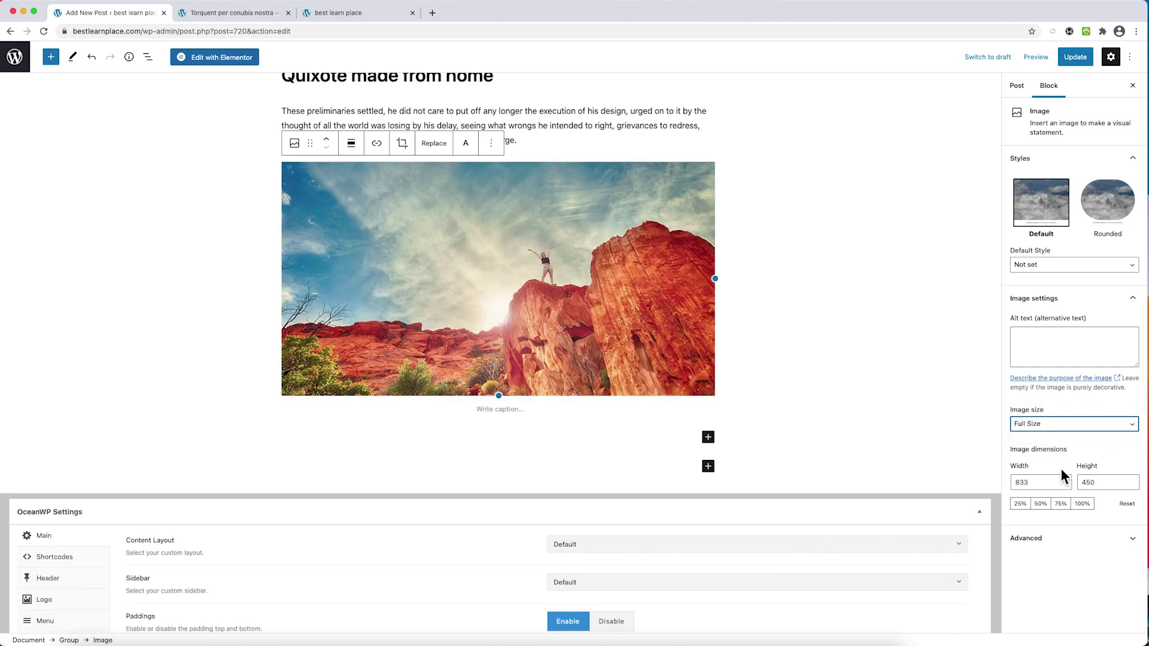
# Try the 75%, 50% and 25% dimension presets on the image and set it to 100%
pyautogui.click(1061, 504)
pyautogui.click(1041, 505)
pyautogui.click(1020, 504)
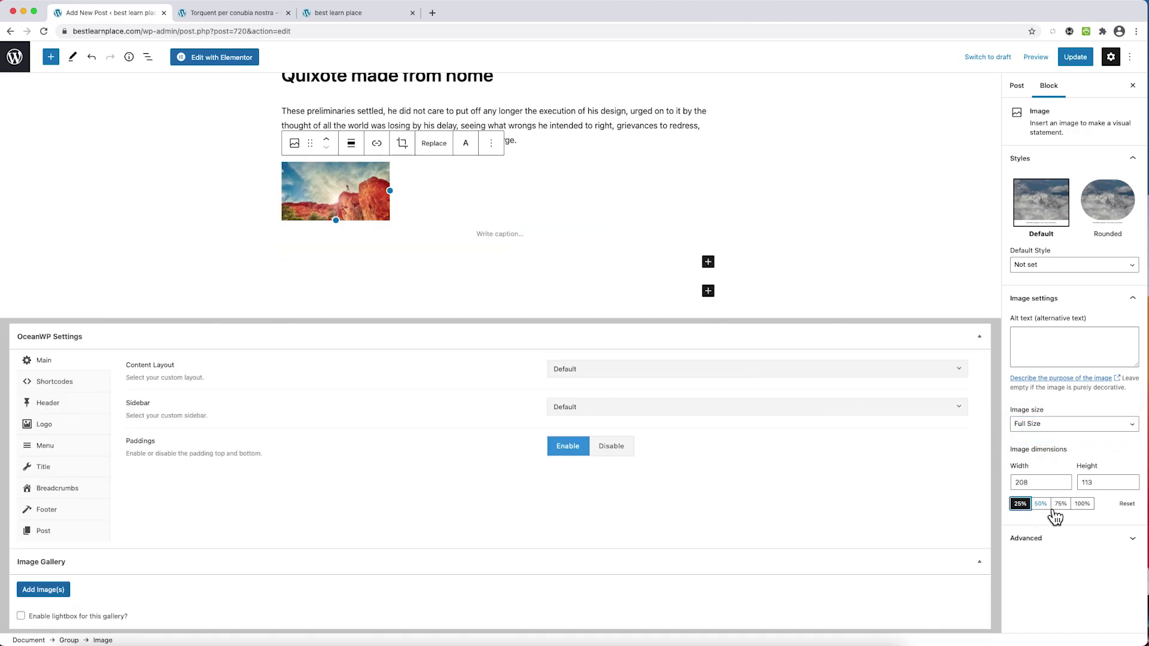
pyautogui.click(1041, 504)
pyautogui.click(1061, 505)
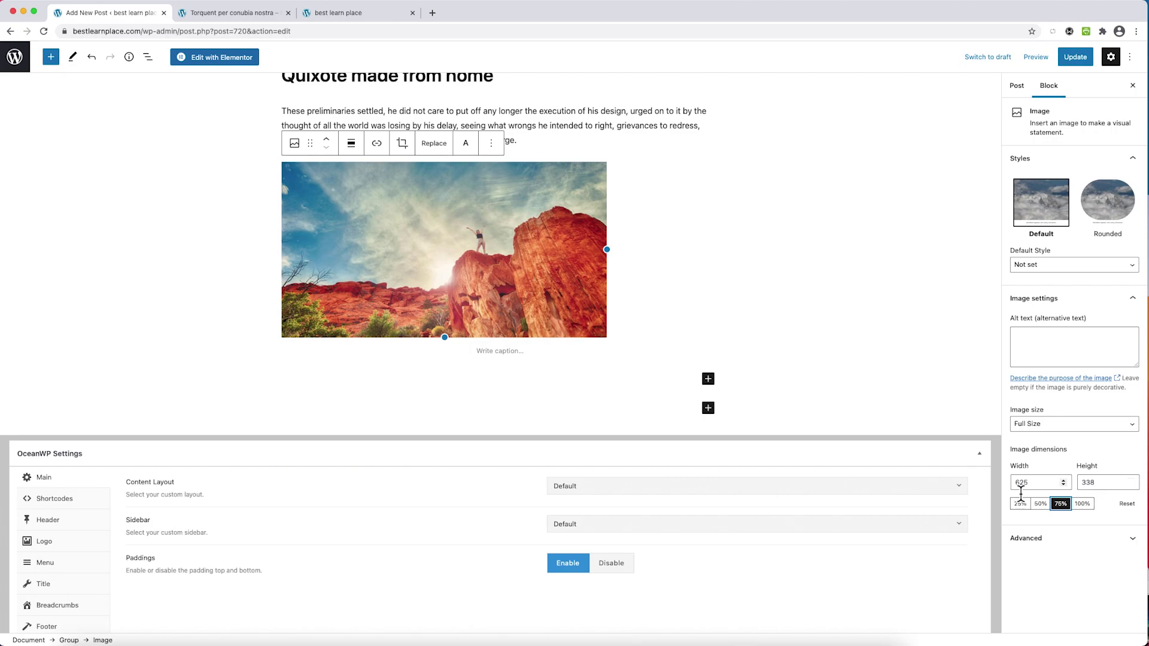
pyautogui.click(1084, 505)
# Give the image block the HTML anchor "mountain-image" in its advanced settings and update the post
pyautogui.click(1053, 541)
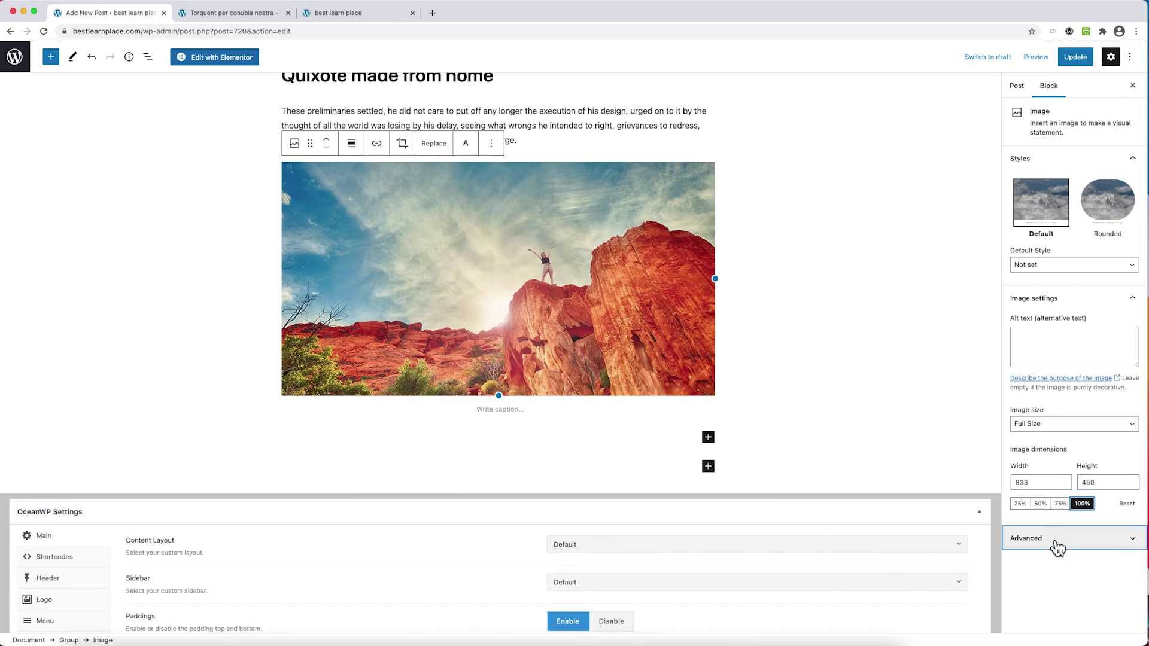
pyautogui.click(1048, 492)
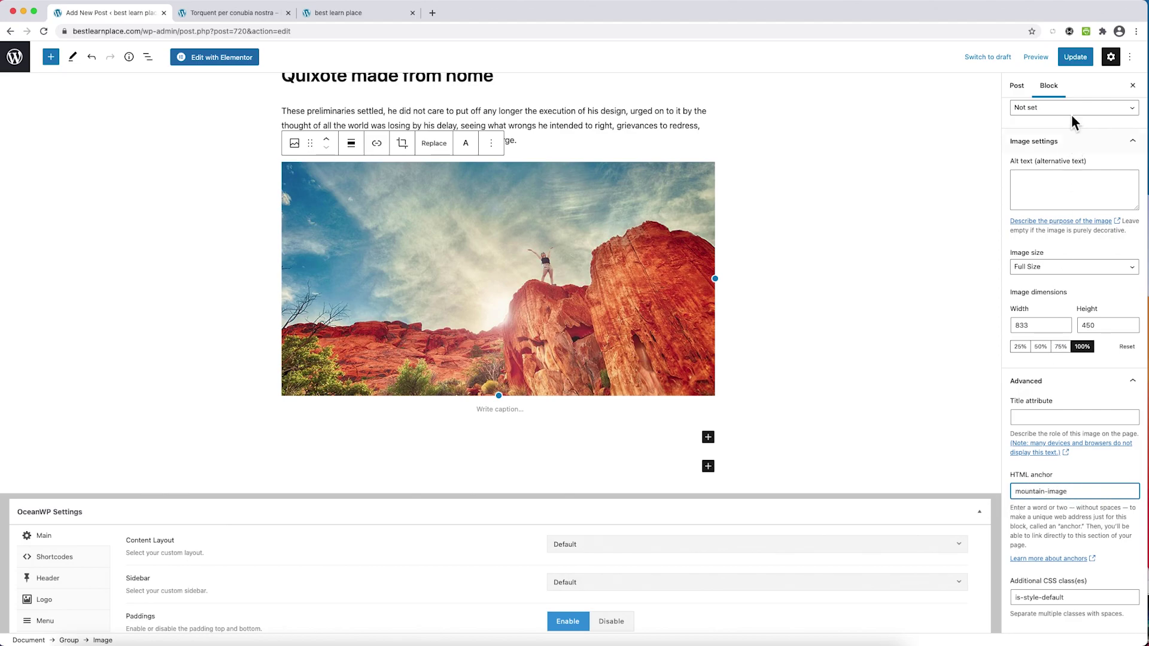
pyautogui.click(1086, 60)
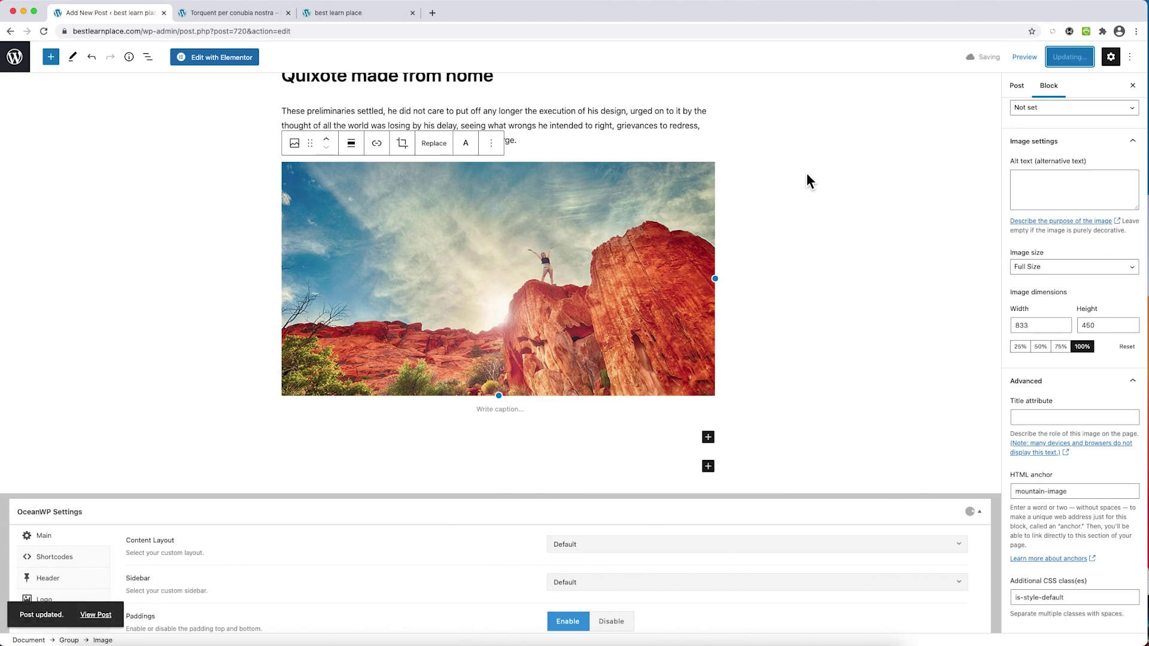
# Link the word "treats" in the heading to #mountain-image and update the post
pyautogui.scroll(3, 807, 172)
pyautogui.doubleClick(364, 195)
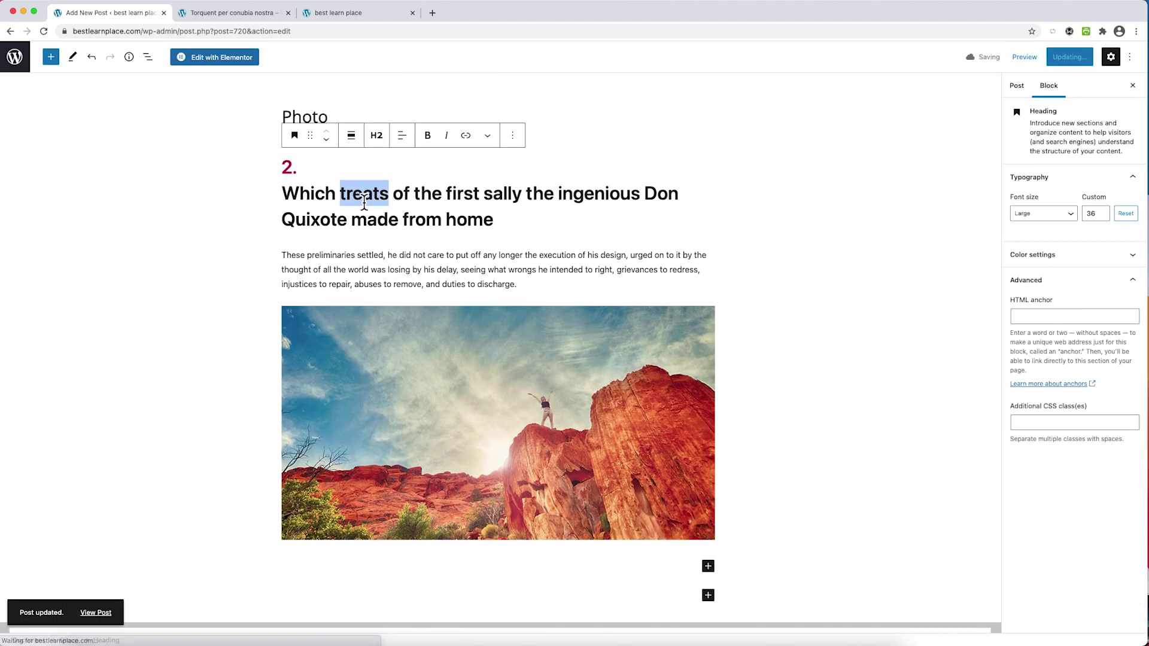
pyautogui.click(465, 137)
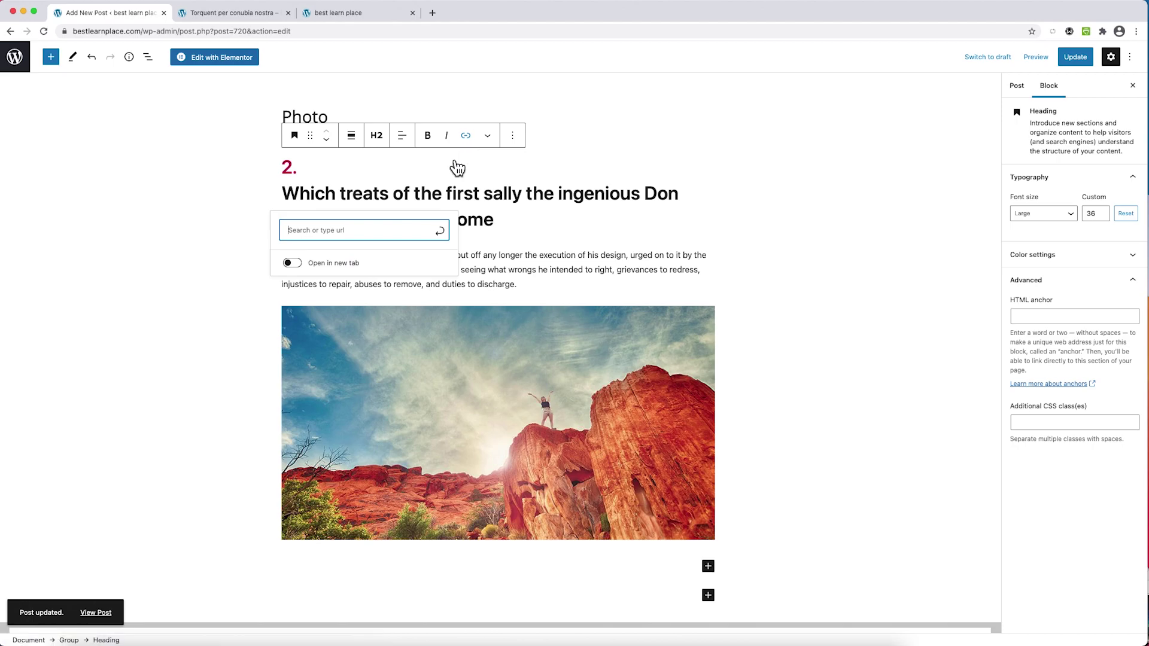
pyautogui.write('#mountai')
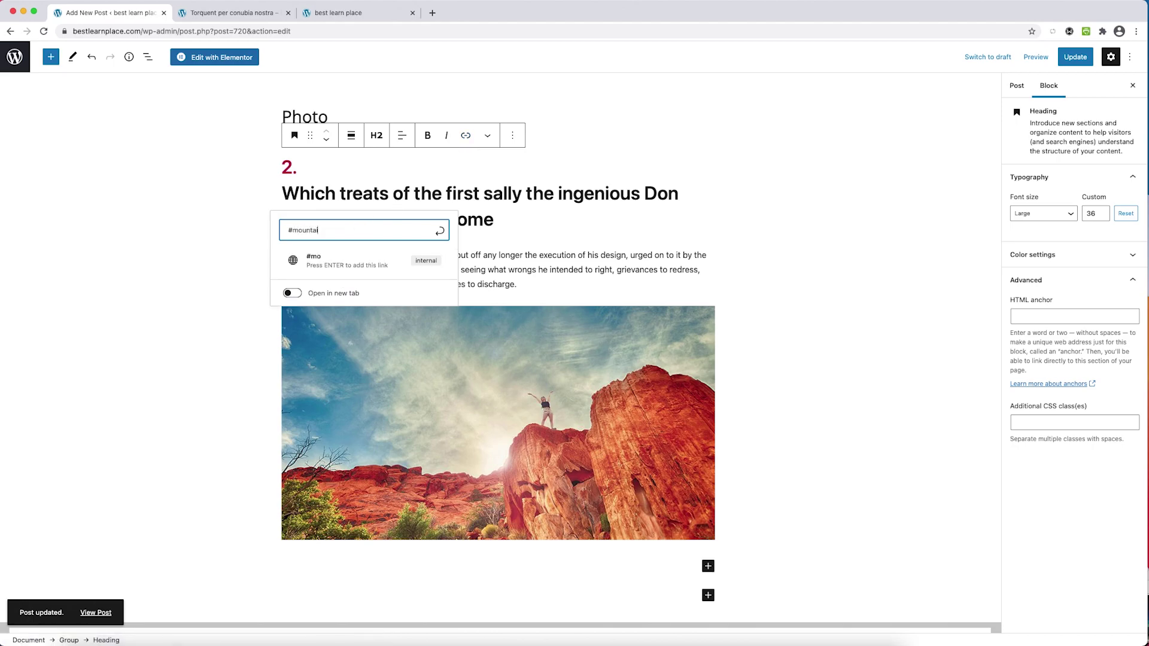
pyautogui.write('n-image')
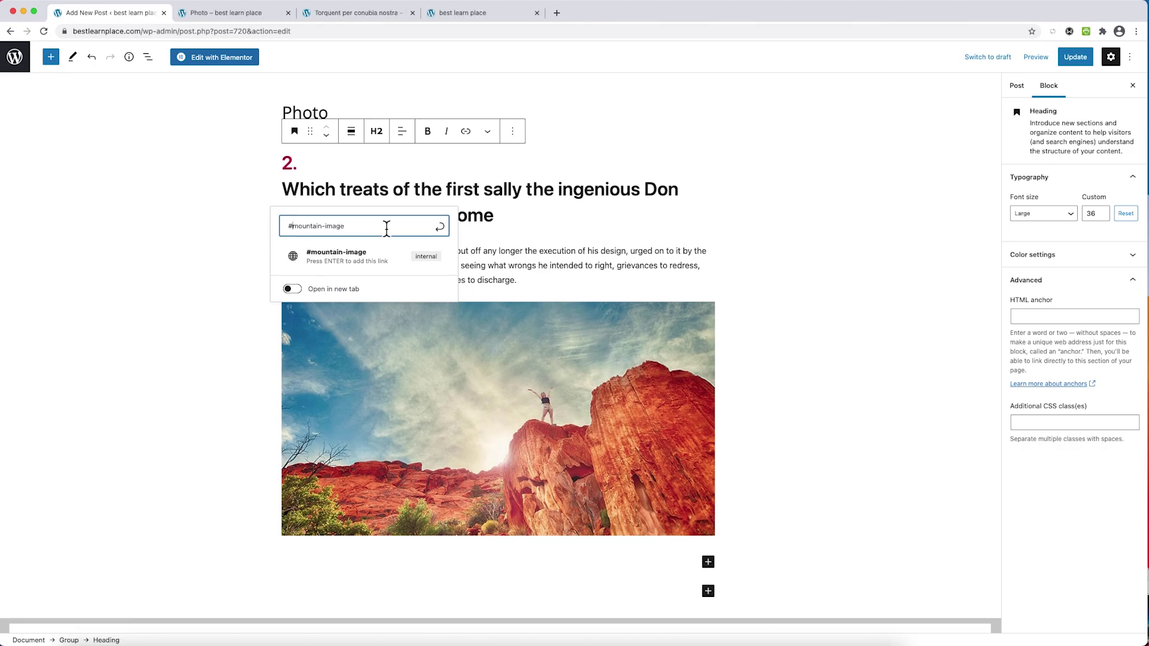
pyautogui.click(440, 231)
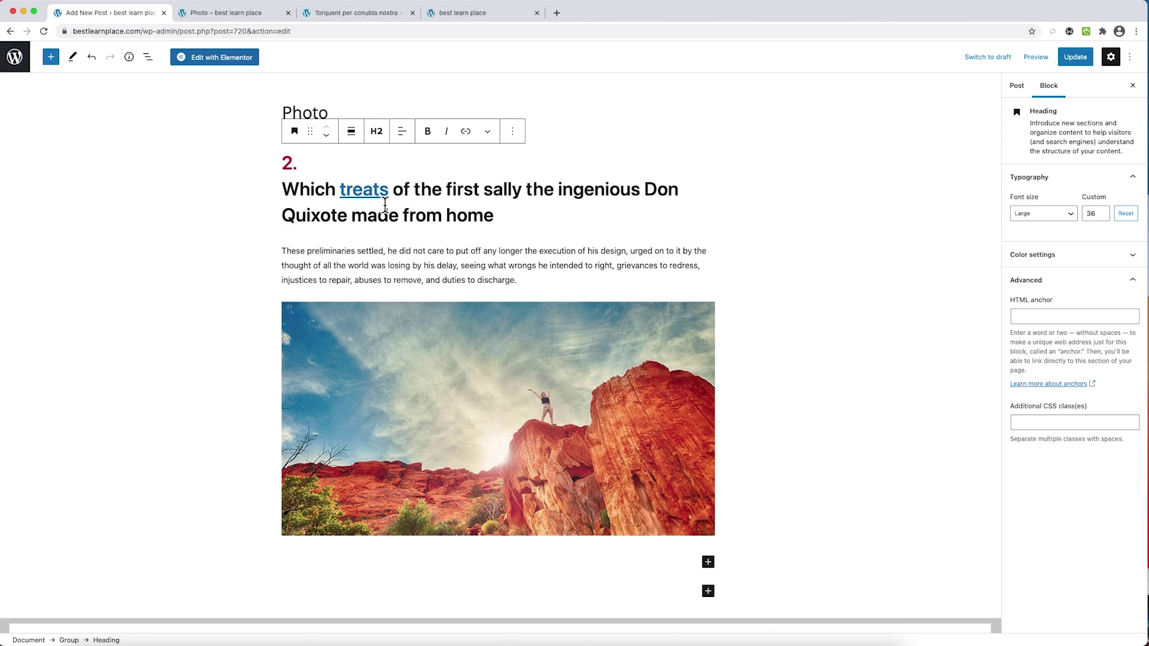
pyautogui.click(1075, 59)
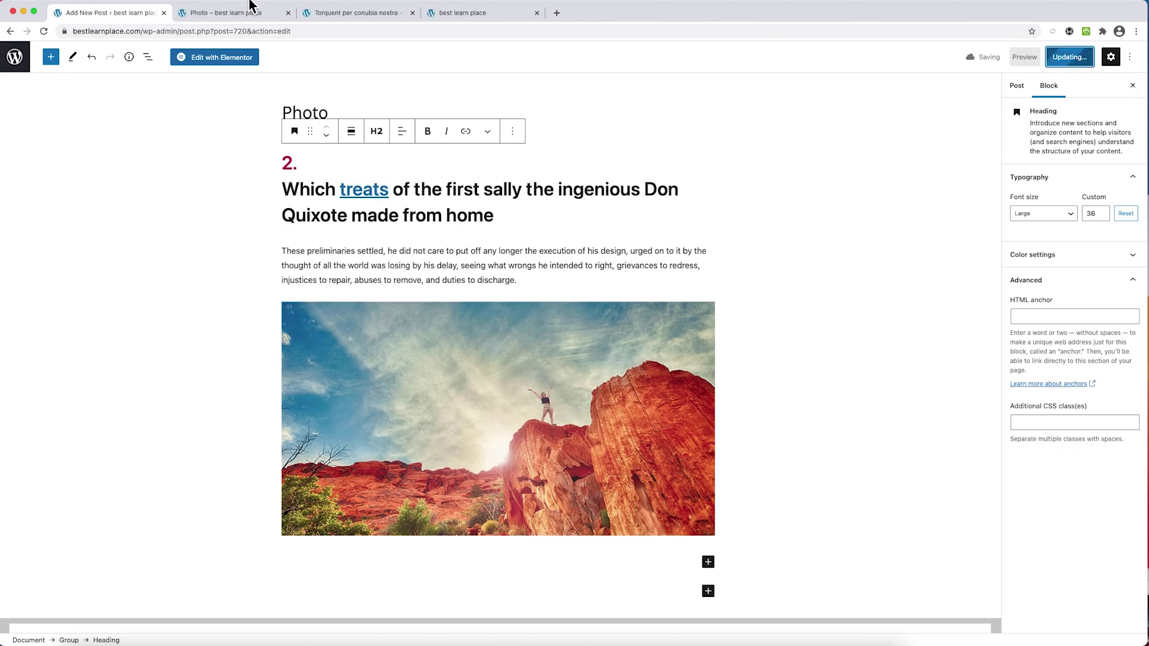
# Close the old preview, preview the updated post in a new tab, and test the "treats" link to the image
pyautogui.click(288, 12)
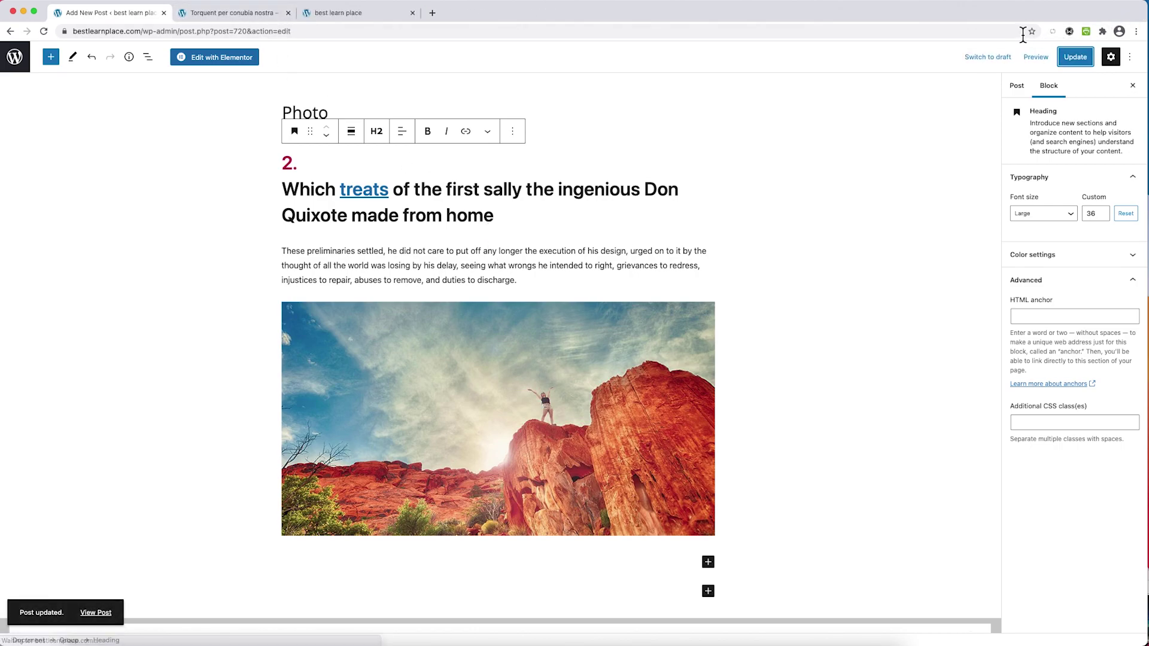
pyautogui.click(1036, 58)
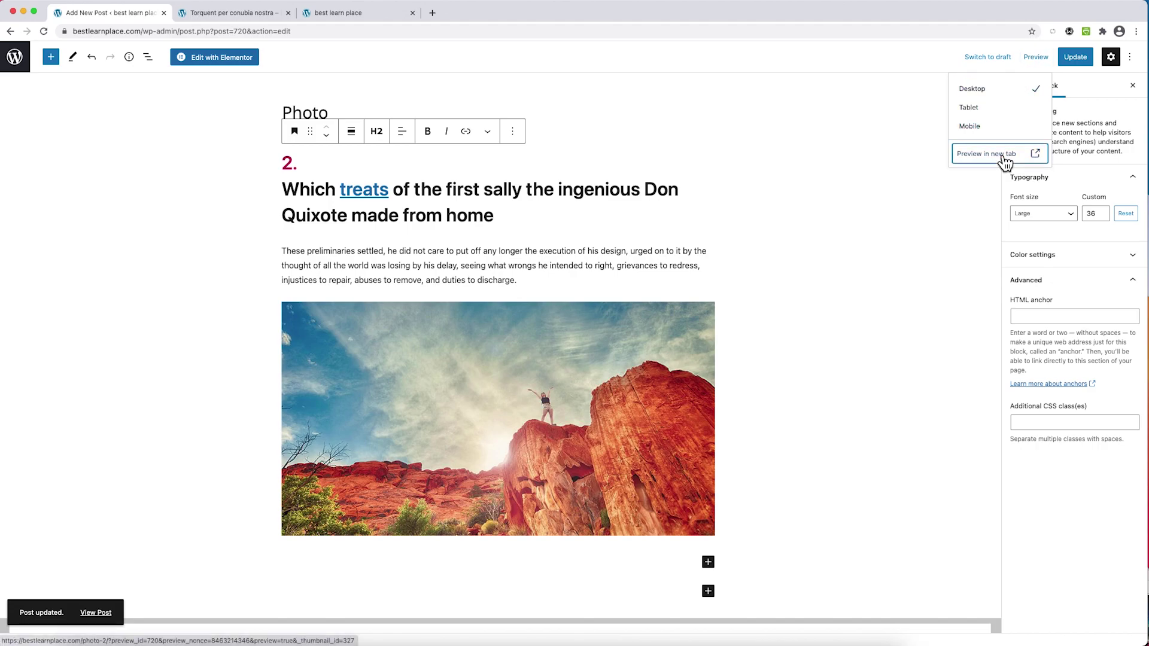
pyautogui.click(1003, 154)
pyautogui.scroll(-5, 378, 324)
pyautogui.click(358, 316)
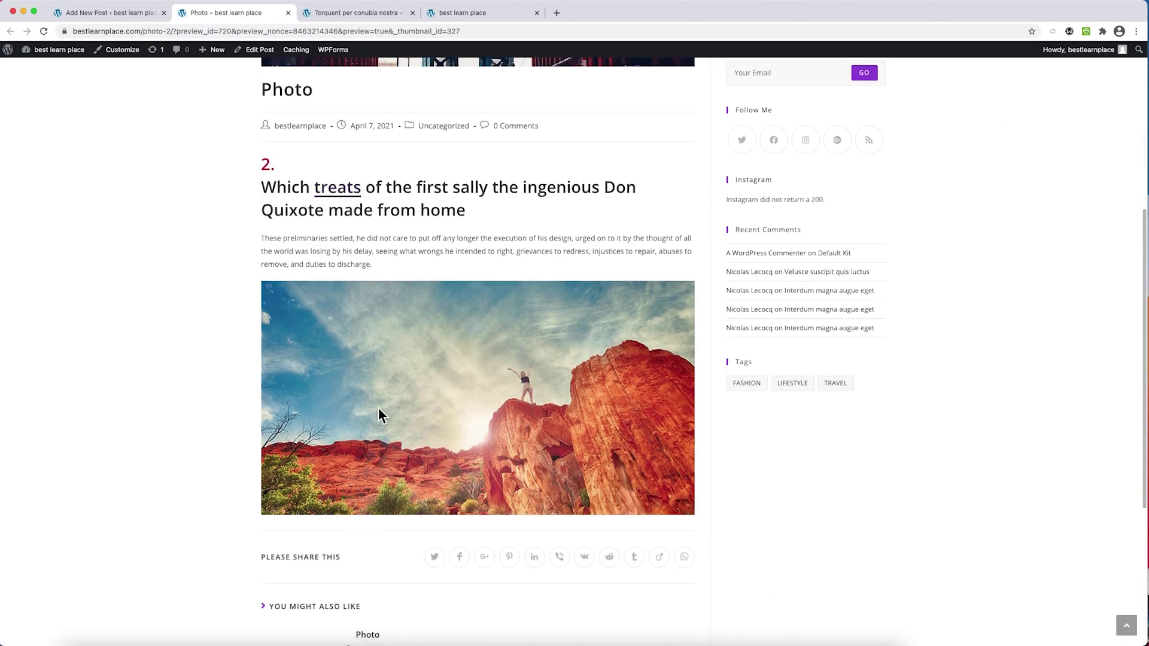
pyautogui.scroll(4, 354, 278)
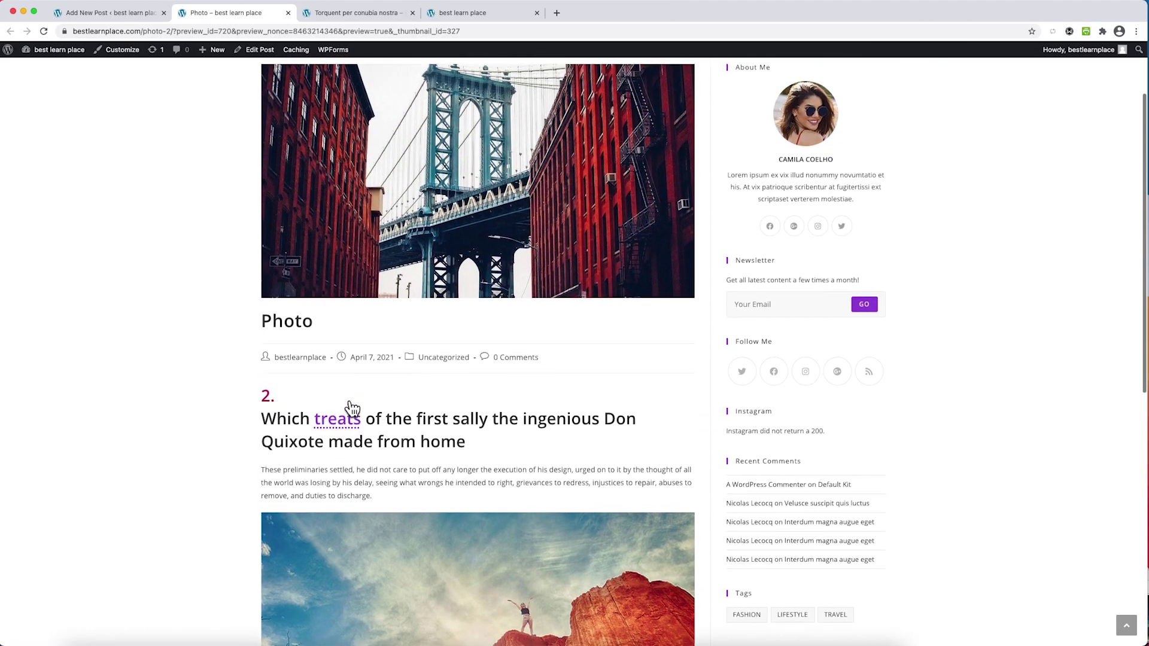
pyautogui.click(343, 440)
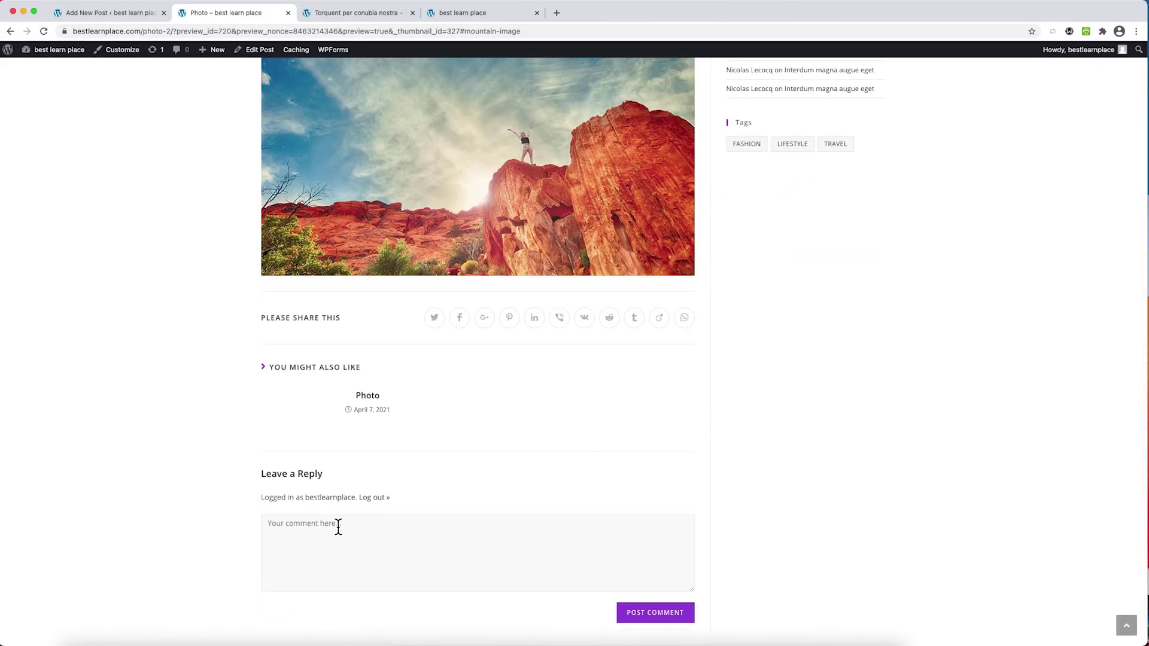
# Examine the image block's HTML in the post's code editor, return to the visual editor, and select the image
pyautogui.click(110, 13)
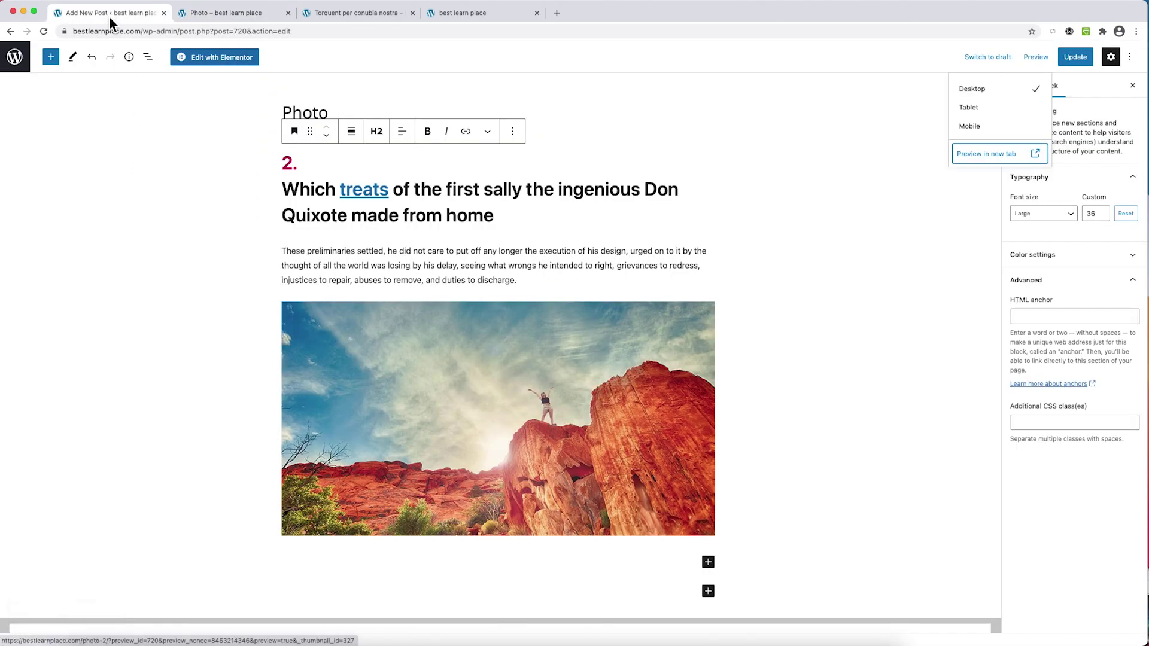
pyautogui.click(520, 388)
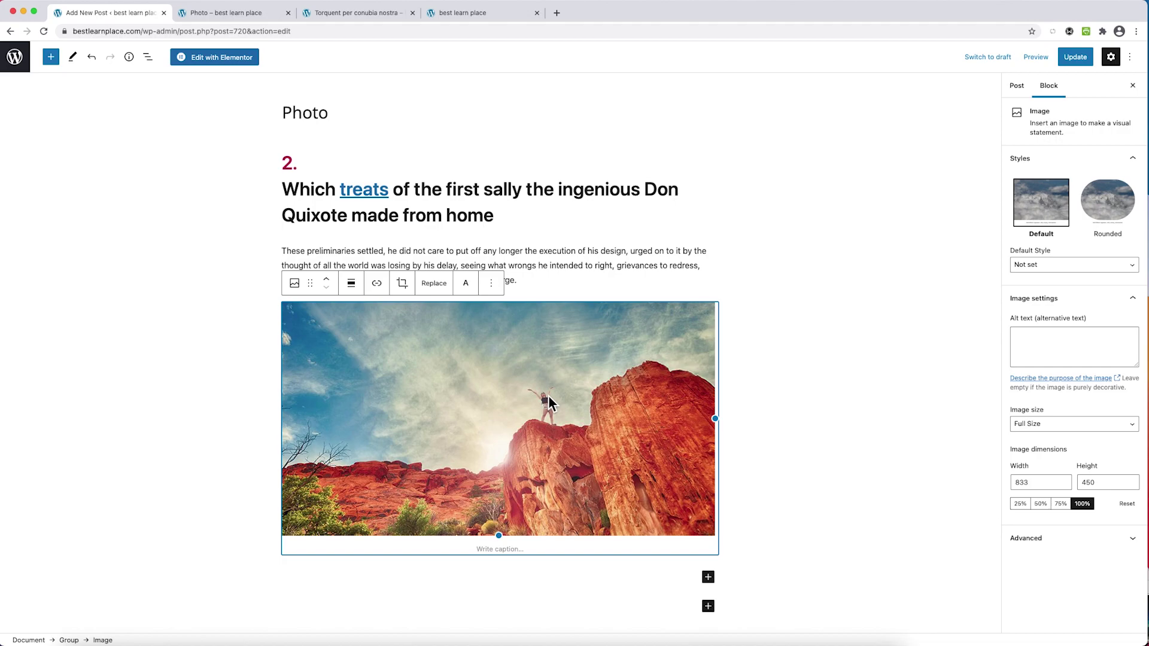
pyautogui.click(1130, 57)
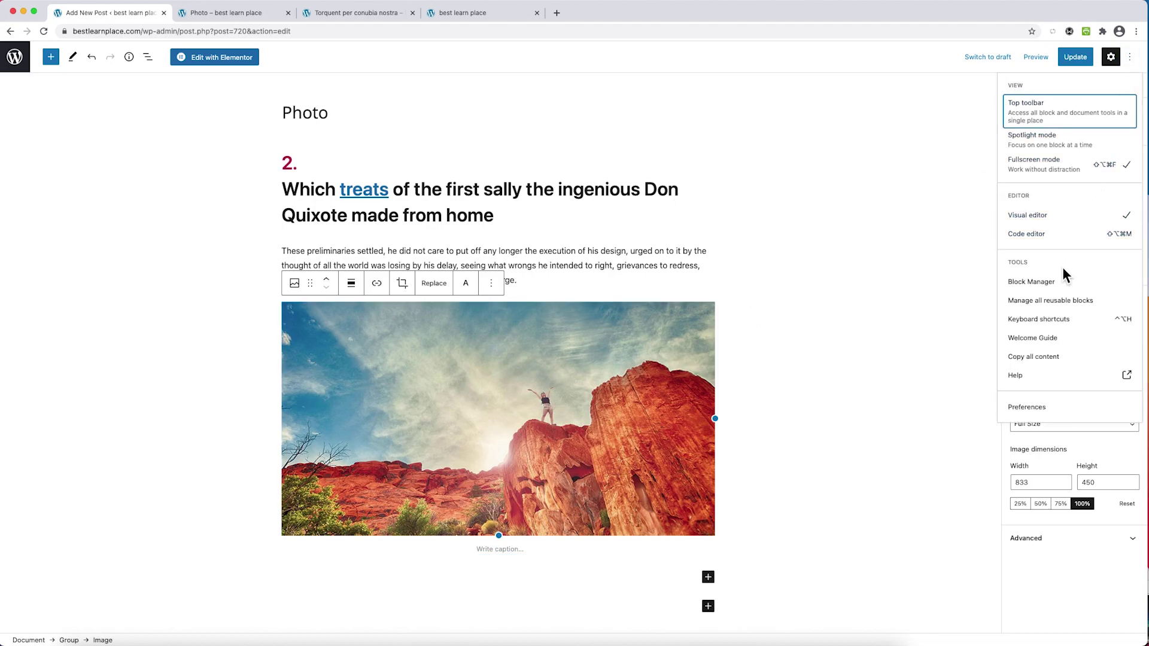
pyautogui.click(1064, 242)
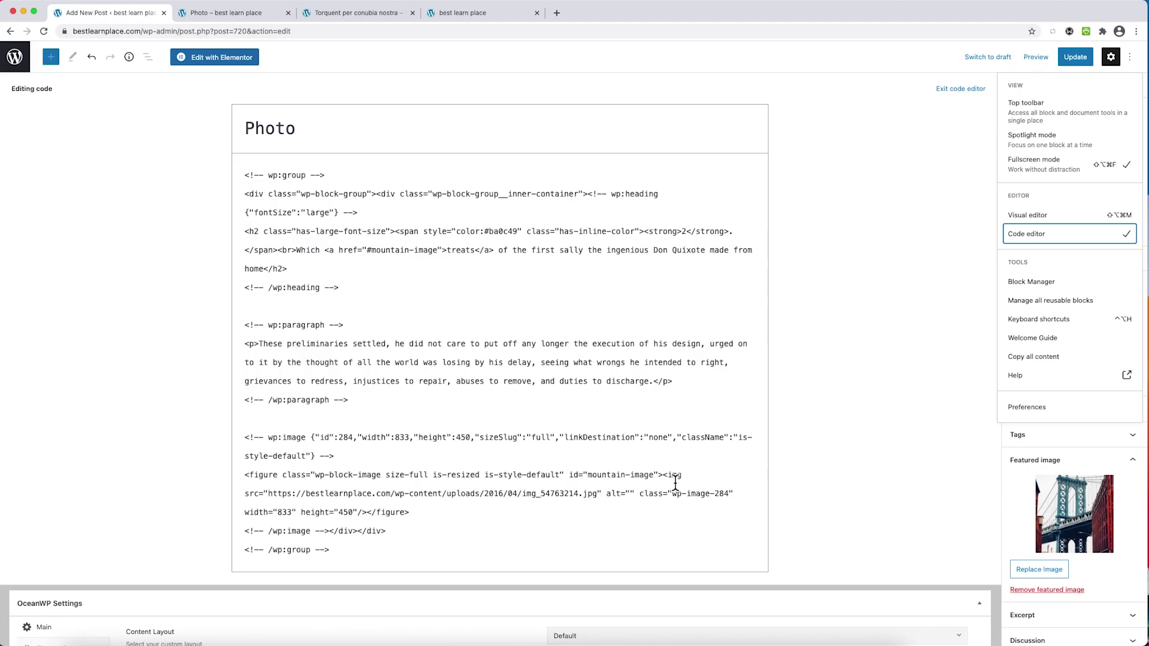
pyautogui.moveTo(662, 475); pyautogui.dragTo(429, 501)
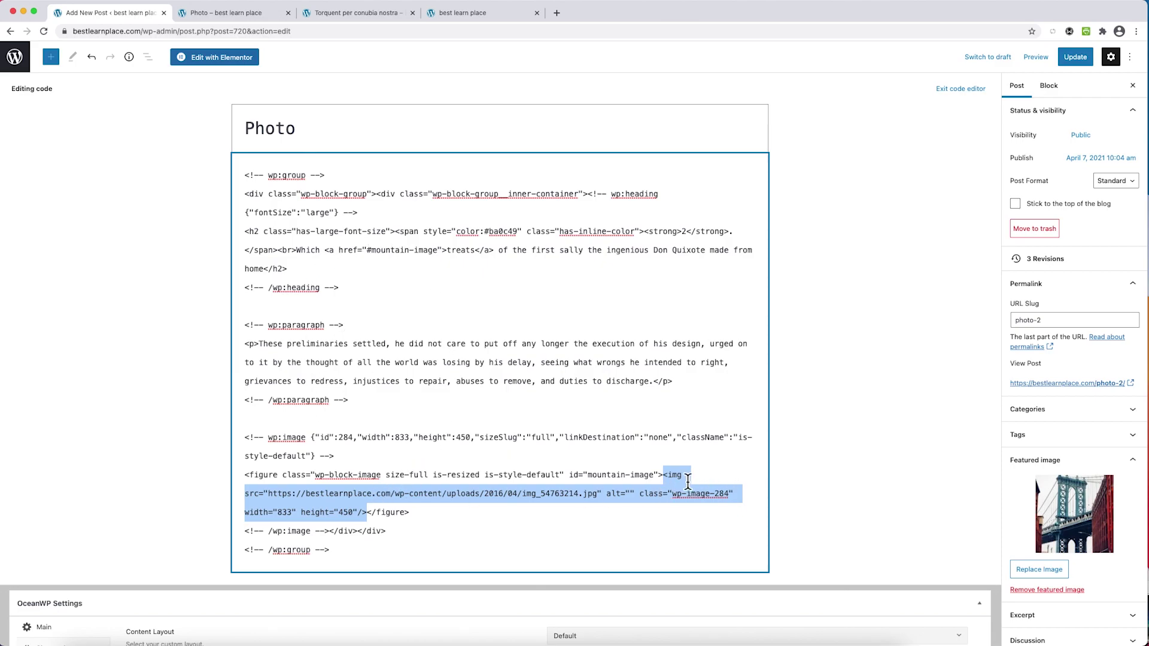
pyautogui.click(1130, 56)
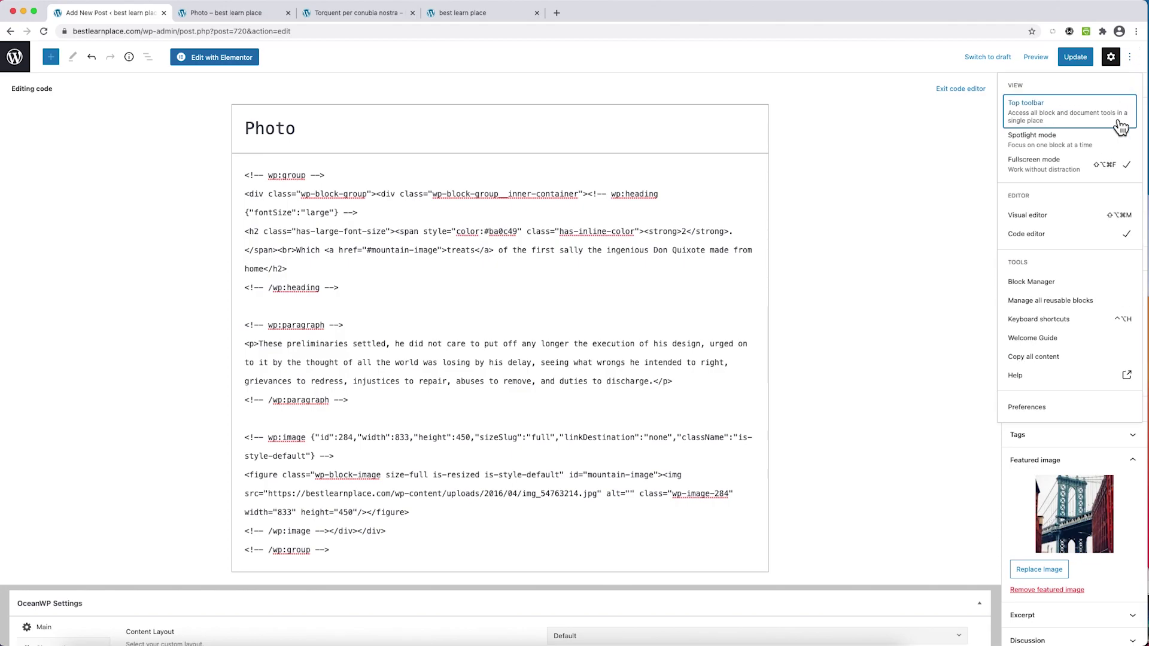
pyautogui.click(1078, 225)
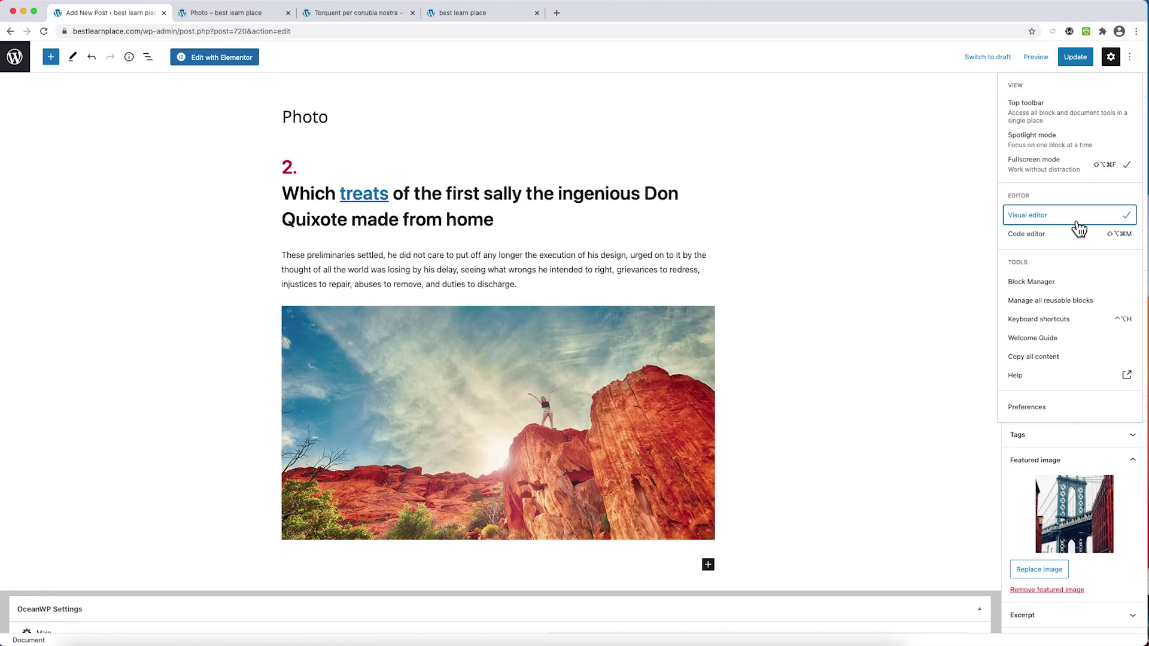
pyautogui.click(550, 435)
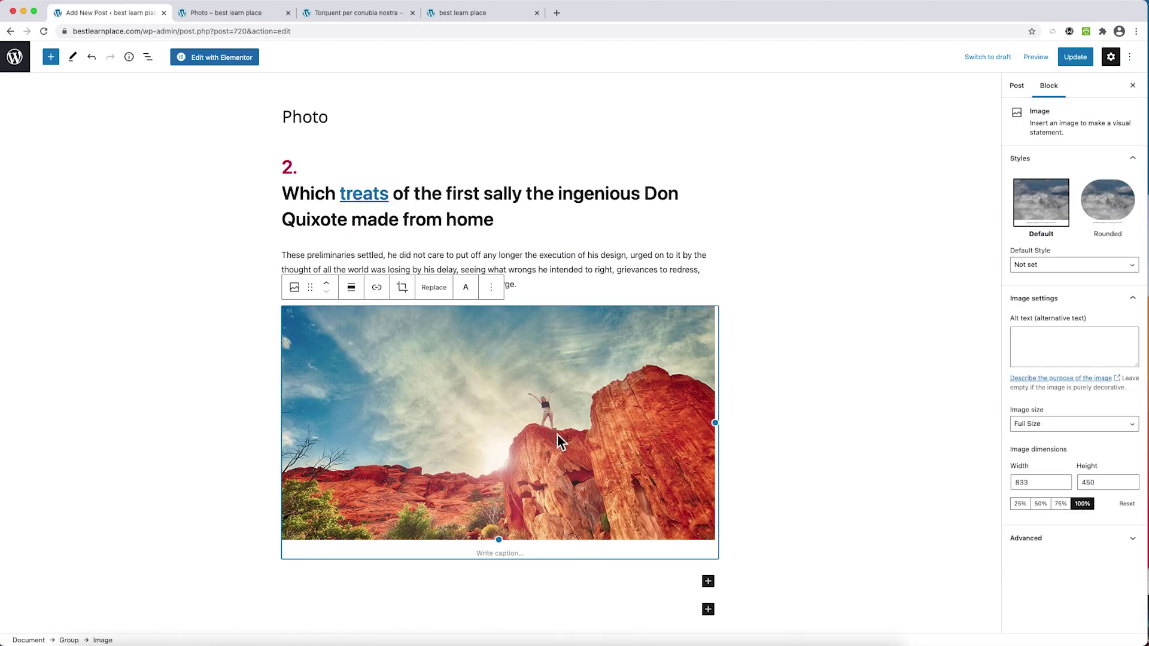
# Crop the image with a zoom of 108 and a 4:3 landscape aspect ratio, and apply the crop
pyautogui.click(403, 289)
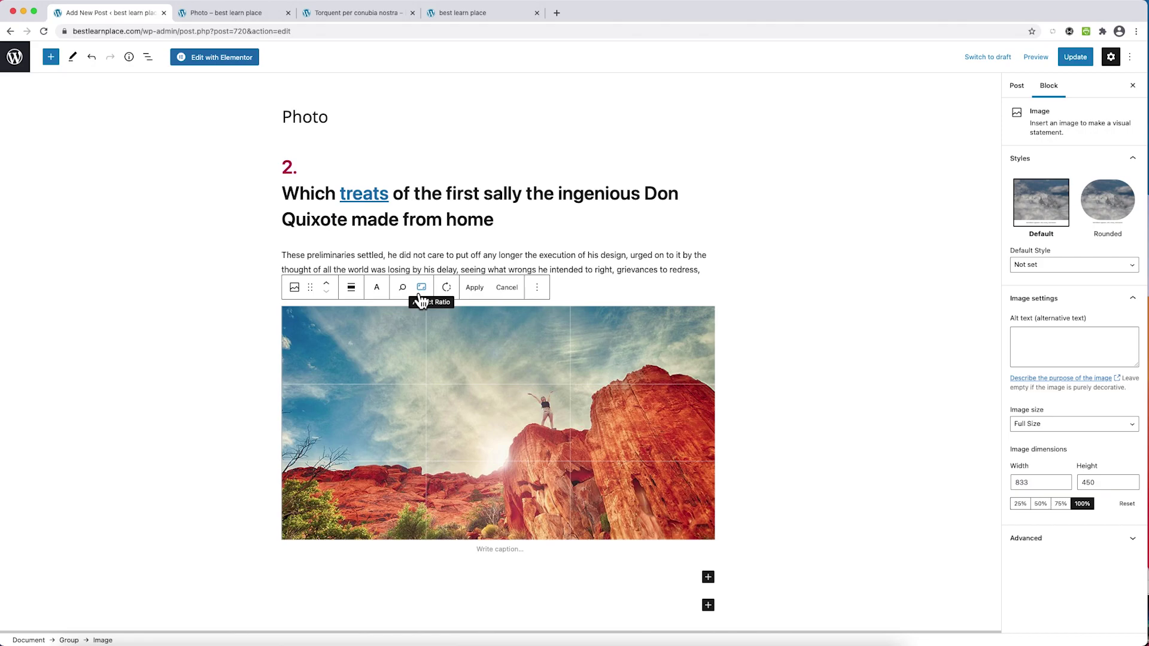
pyautogui.click(402, 289)
pyautogui.moveTo(408, 342)
pyautogui.mouseDown()
pyautogui.moveTo(450, 340)
pyautogui.moveTo(410, 340)
pyautogui.mouseUp()
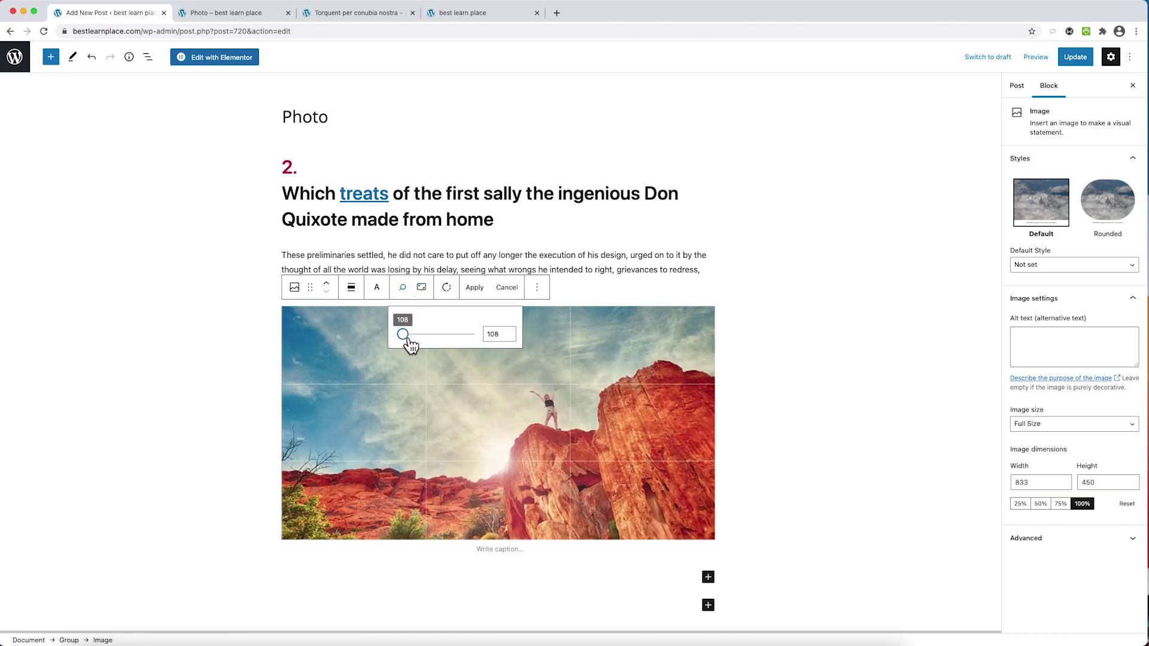
pyautogui.click(422, 288)
pyautogui.click(426, 425)
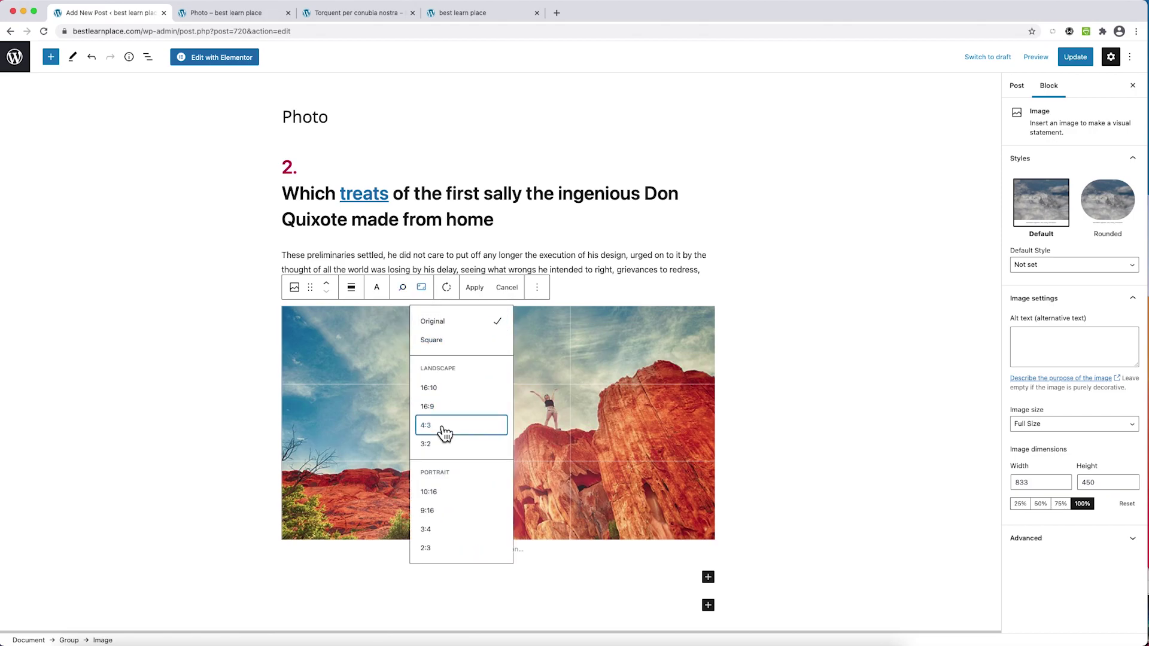
pyautogui.click(478, 291)
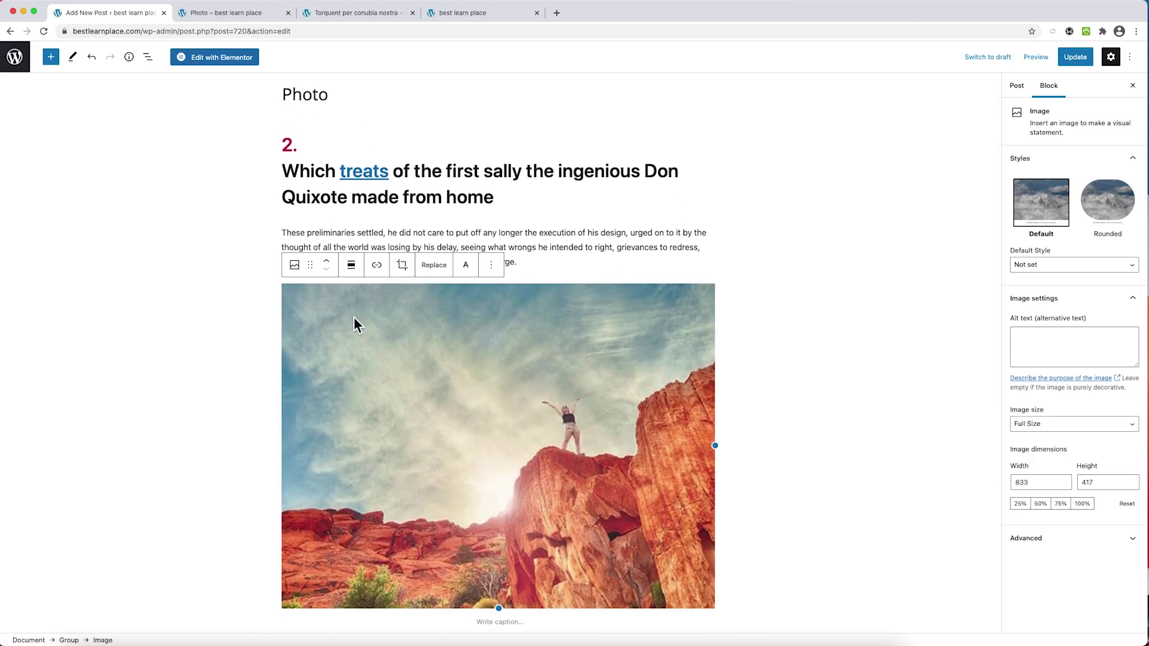
# Transform the image into a Cover block with the overlay text "gsgsgsd" and convert it back to an Image block
pyautogui.click(294, 264)
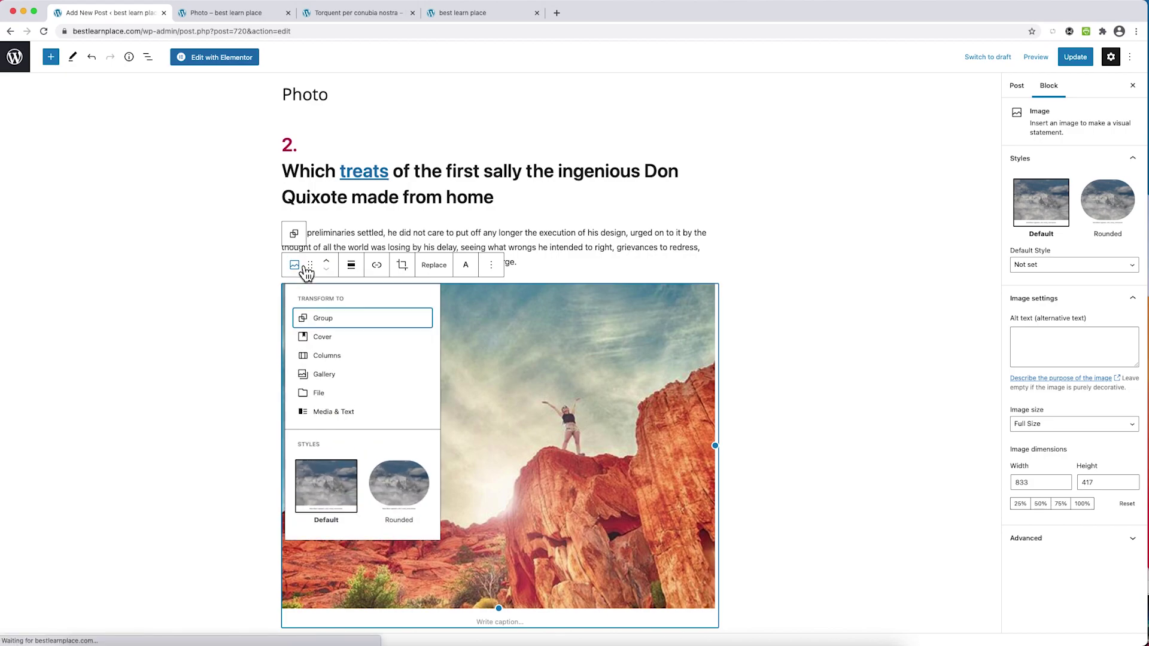
pyautogui.click(320, 338)
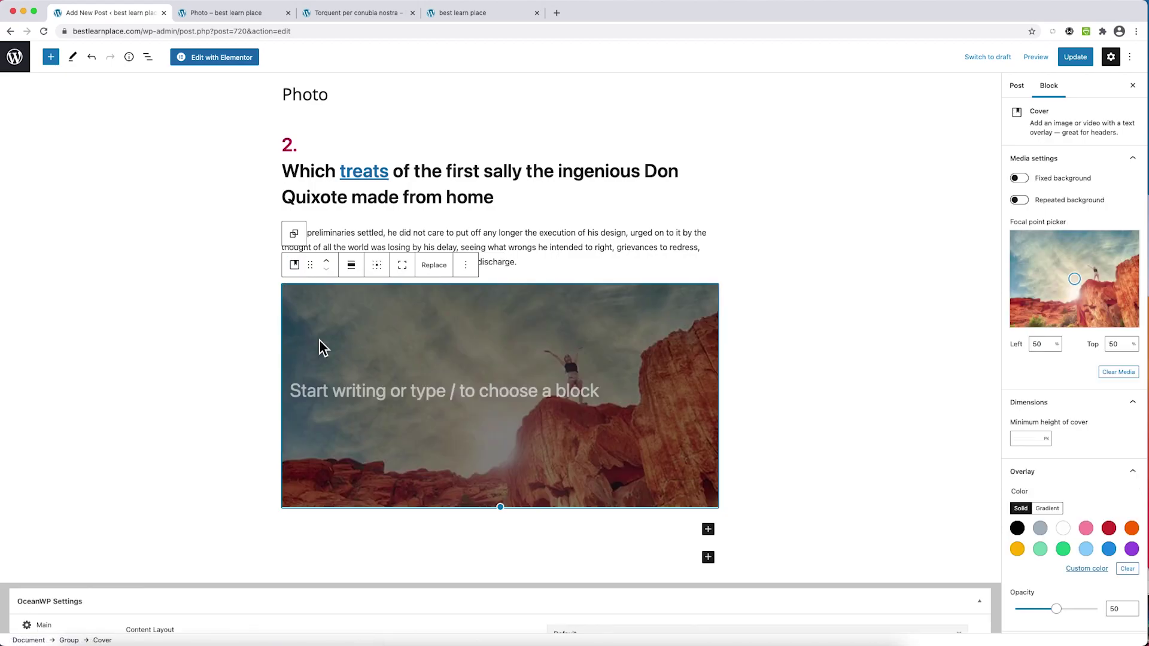
pyautogui.click(364, 392)
pyautogui.write('gsgsgsd')
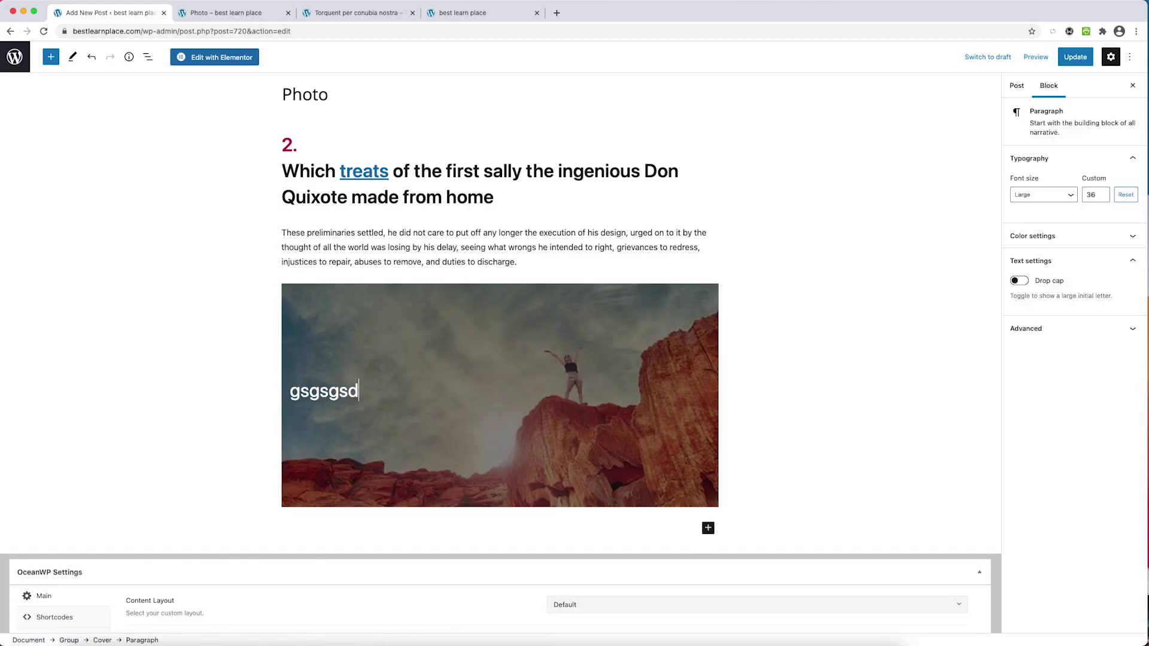
pyautogui.click(351, 334)
pyautogui.click(827, 440)
pyautogui.click(414, 426)
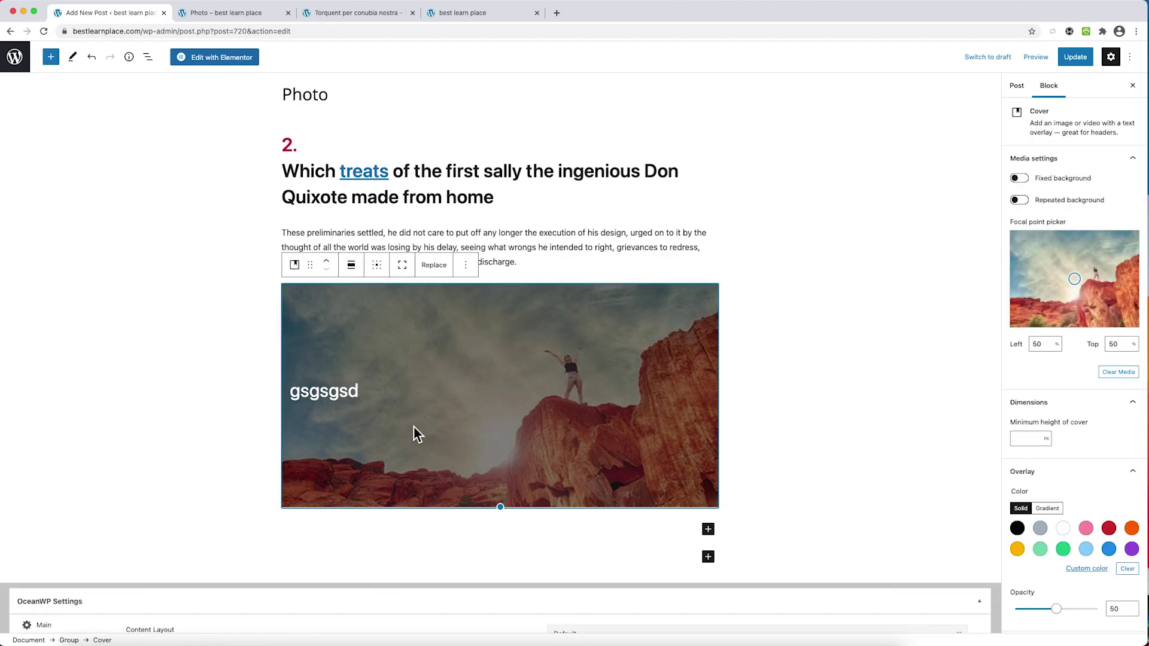
pyautogui.click(293, 265)
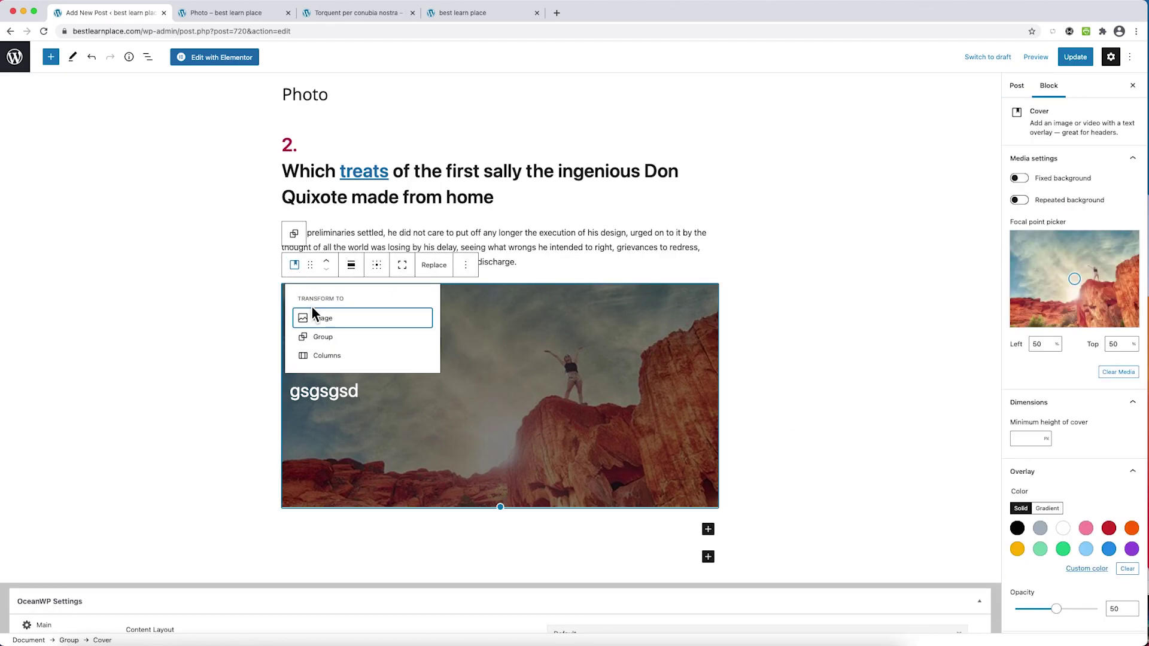
pyautogui.click(323, 320)
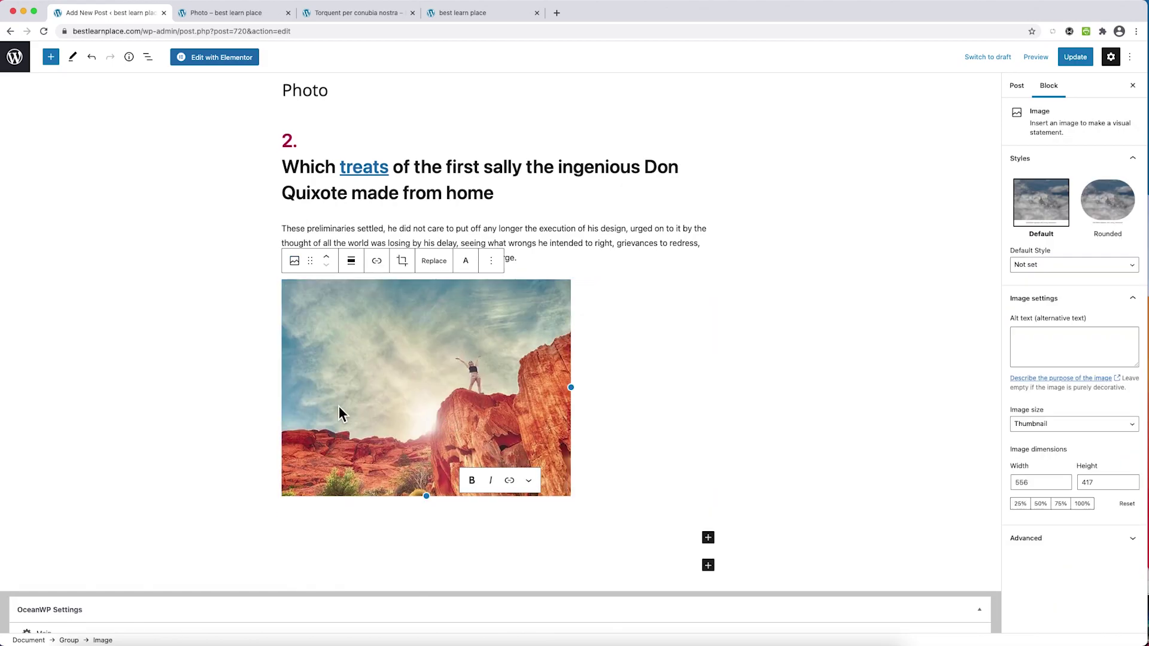
# Delete the heading, paragraph and image together with the leftover Group block, and update the post
pyautogui.click(819, 384)
pyautogui.click(1080, 59)
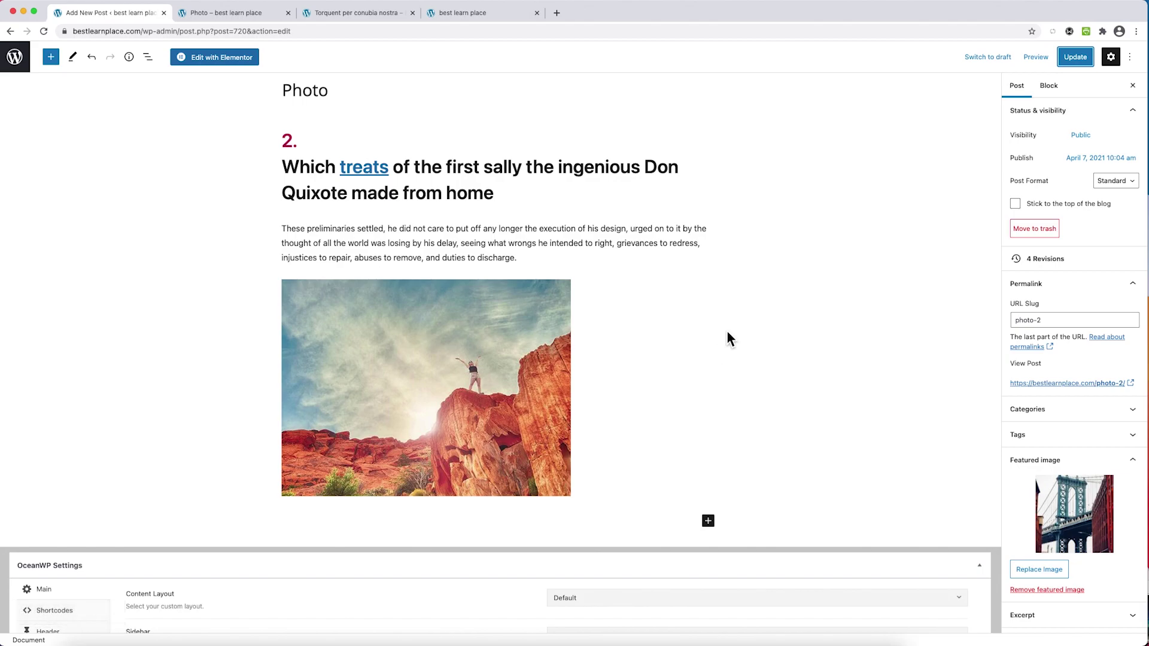
pyautogui.moveTo(287, 147); pyautogui.dragTo(627, 492)
pyautogui.press('BackSpace')
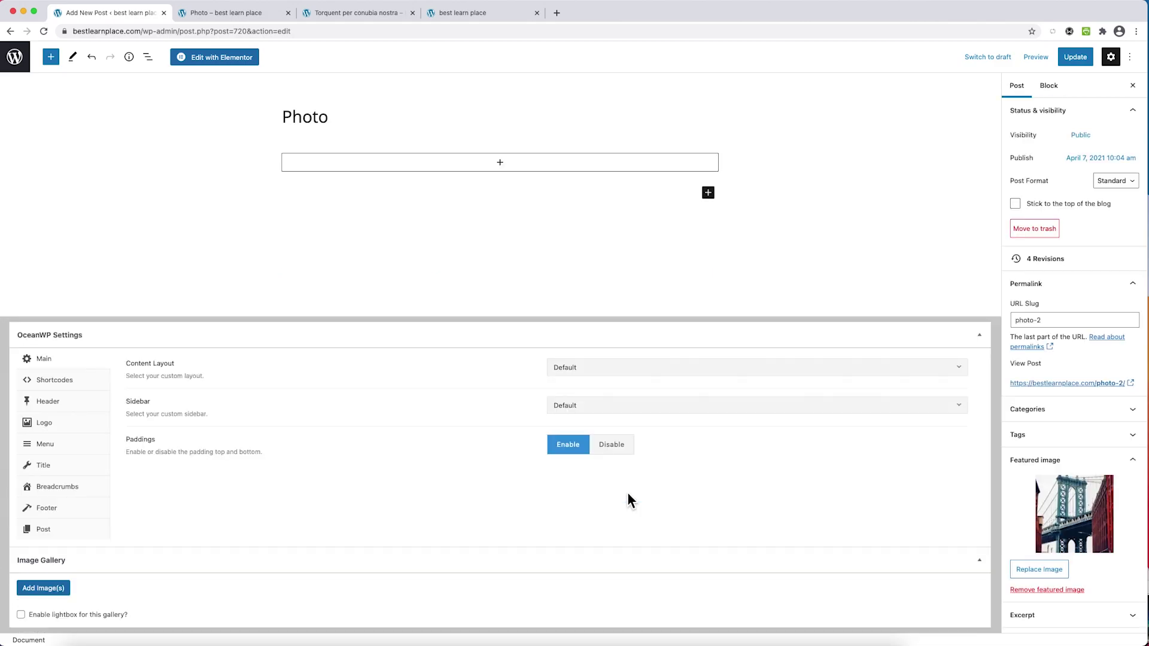
pyautogui.click(637, 168)
pyautogui.click(345, 134)
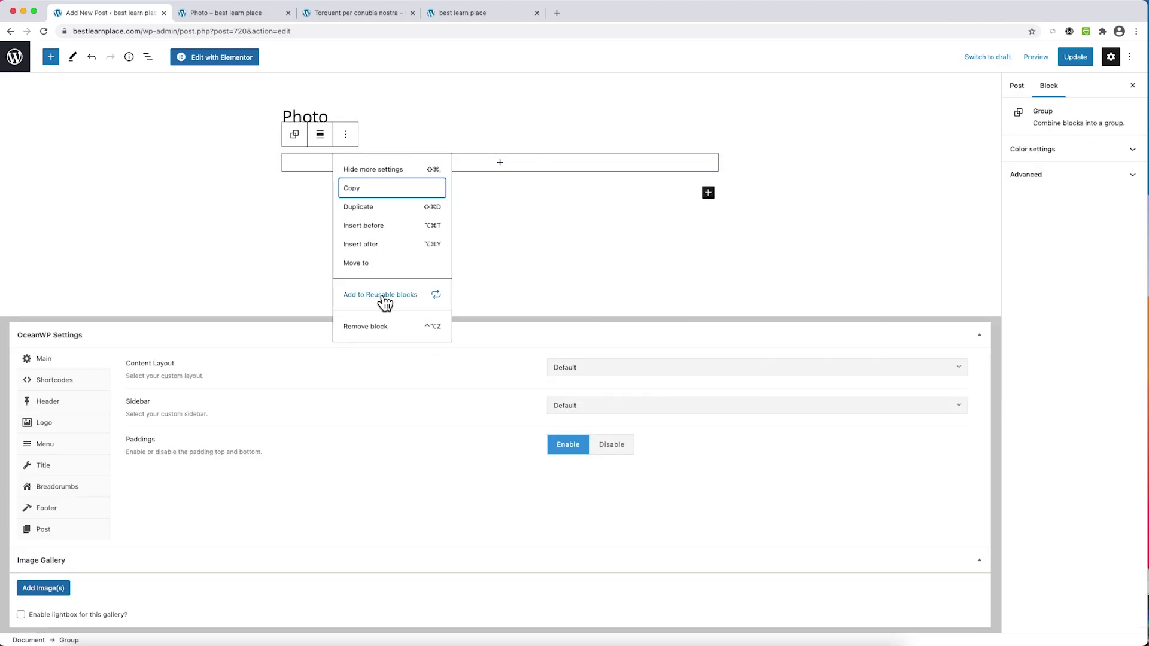
pyautogui.click(387, 328)
pyautogui.click(1076, 58)
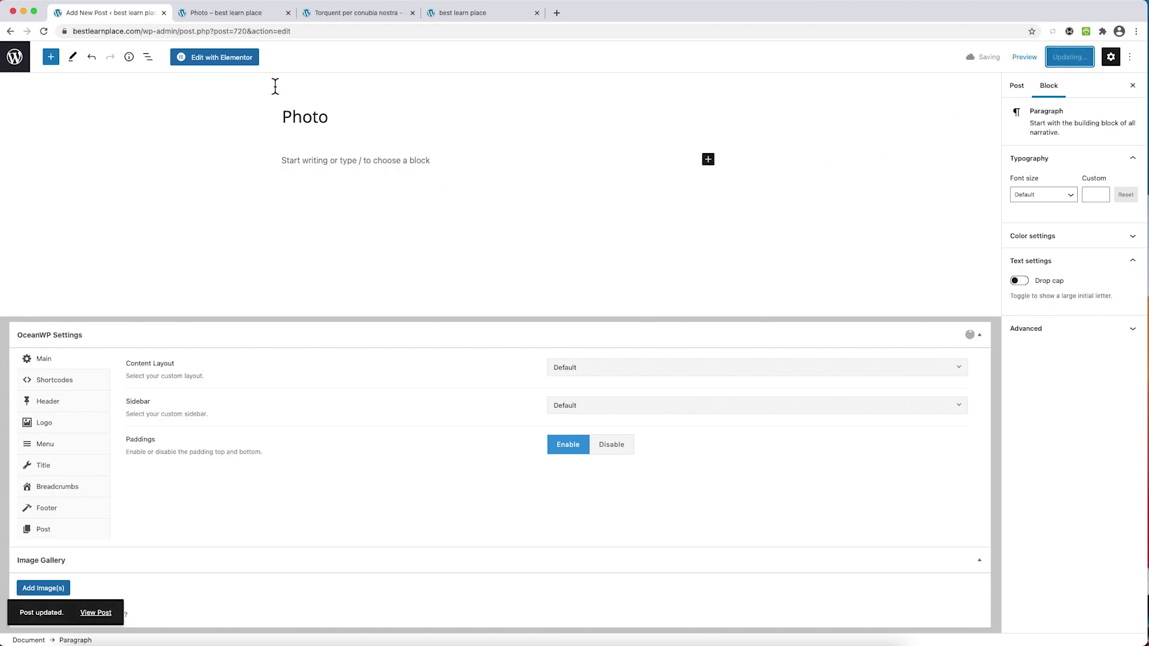
# Open the post in Elementor, remove its featured image in the post settings, and update and reload the page
pyautogui.click(246, 62)
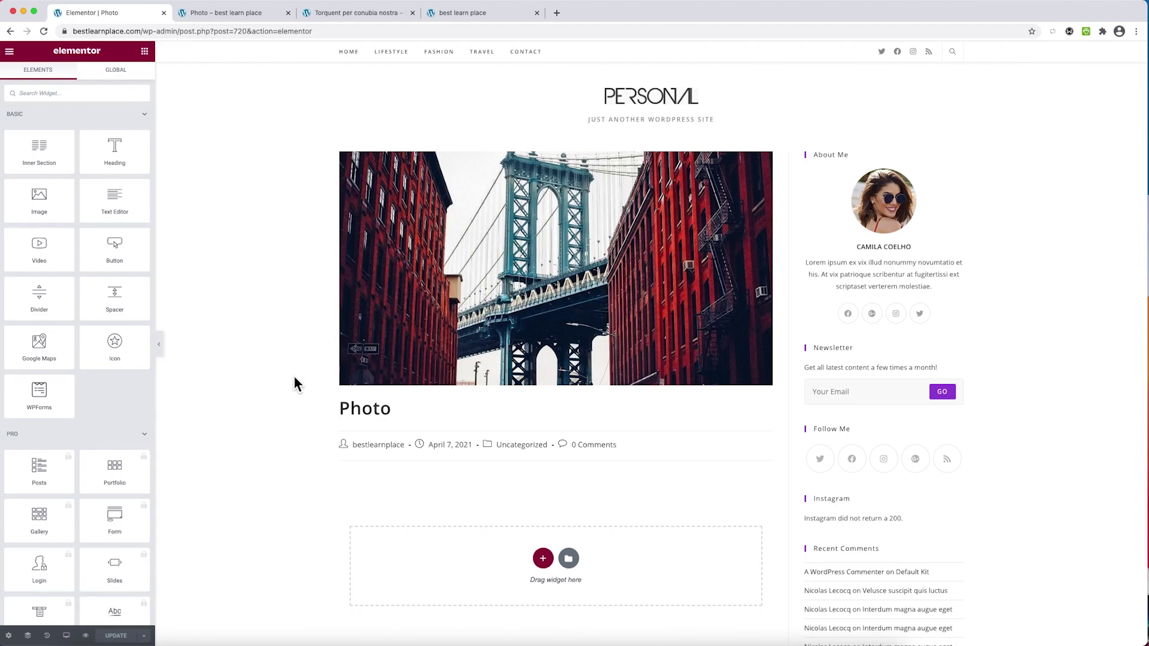
pyautogui.click(8, 636)
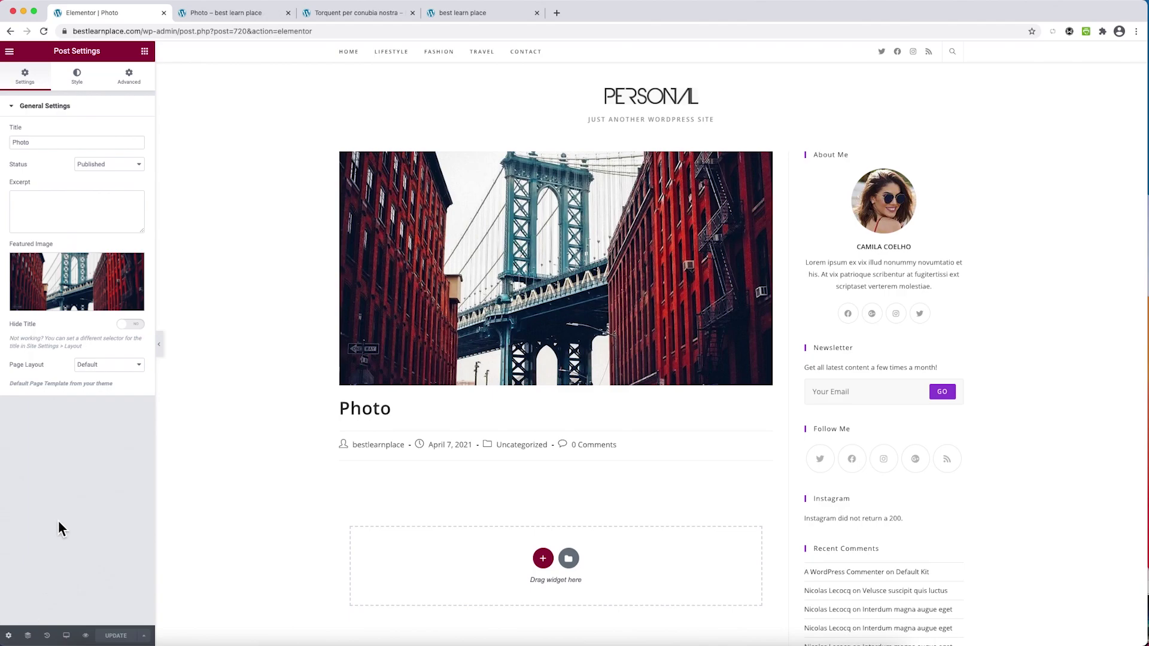
pyautogui.moveTo(84, 300)
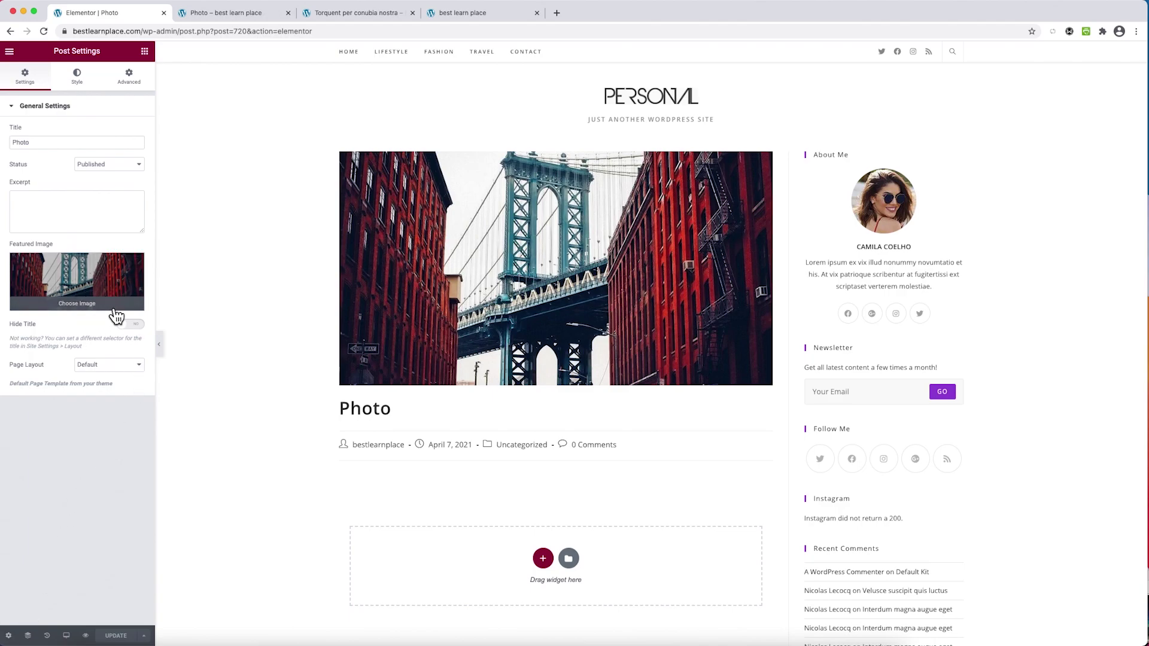
pyautogui.click(135, 264)
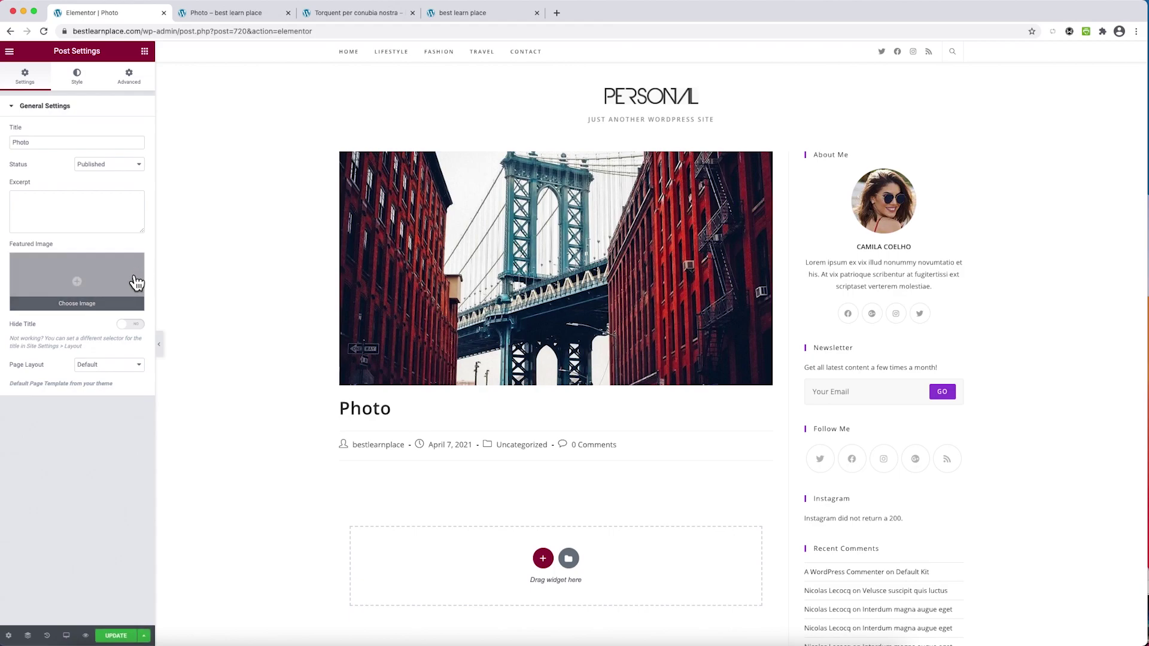
pyautogui.click(130, 637)
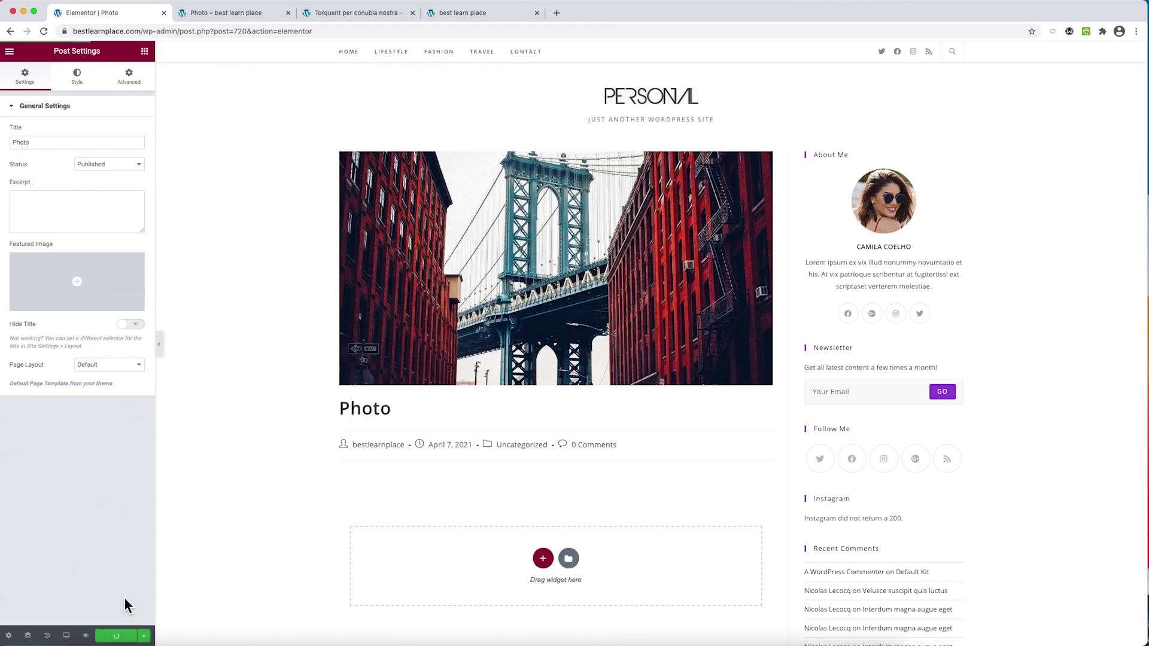
pyautogui.press('super+r')
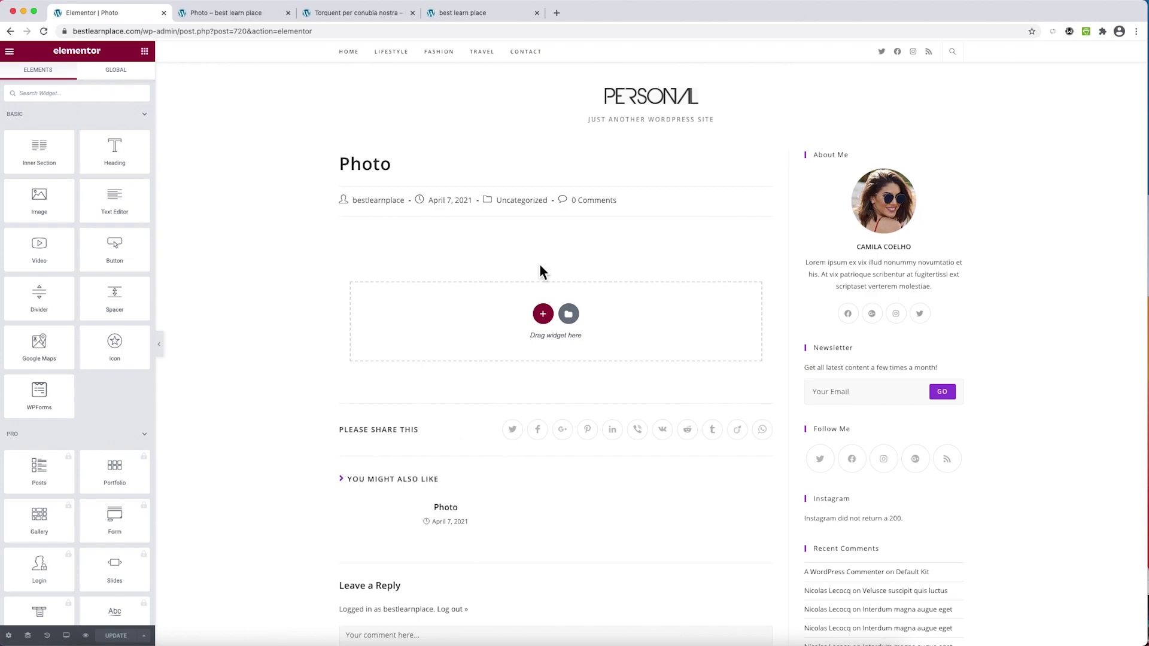
# Set the site's default page layout to Elementor Full Width, save the site settings and reload the editor
pyautogui.click(10, 52)
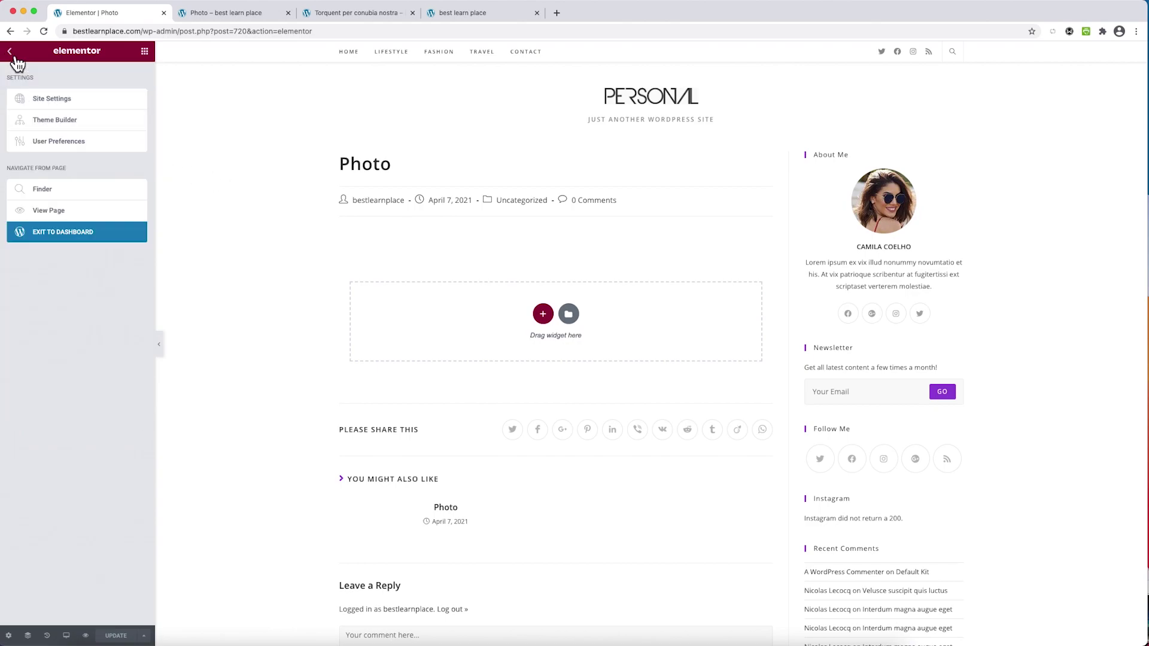
pyautogui.click(39, 104)
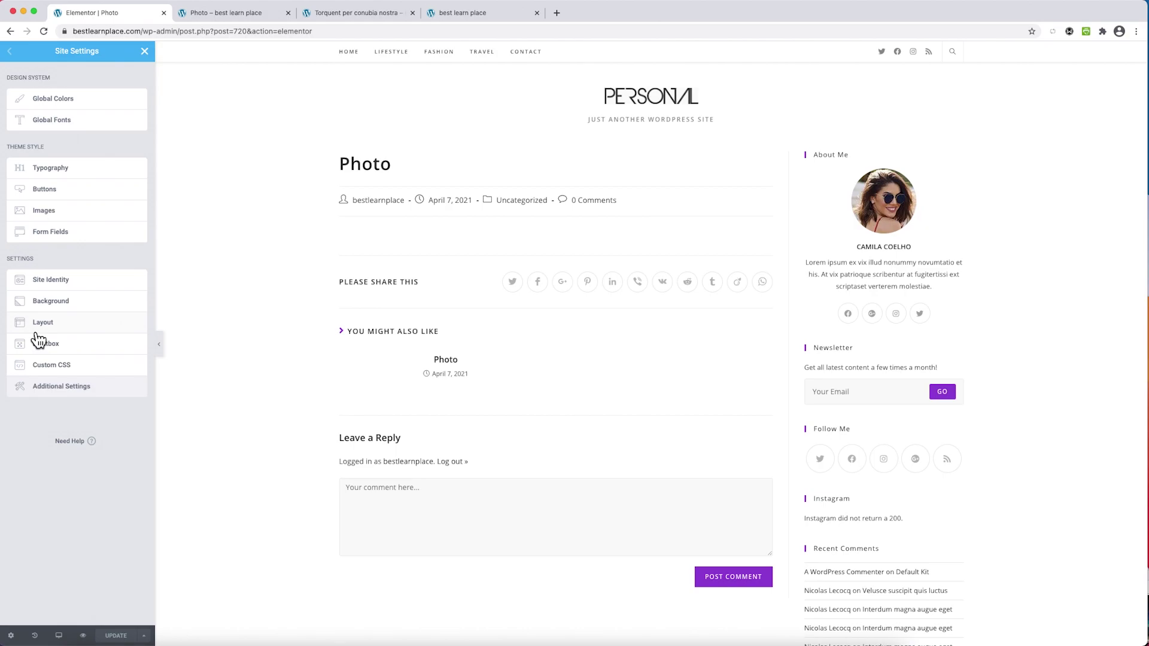
pyautogui.click(41, 330)
pyautogui.click(91, 326)
pyautogui.click(105, 347)
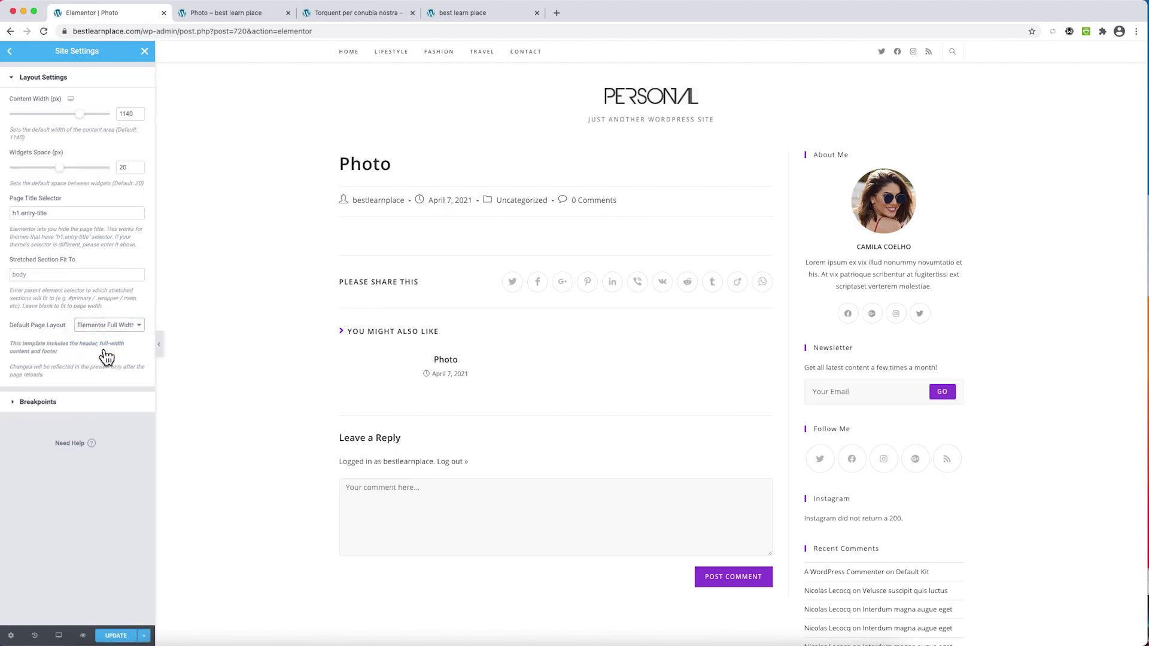
pyautogui.click(116, 636)
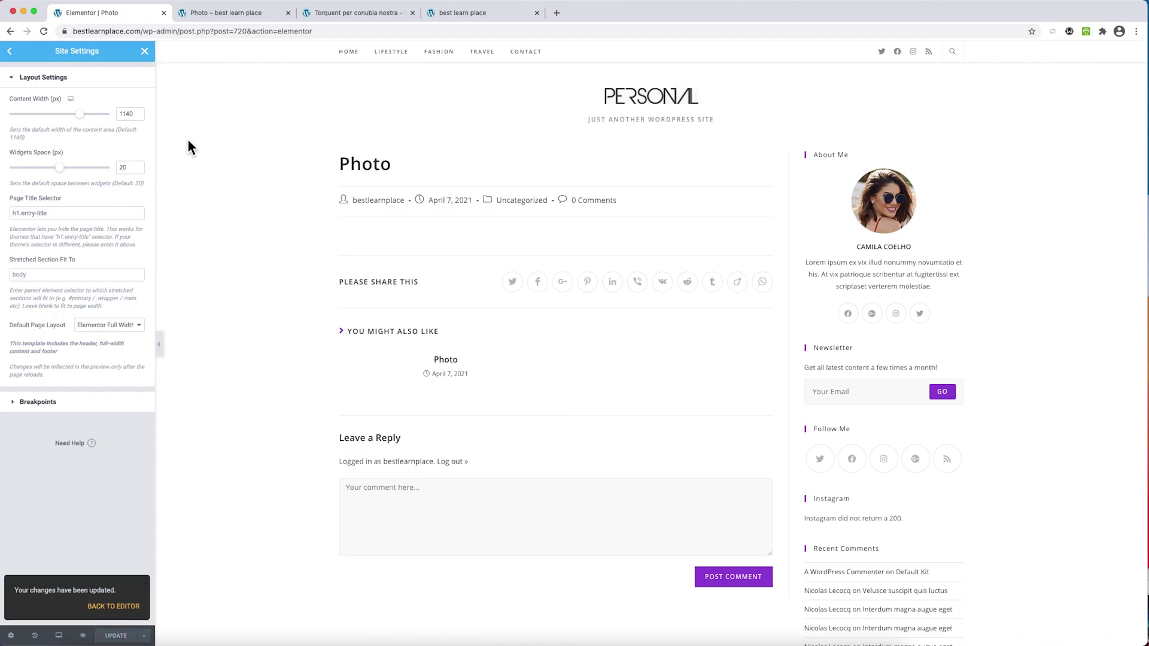
pyautogui.click(208, 33)
pyautogui.press('Return')
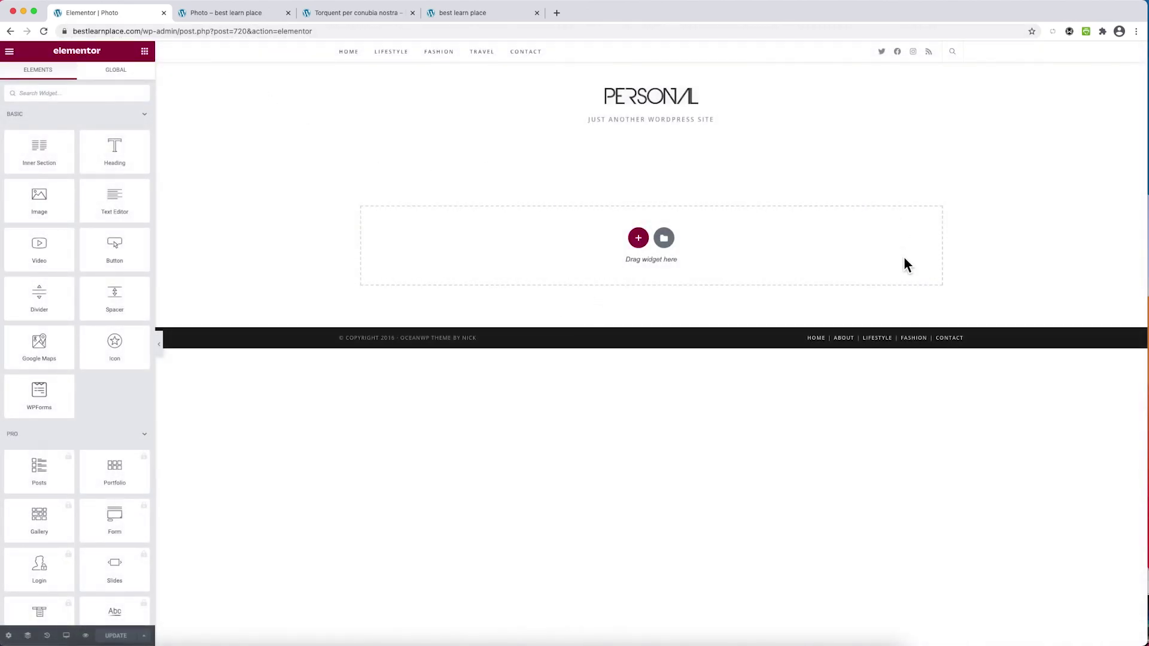
# Add a single-column section and place an Image widget in it
pyautogui.click(645, 246)
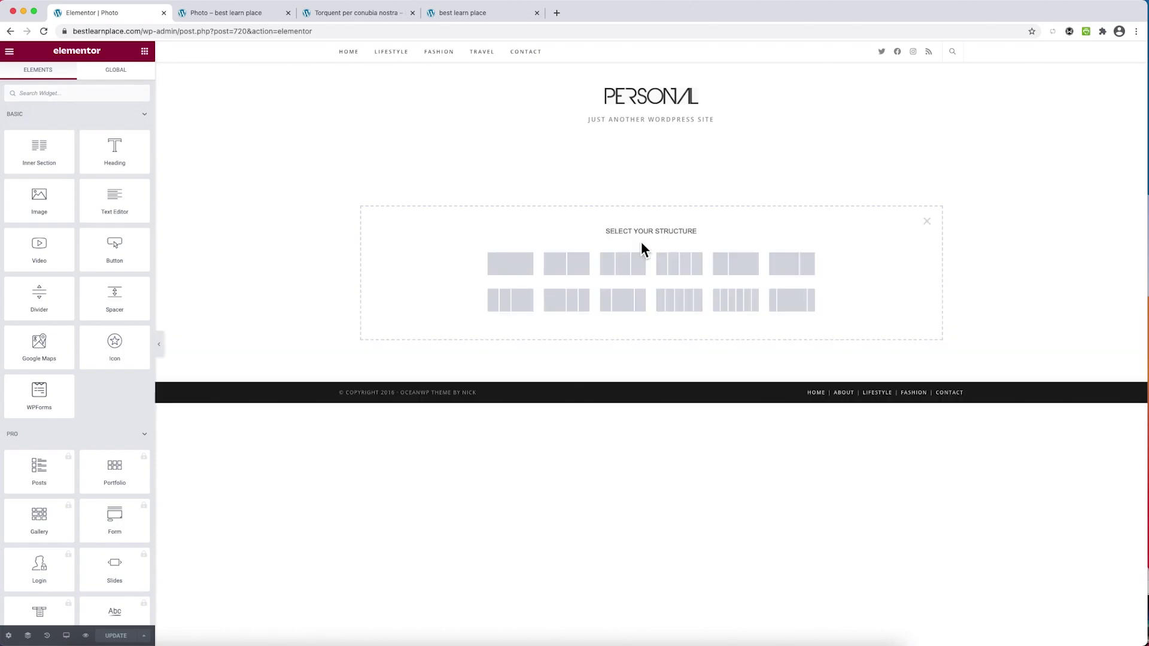
pyautogui.click(510, 264)
pyautogui.click(150, 55)
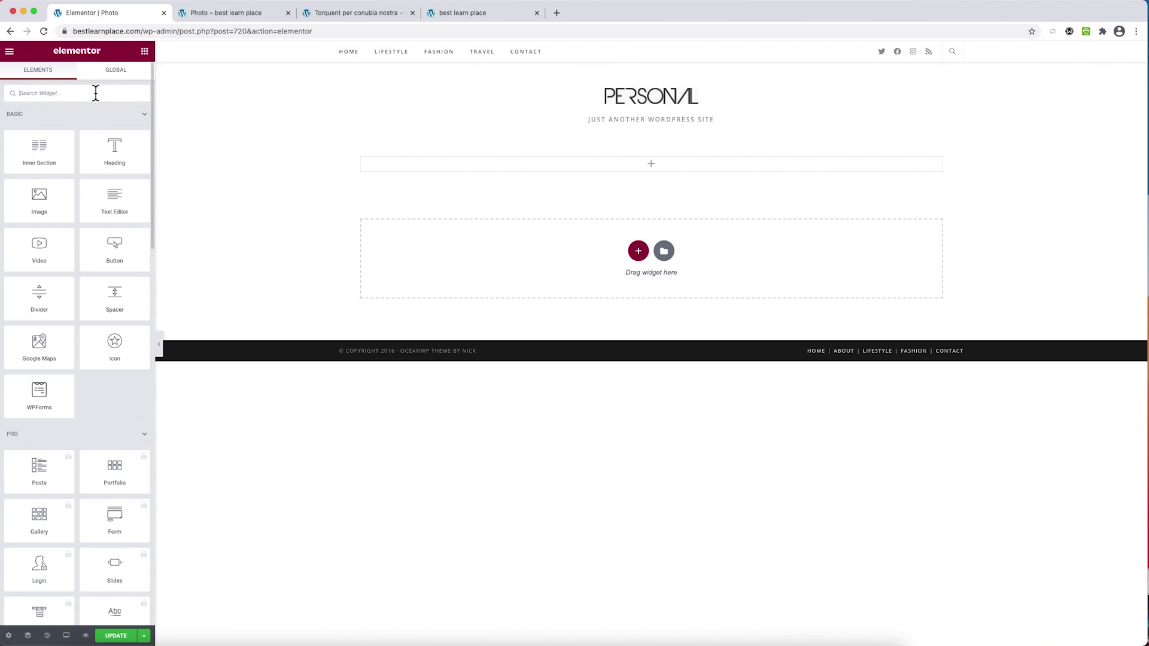
pyautogui.write('image')
pyautogui.moveTo(51, 135); pyautogui.dragTo(649, 165)
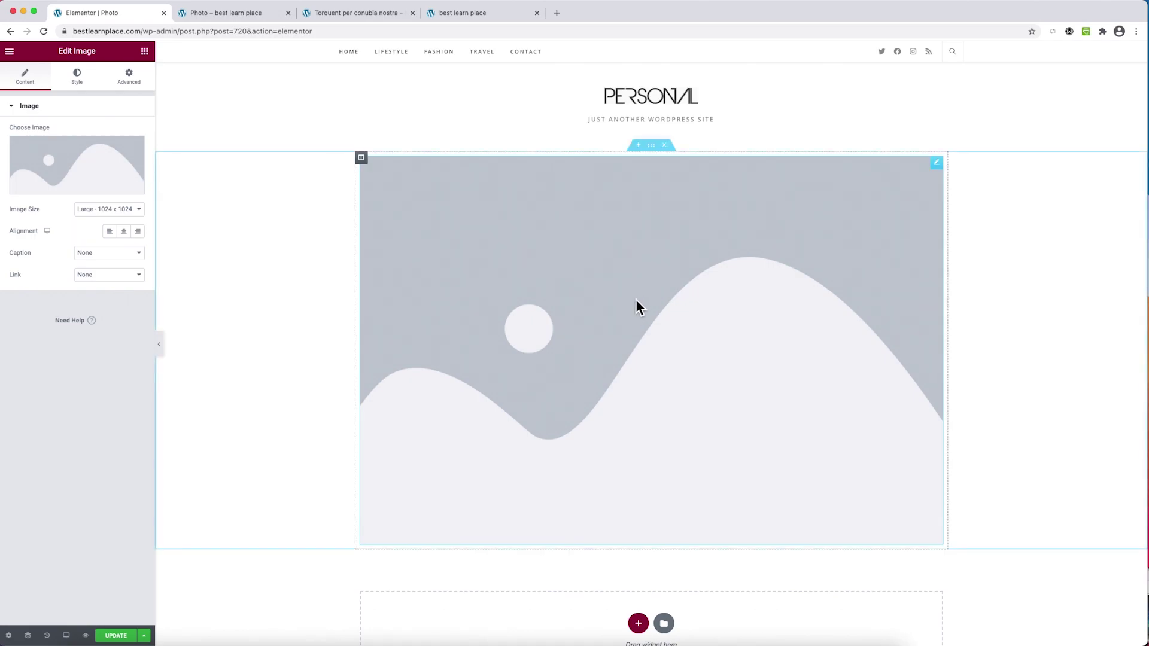
# Insert the uncropped red rock mountain photo from the media library into the Image widget
pyautogui.click(108, 191)
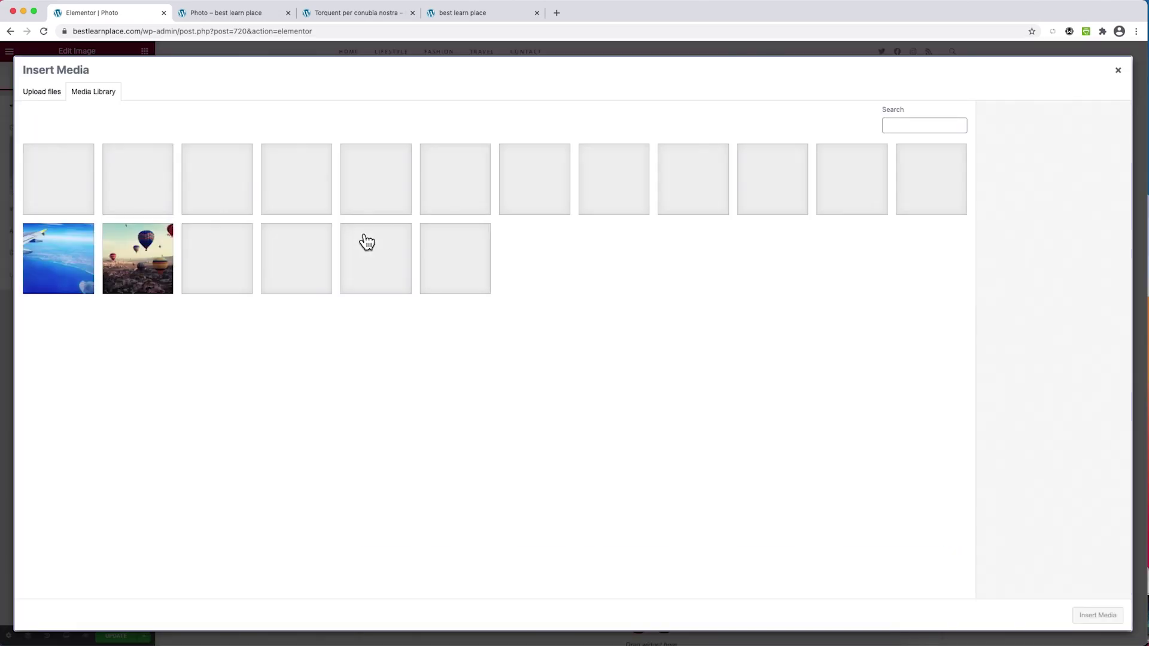
pyautogui.click(482, 203)
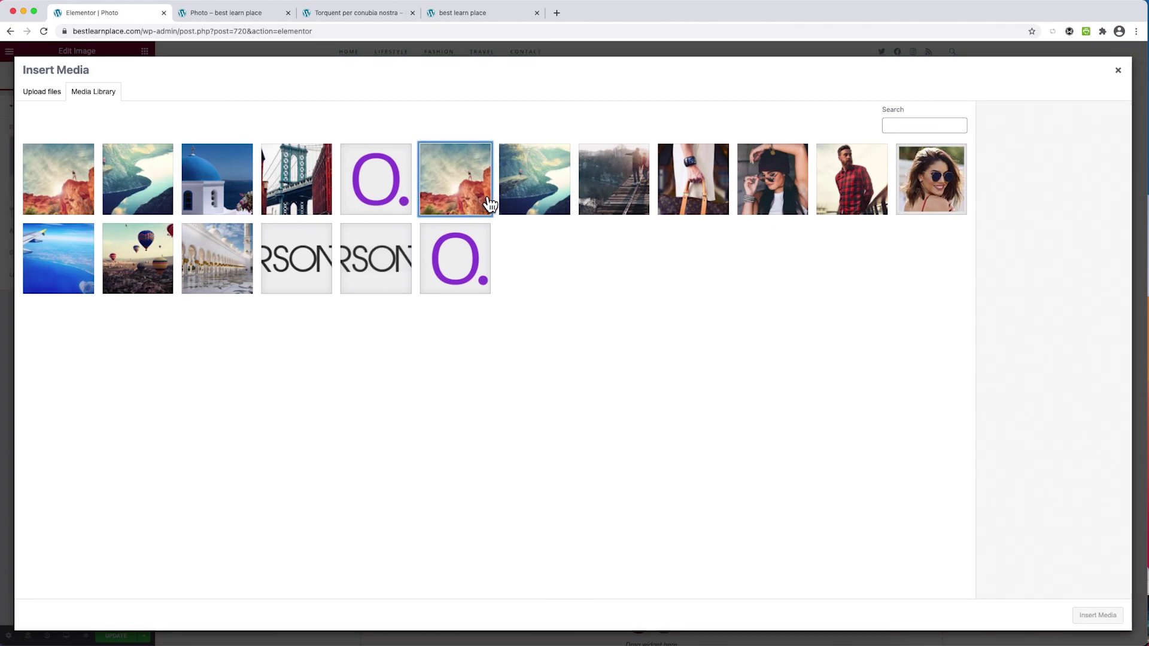
pyautogui.click(1098, 616)
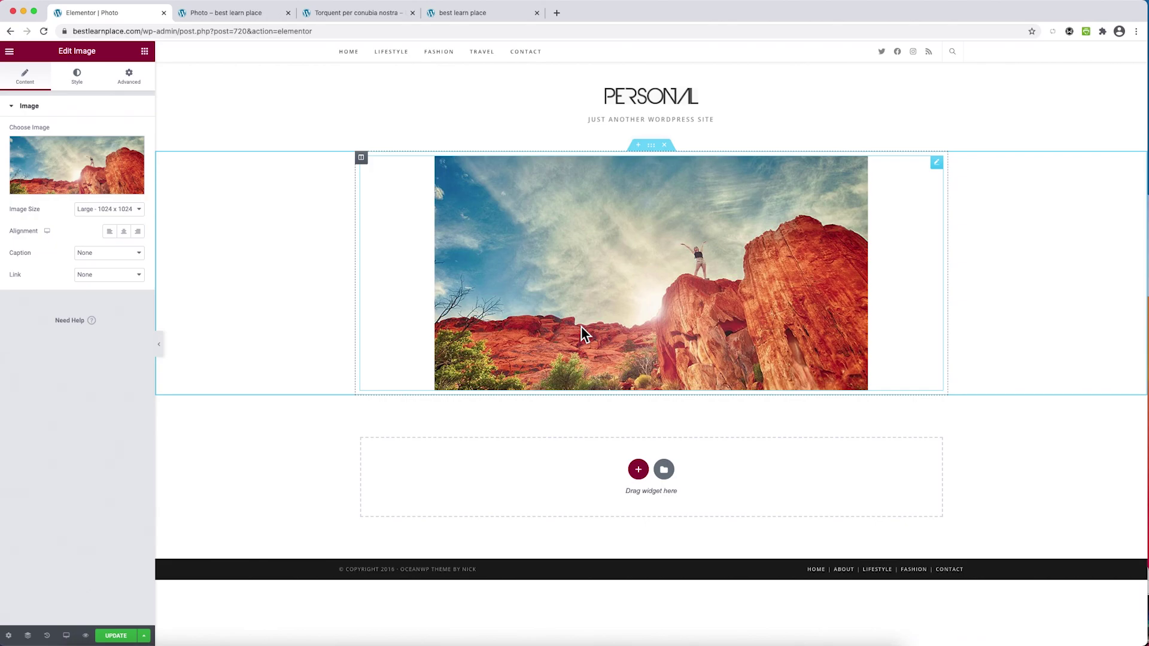
# Try the Medium Large and Thumbnail image sizes and return the size to Large - 1024 x 1024
pyautogui.click(129, 213)
pyautogui.click(127, 198)
pyautogui.click(128, 209)
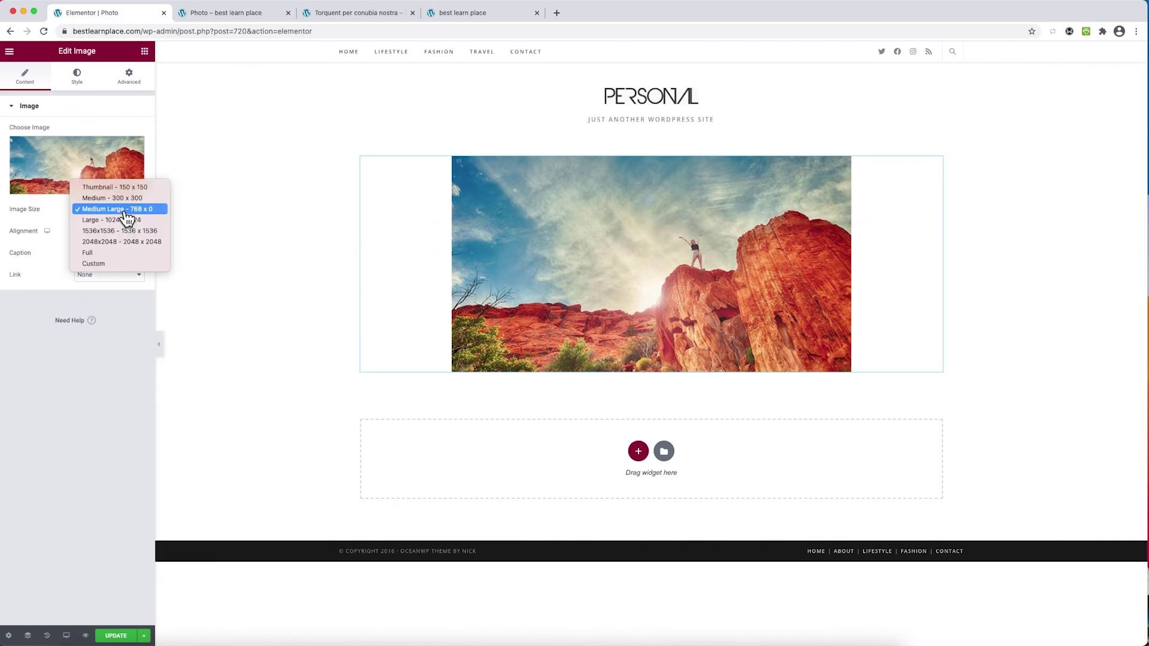
pyautogui.click(126, 189)
pyautogui.click(128, 208)
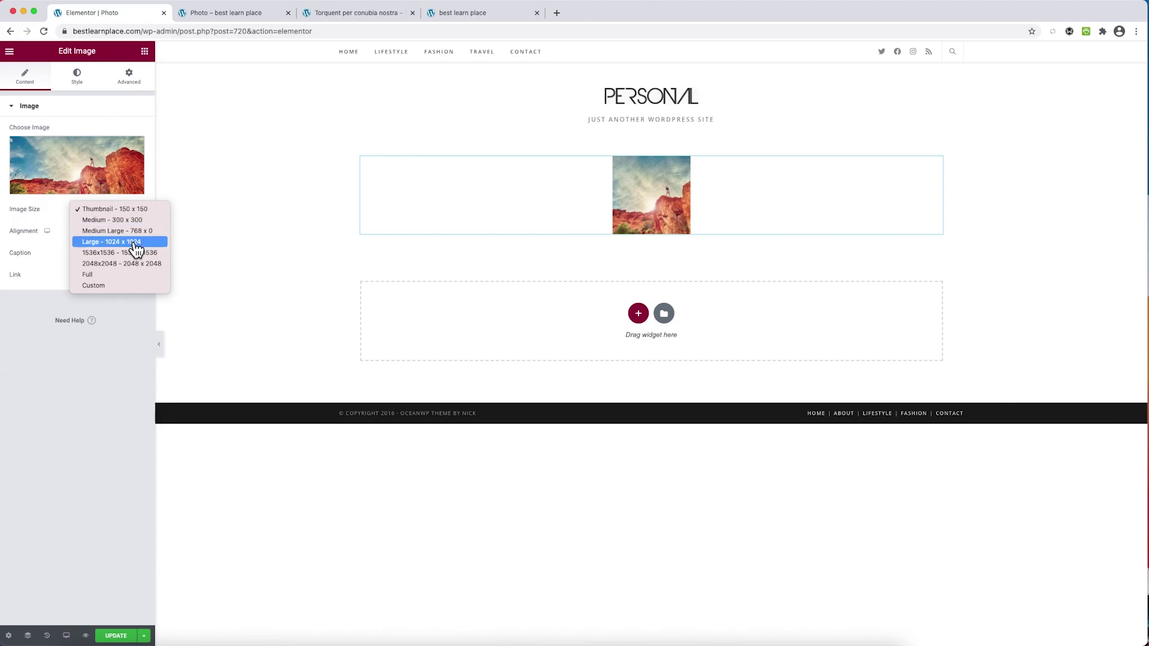
pyautogui.click(136, 242)
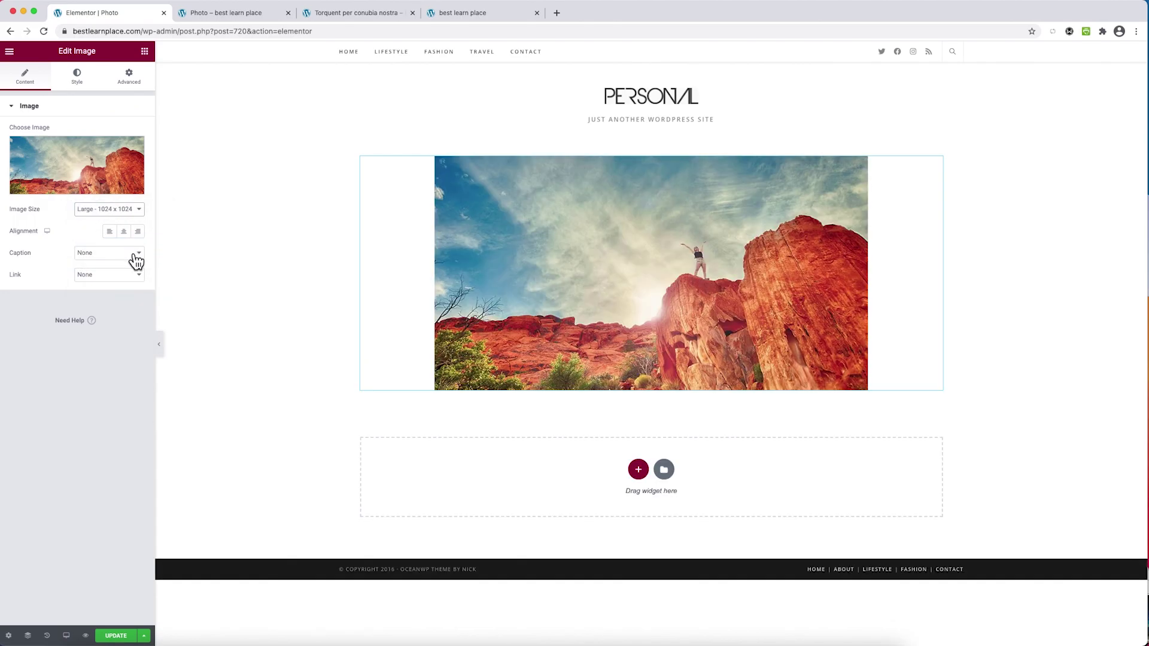
# Set the image's caption to Attachment Caption and its link to Media File
pyautogui.click(137, 261)
pyautogui.click(128, 264)
pyautogui.click(140, 262)
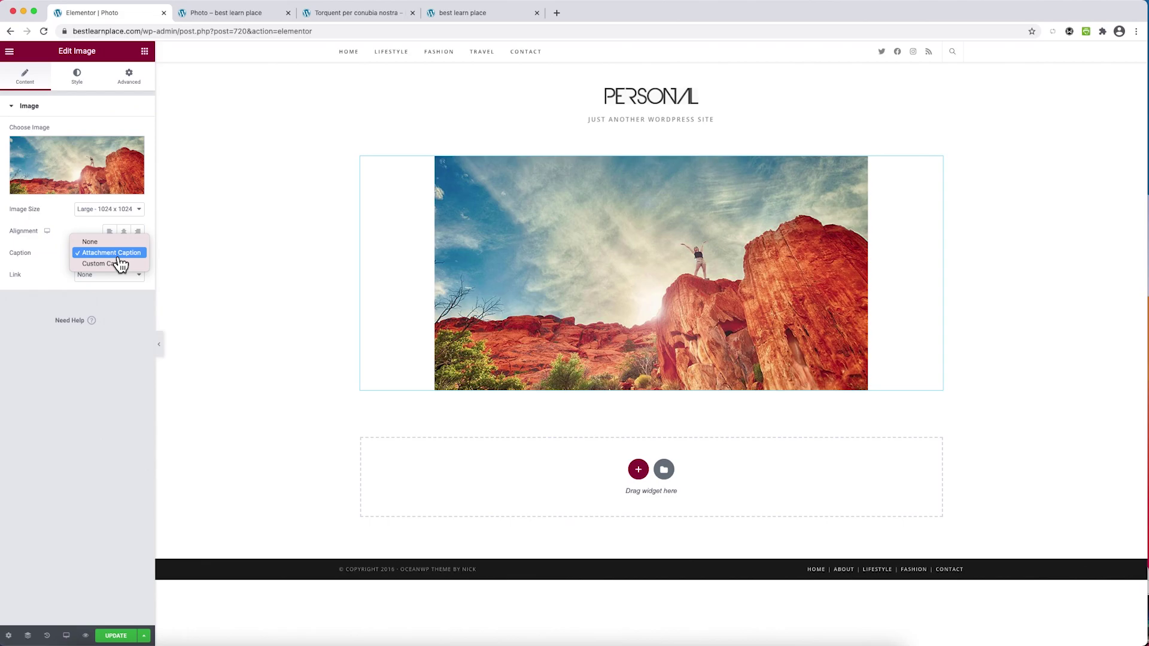
pyautogui.click(119, 258)
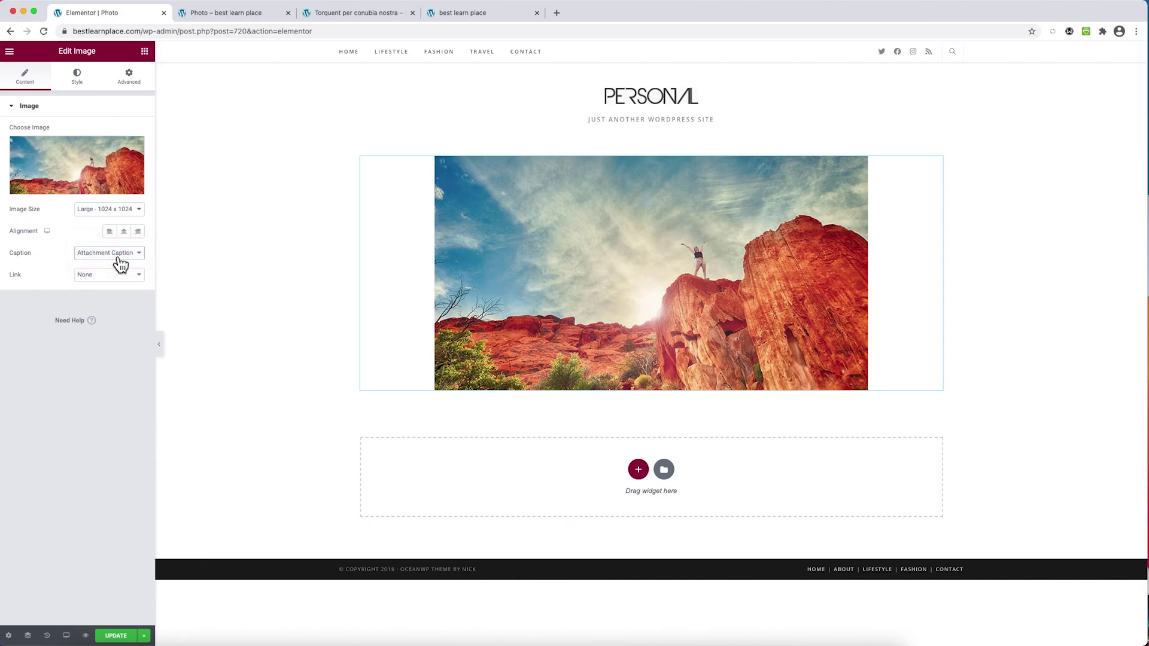
pyautogui.click(142, 286)
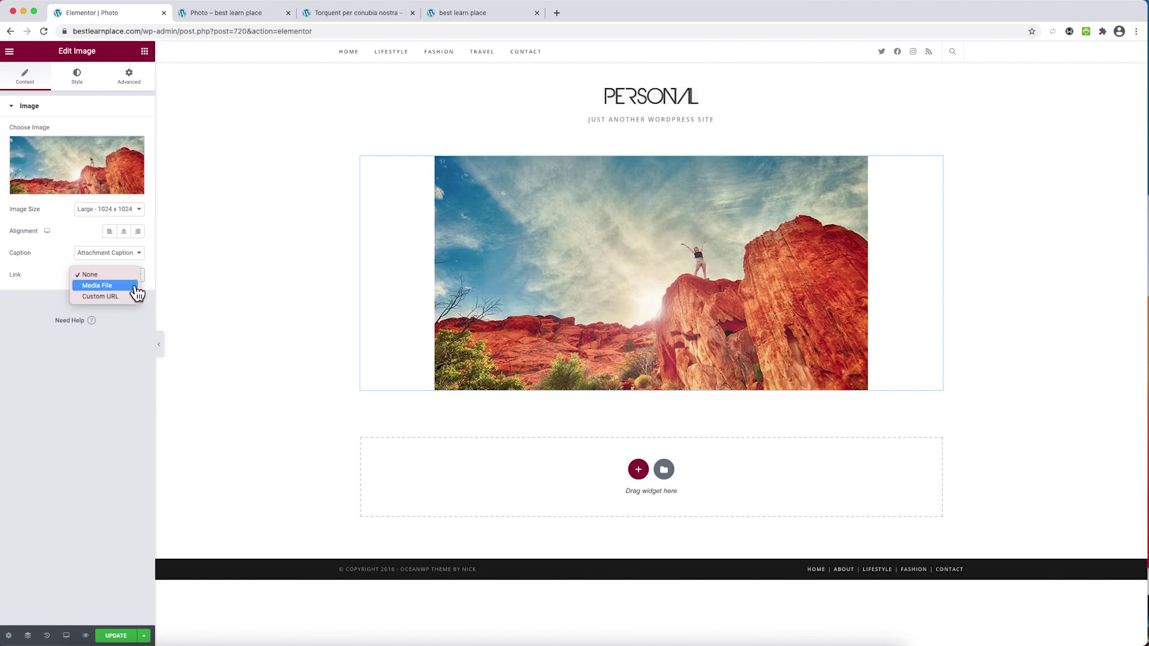
pyautogui.click(134, 287)
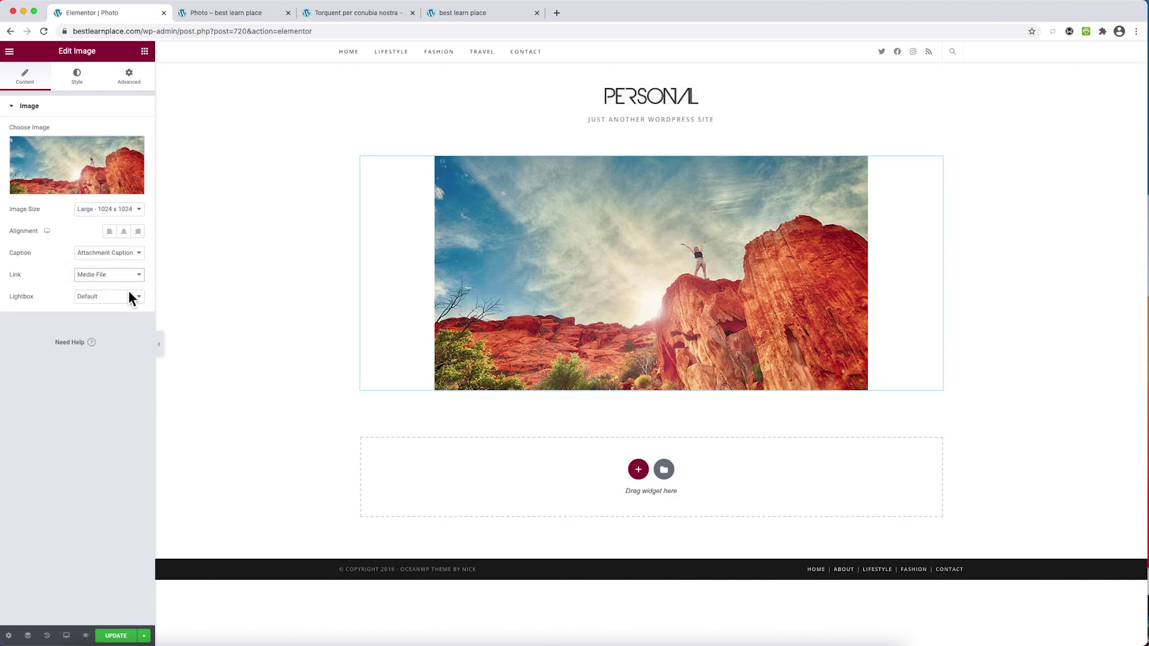
# Update the post, try the image's lightbox on the preview page and return to the Elementor editor
pyautogui.click(120, 637)
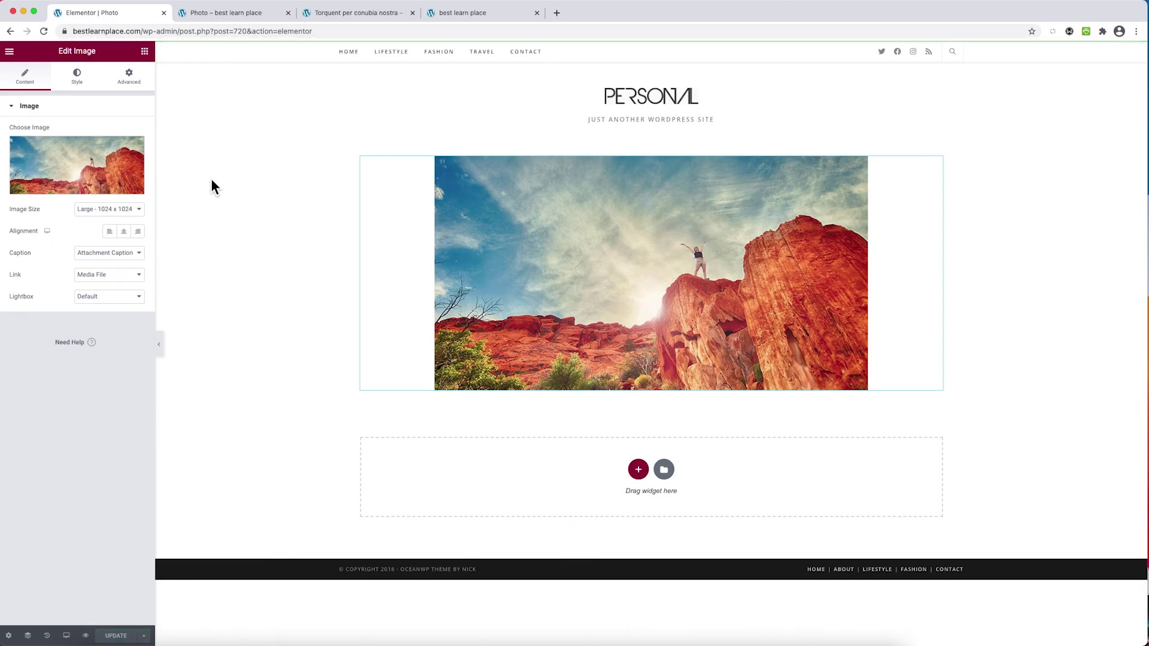
pyautogui.click(90, 638)
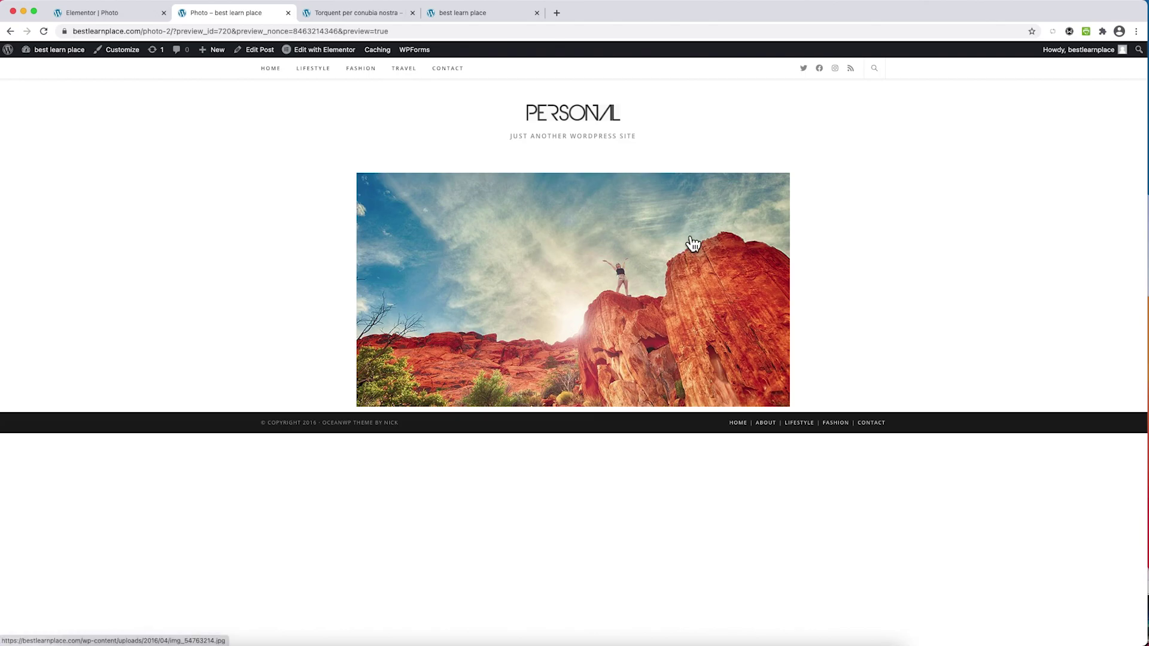
pyautogui.click(627, 295)
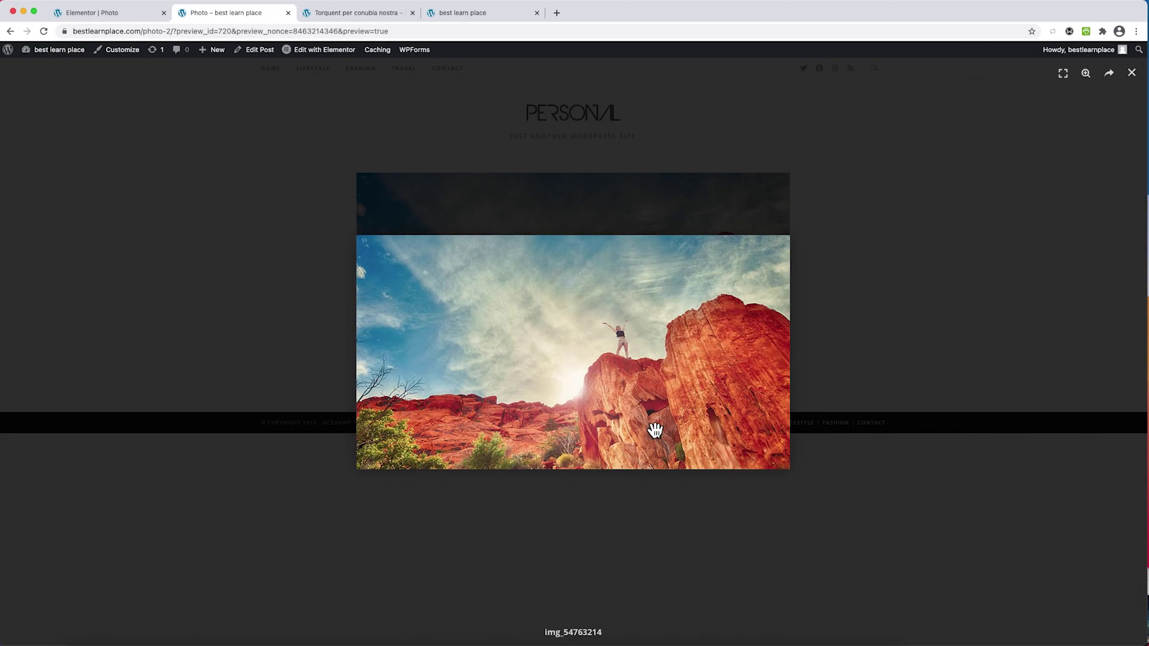
pyautogui.click(1133, 73)
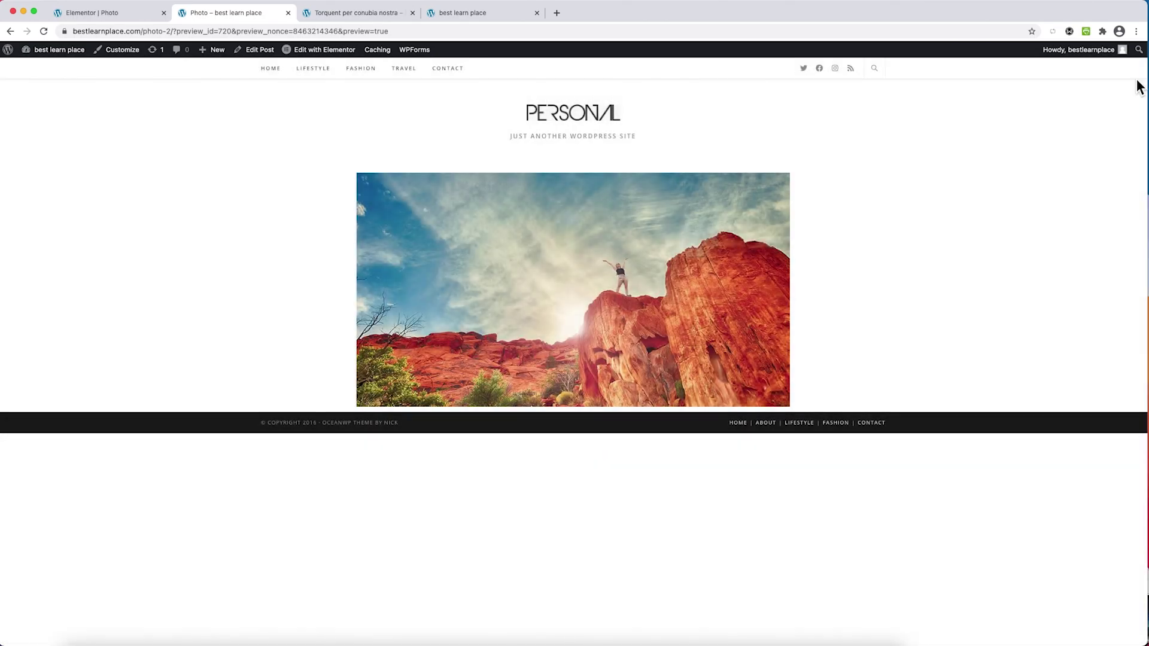
pyautogui.click(137, 18)
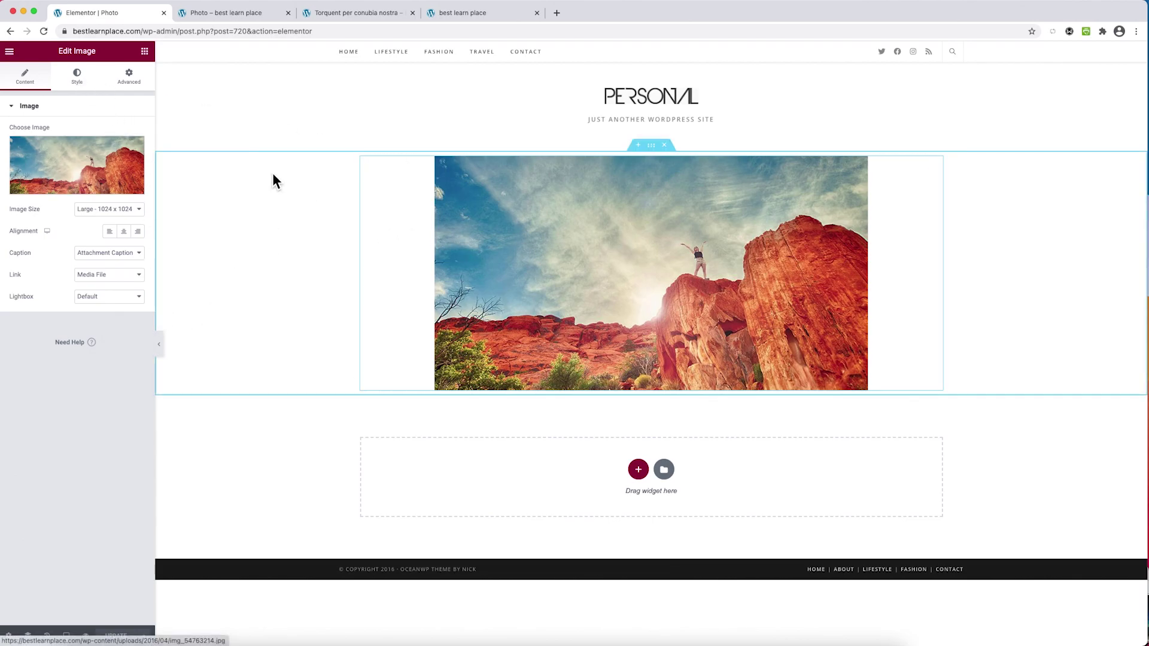
# Try a custom height in the image's style settings and clear the value
pyautogui.click(78, 81)
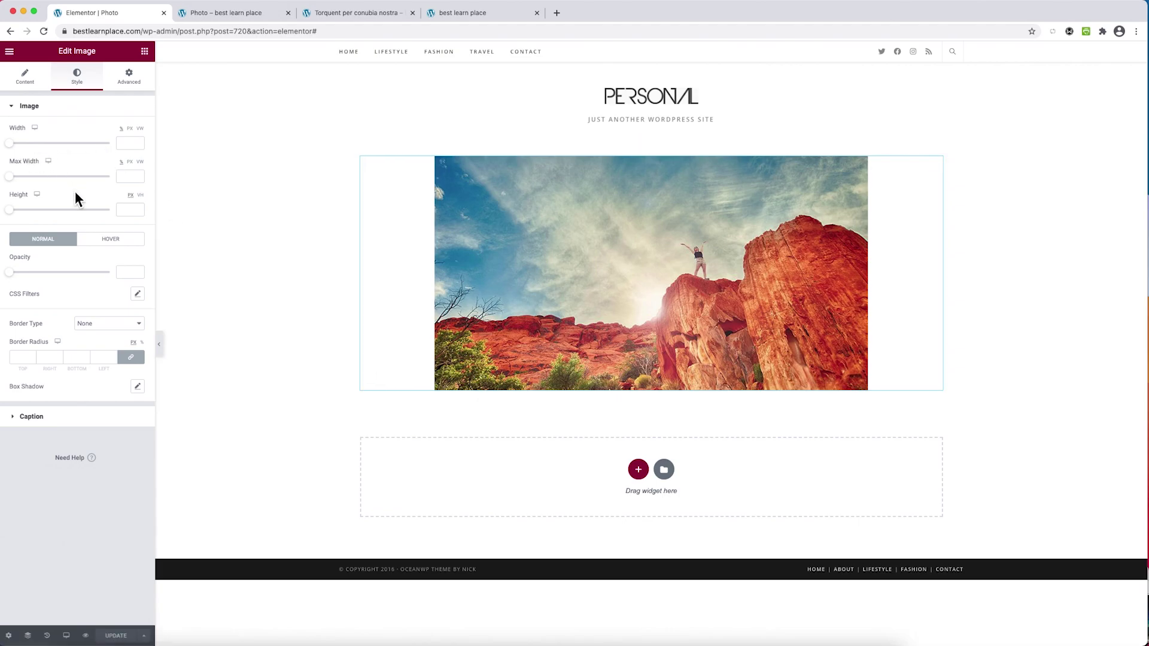
pyautogui.moveTo(19, 147)
pyautogui.mouseDown()
pyautogui.moveTo(60, 150)
pyautogui.moveTo(13, 169)
pyautogui.mouseUp()
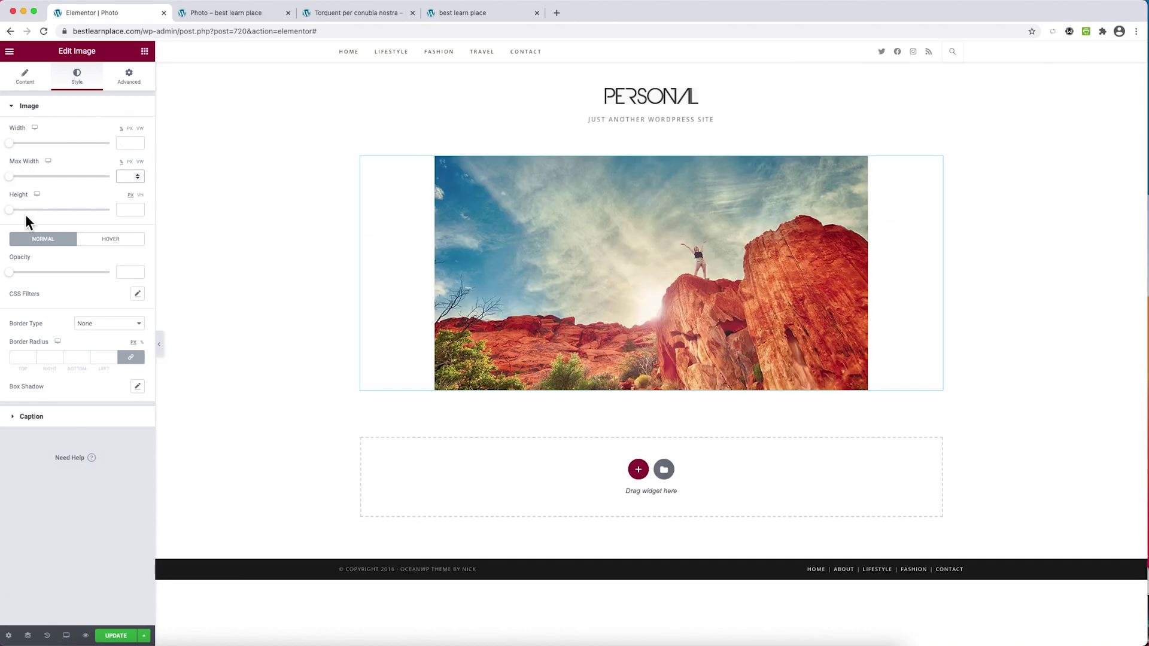
pyautogui.moveTo(25, 215)
pyautogui.mouseDown()
pyautogui.moveTo(70, 218)
pyautogui.moveTo(11, 216)
pyautogui.mouseUp()
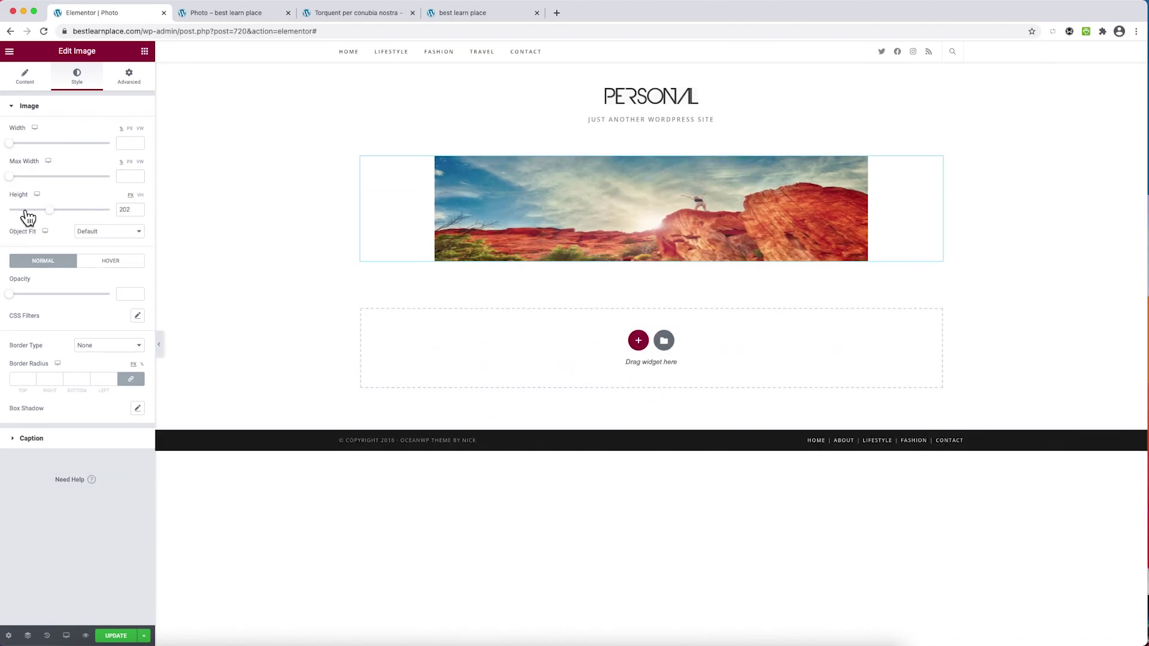
pyautogui.write('0')
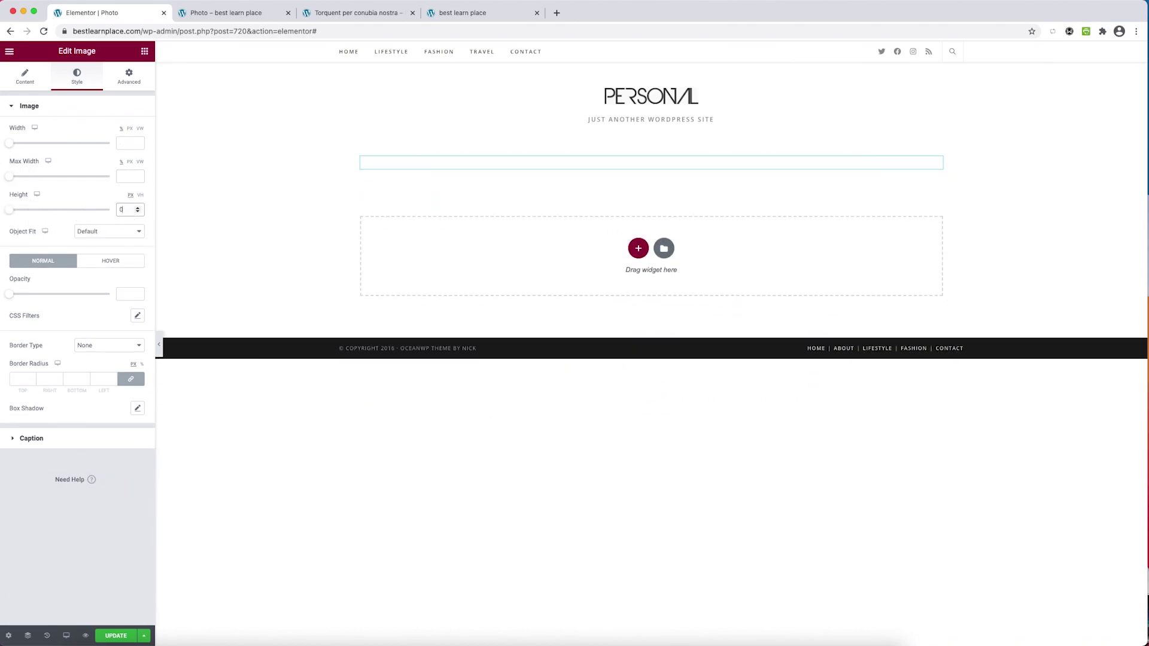
pyautogui.press('BackSpace')
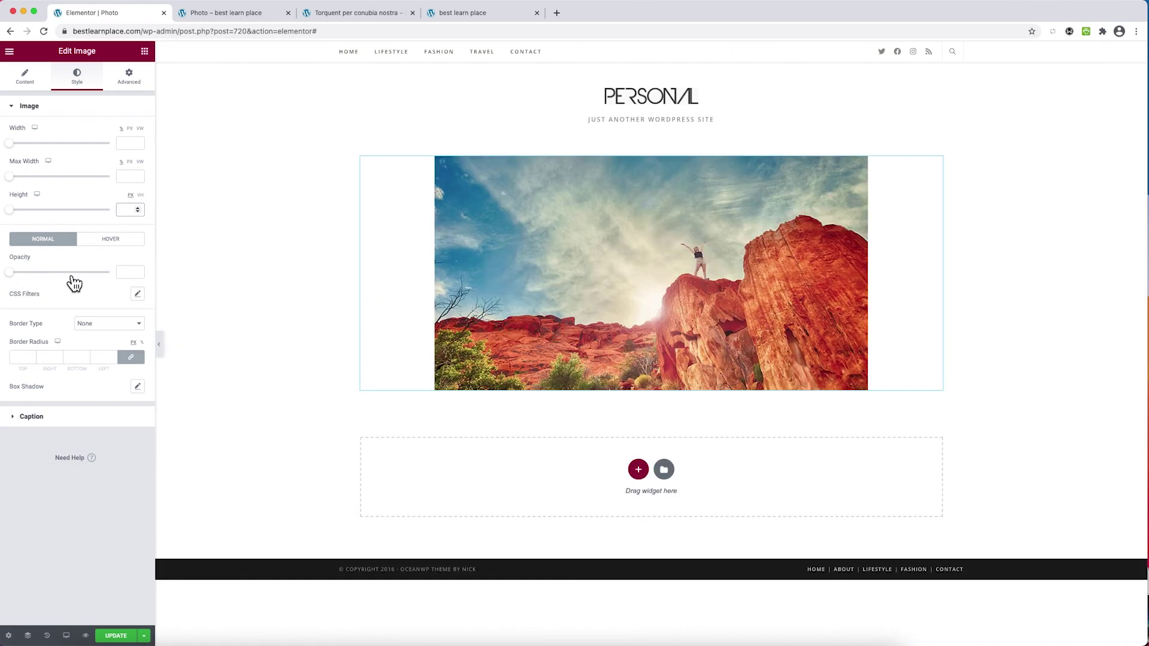
# Give the image a solid border in blue
pyautogui.click(95, 326)
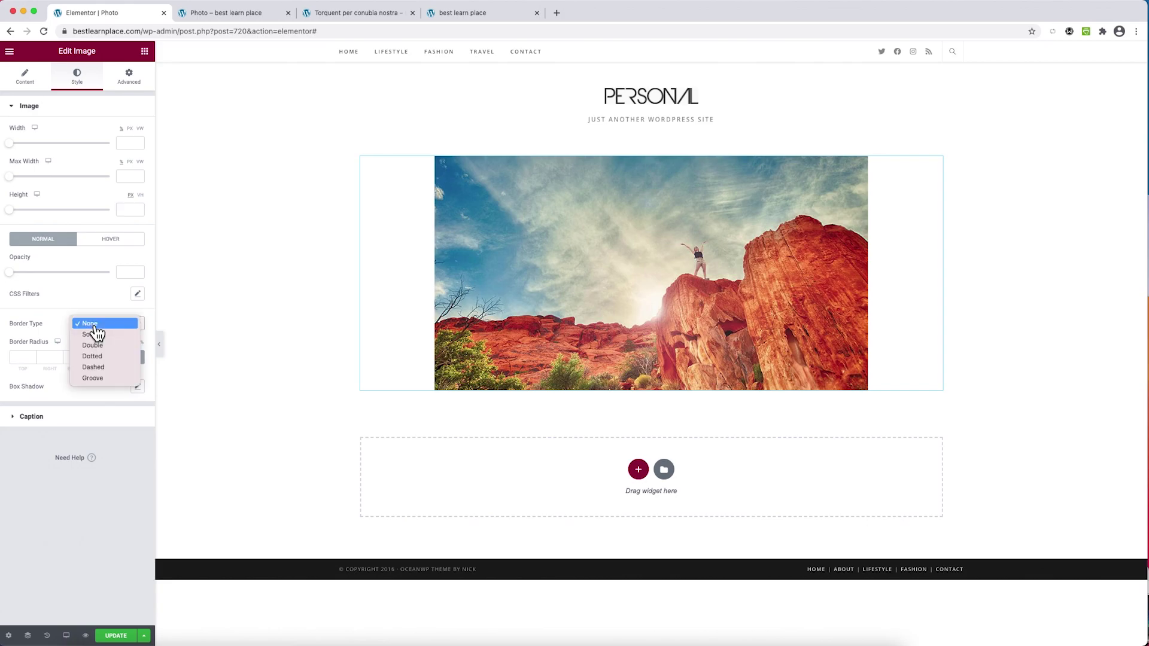
pyautogui.click(94, 337)
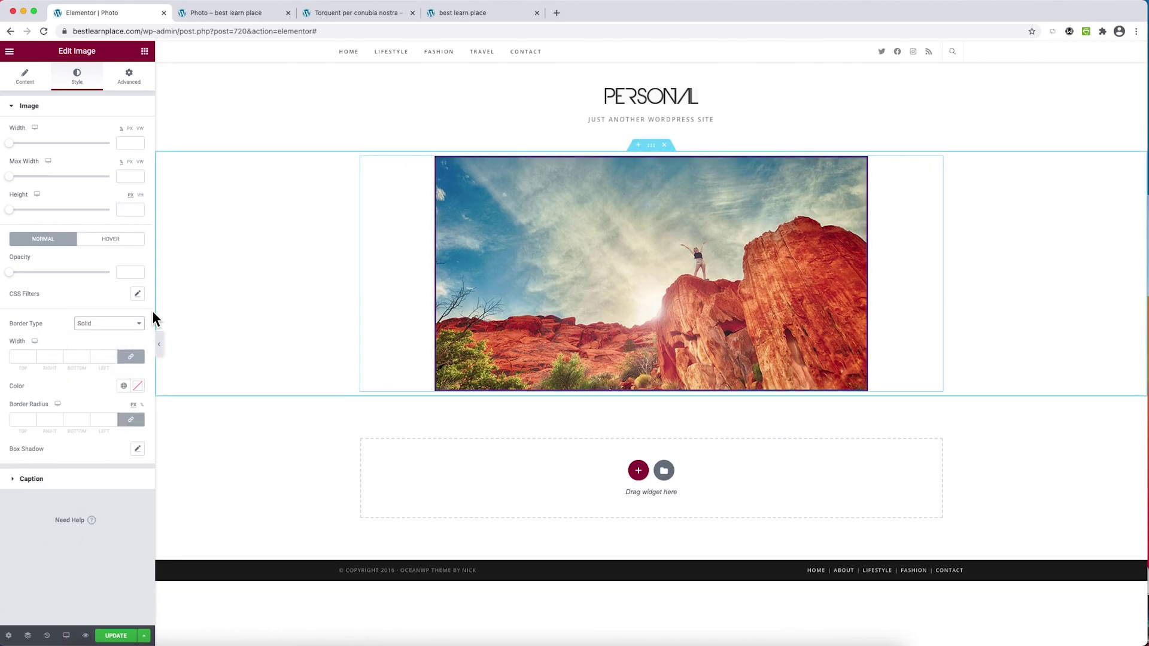
pyautogui.click(138, 386)
pyautogui.click(120, 444)
pyautogui.click(92, 520)
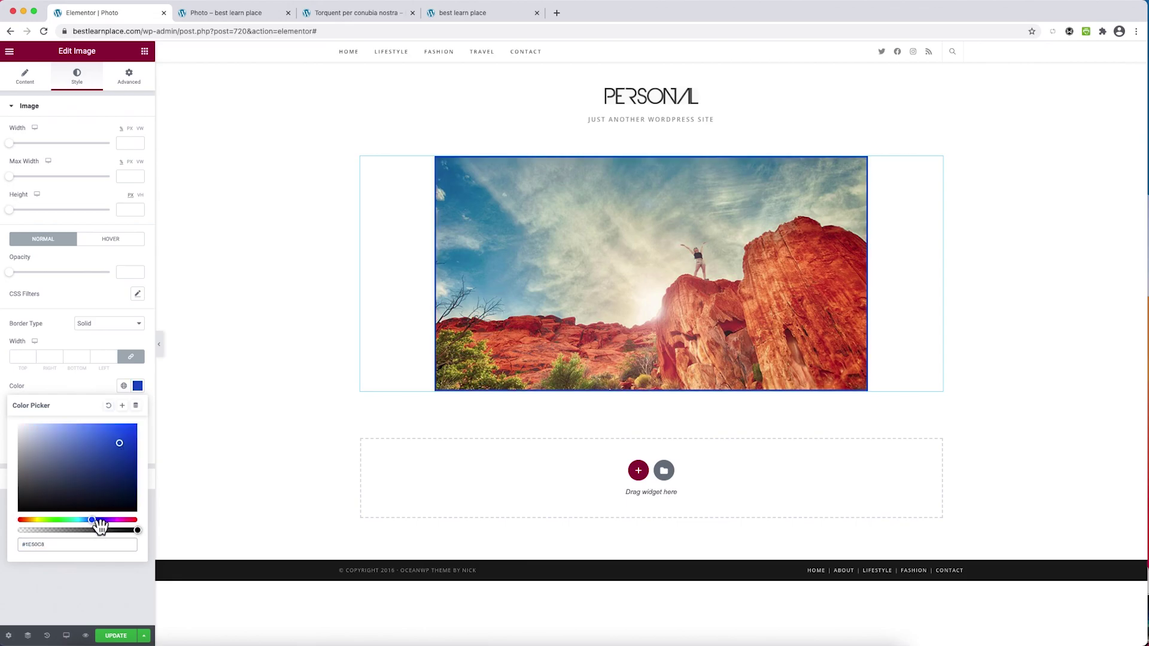
pyautogui.click(108, 370)
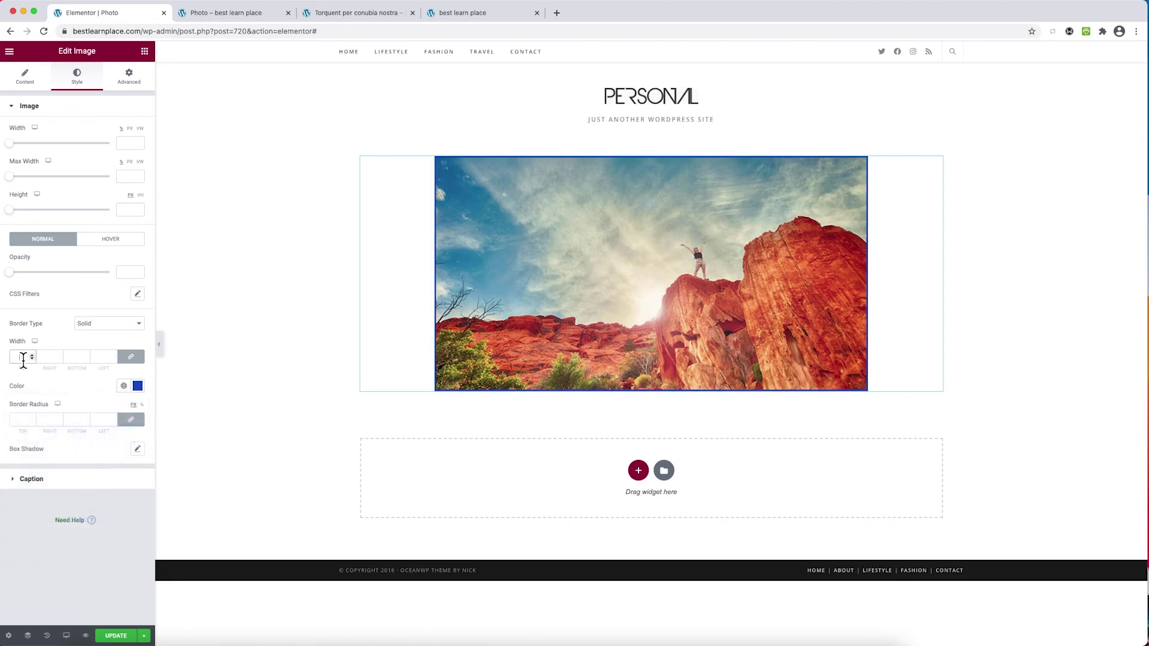
# Try a border width of 55 and replace it with 10 on all four sides
pyautogui.write('55')
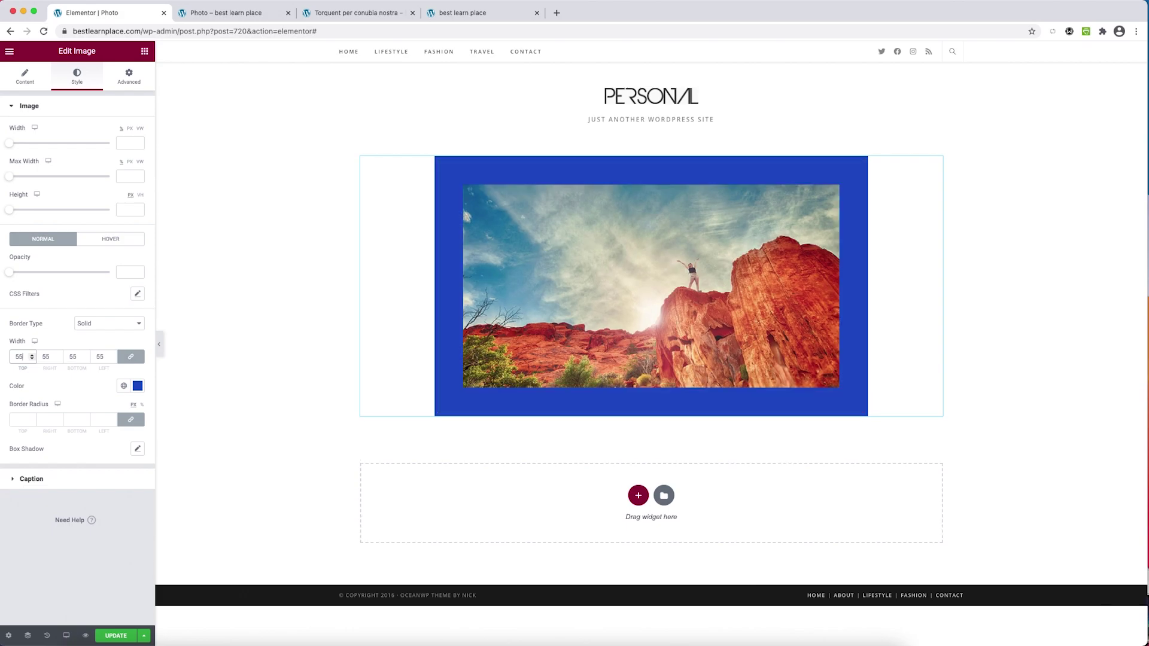
pyautogui.press('BackSpace')
pyautogui.press('BackSpace')
pyautogui.write('10')
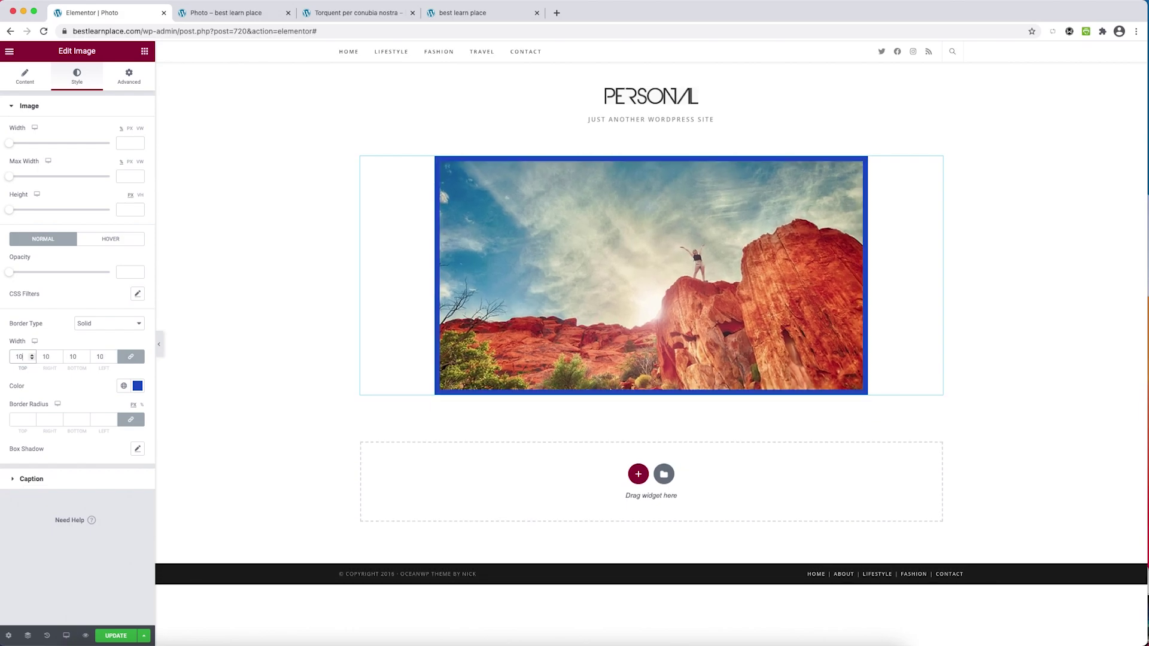
# Unlink the border widths and set the left, bottom and right sides to 0, keeping only the top border
pyautogui.click(133, 359)
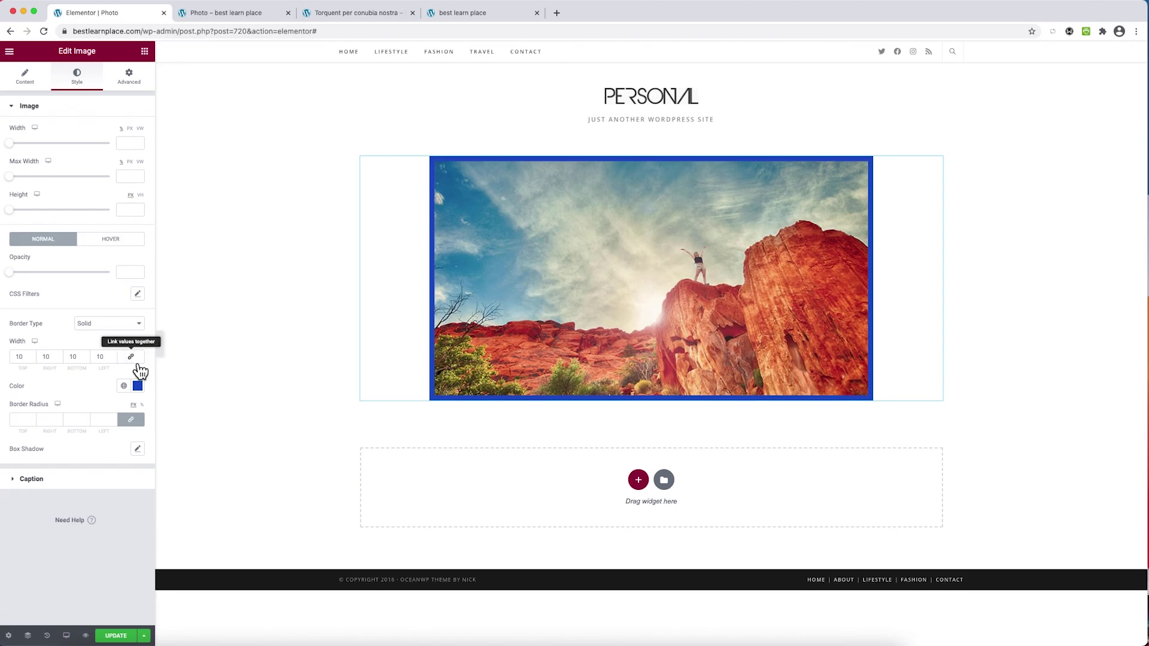
pyautogui.write('0')
pyautogui.doubleClick(72, 358)
pyautogui.write('0')
pyautogui.doubleClick(46, 357)
pyautogui.write('0')
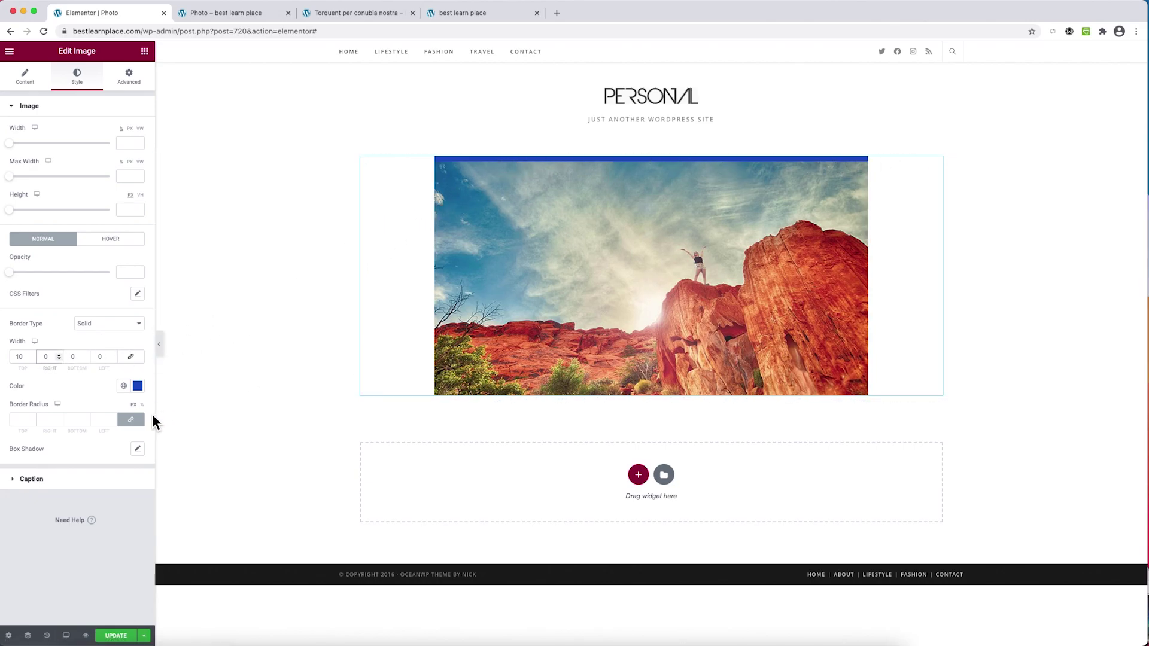
# Set the image's border radius to 15 on all corners and update the post
pyautogui.click(104, 426)
pyautogui.click(25, 426)
pyautogui.write('15')
pyautogui.click(131, 638)
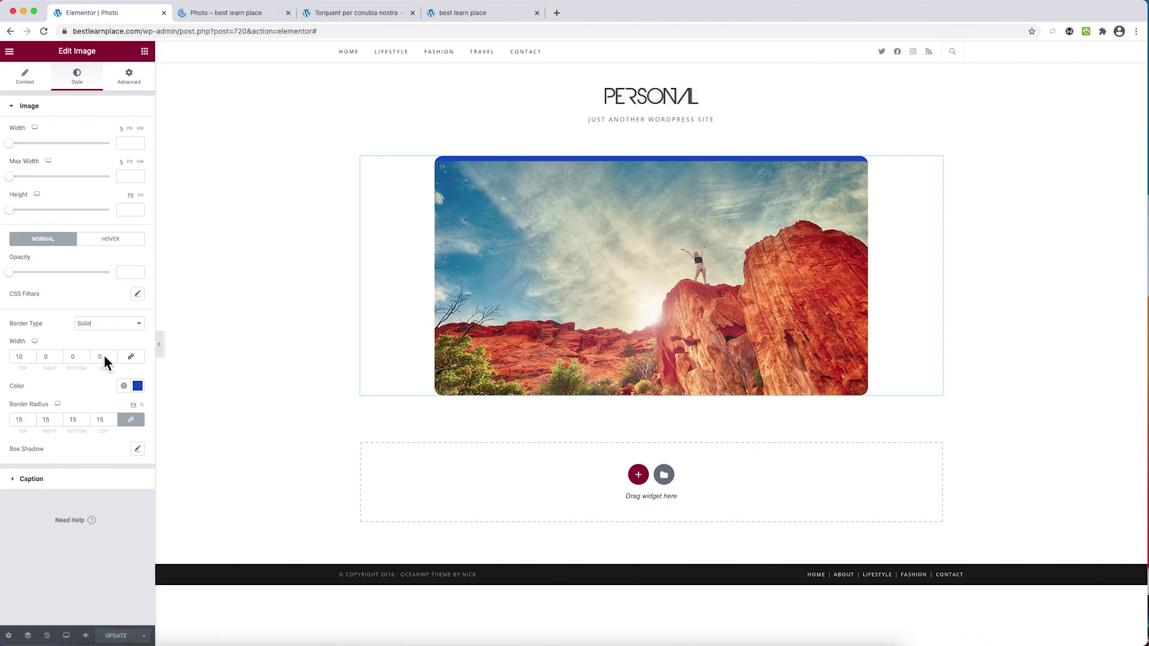
# Set the image's hover opacity to 0.79, save the change and check the hover effect on the reloaded preview page
pyautogui.click(112, 240)
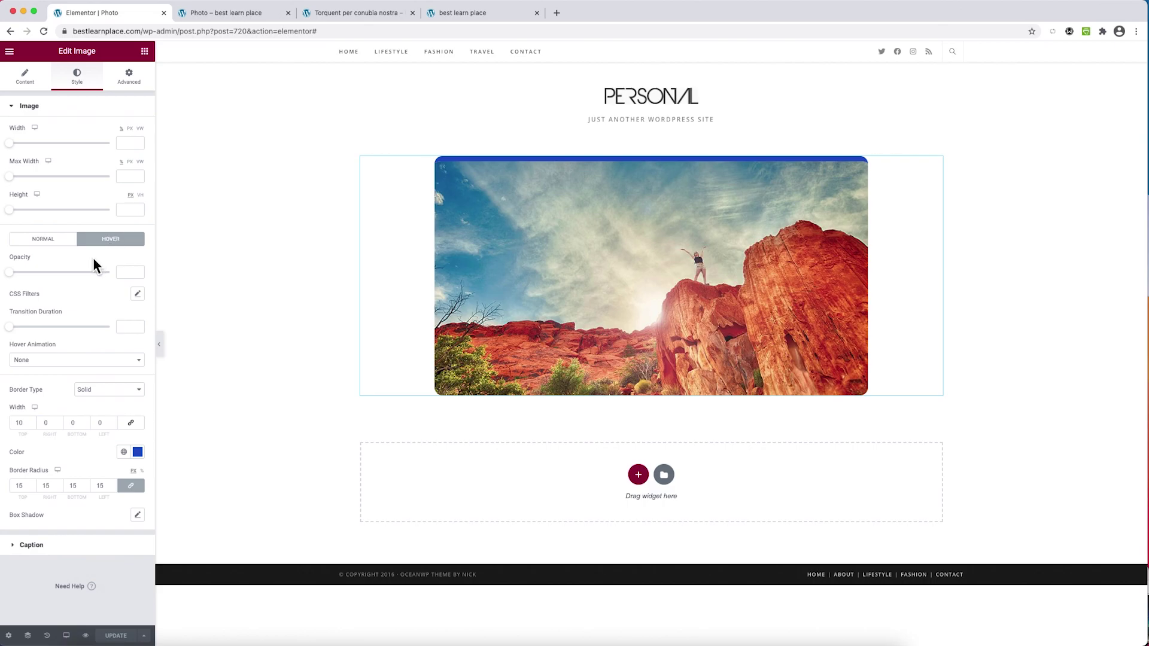
pyautogui.moveTo(10, 272); pyautogui.dragTo(100, 281)
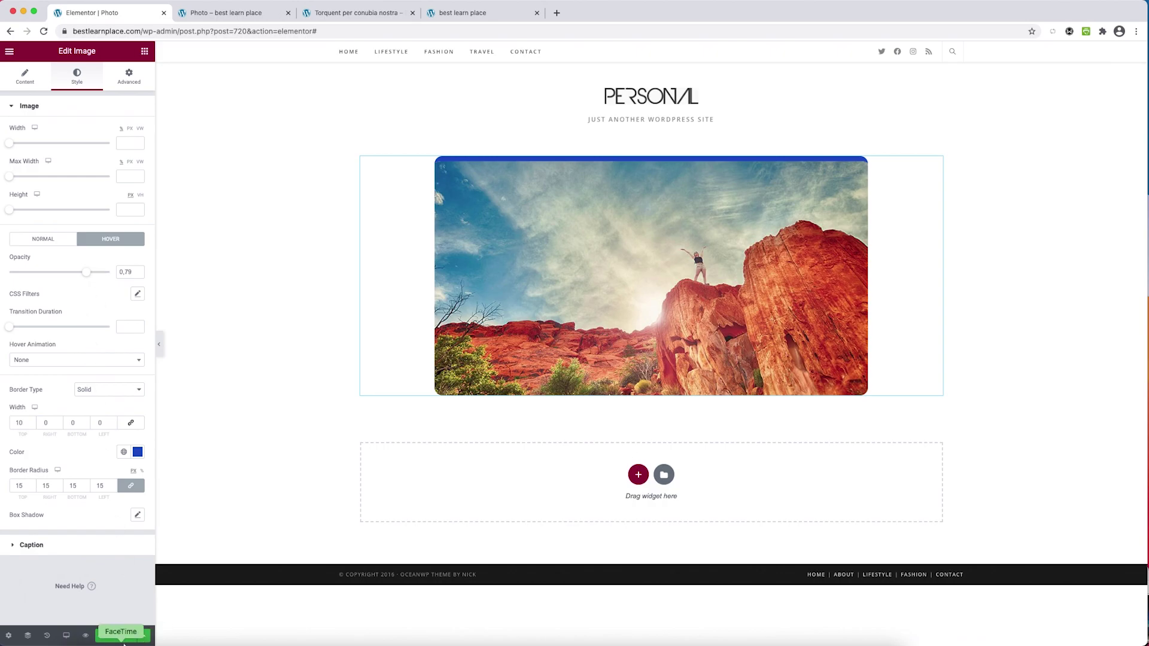
pyautogui.hotkey('ctrl', 'Tab')
pyautogui.click(237, 32)
pyautogui.press('Return')
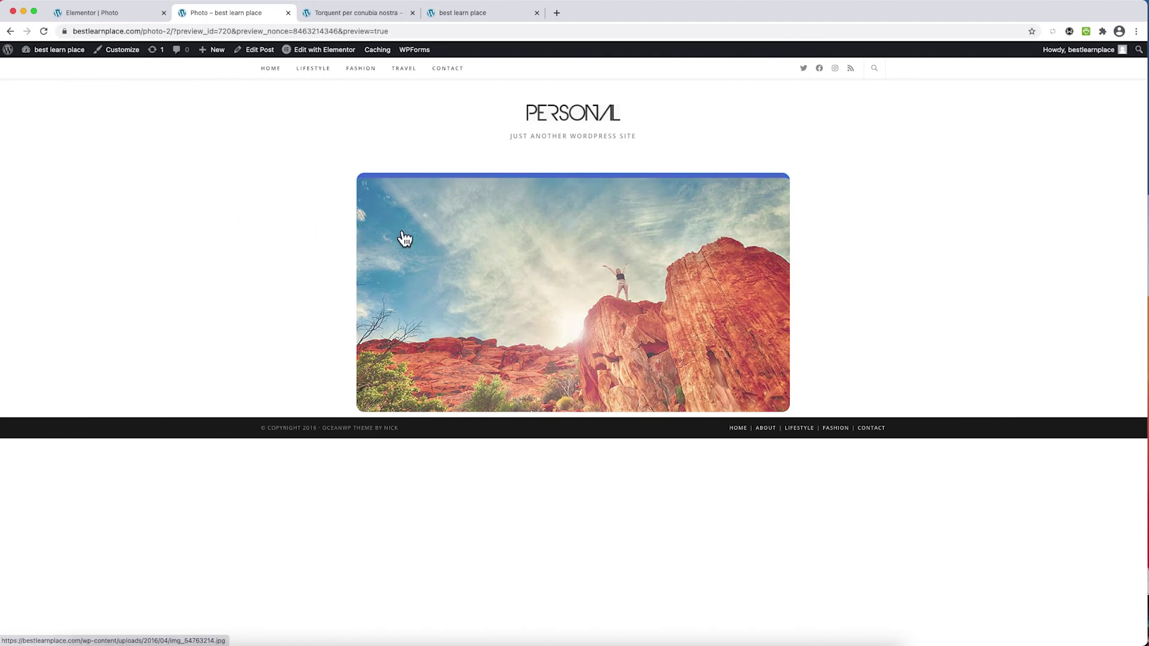
pyautogui.click(119, 13)
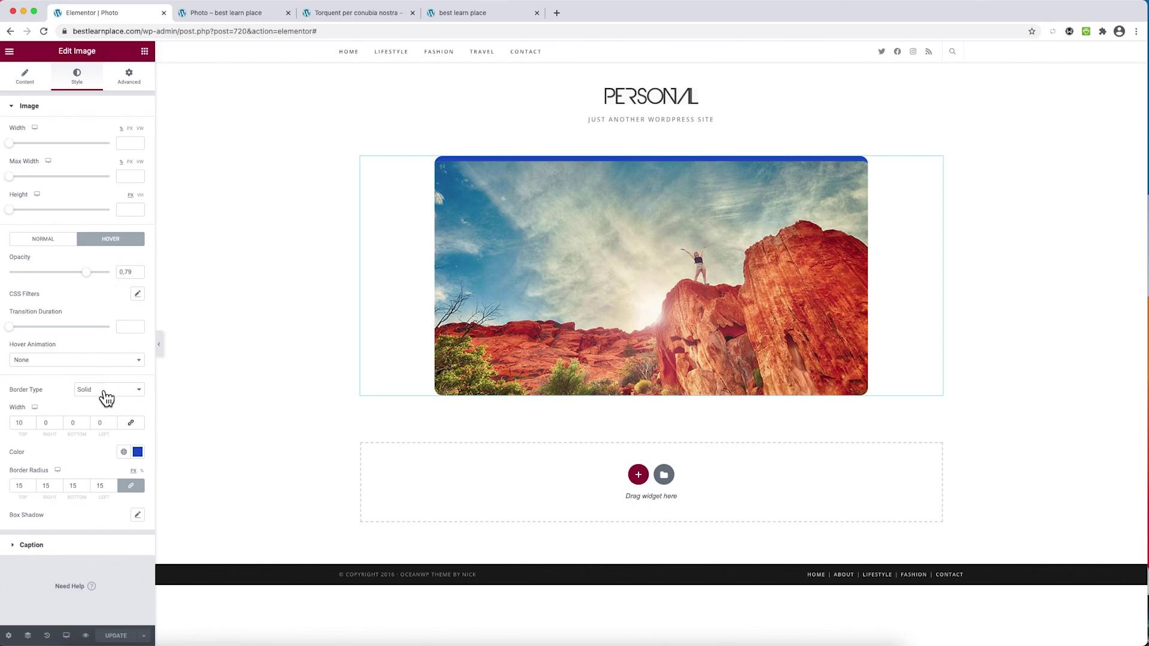
# Set the image's hover animation to Grow, update the post and check the animation in the preview
pyautogui.click(116, 361)
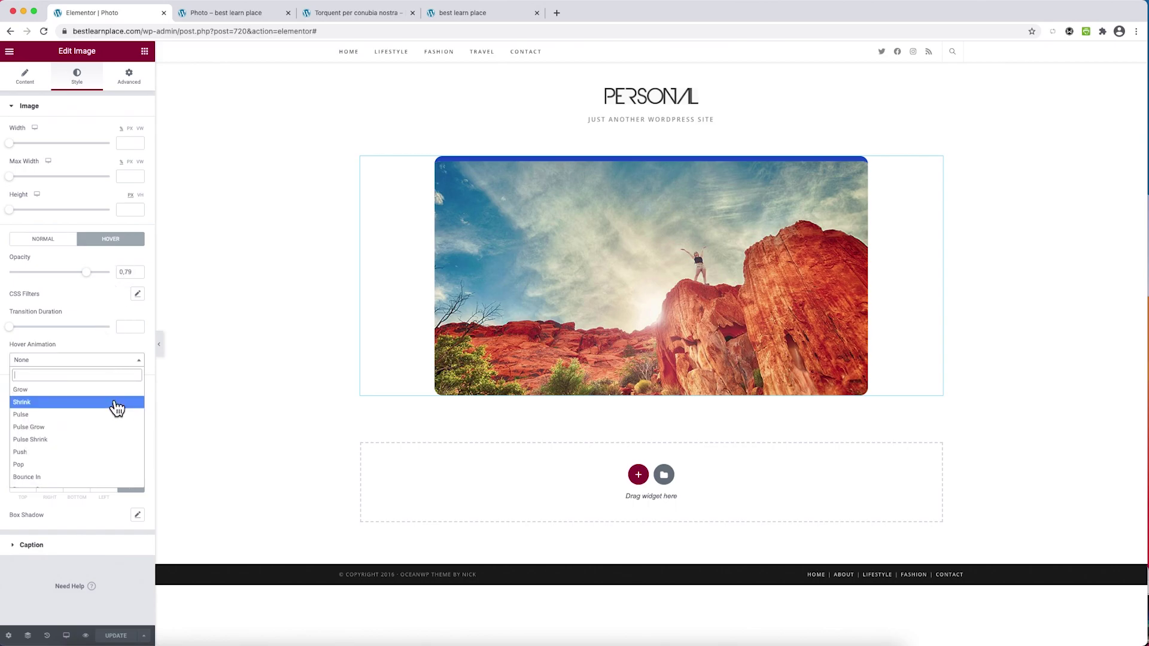
pyautogui.press('Up')
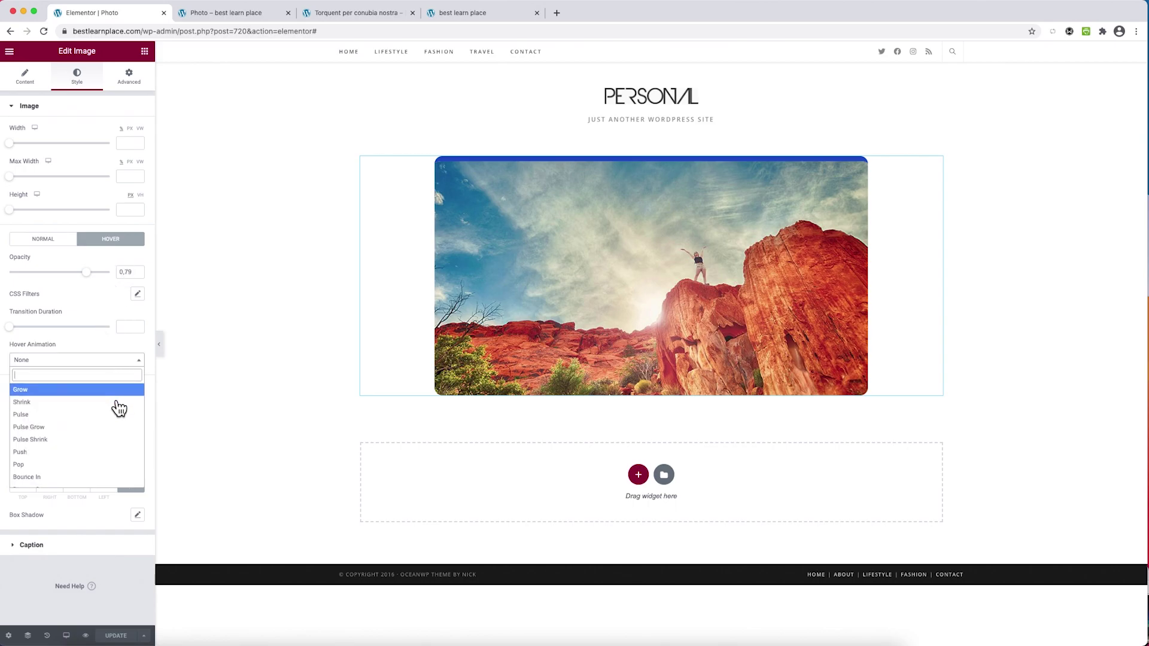
pyautogui.press('Return')
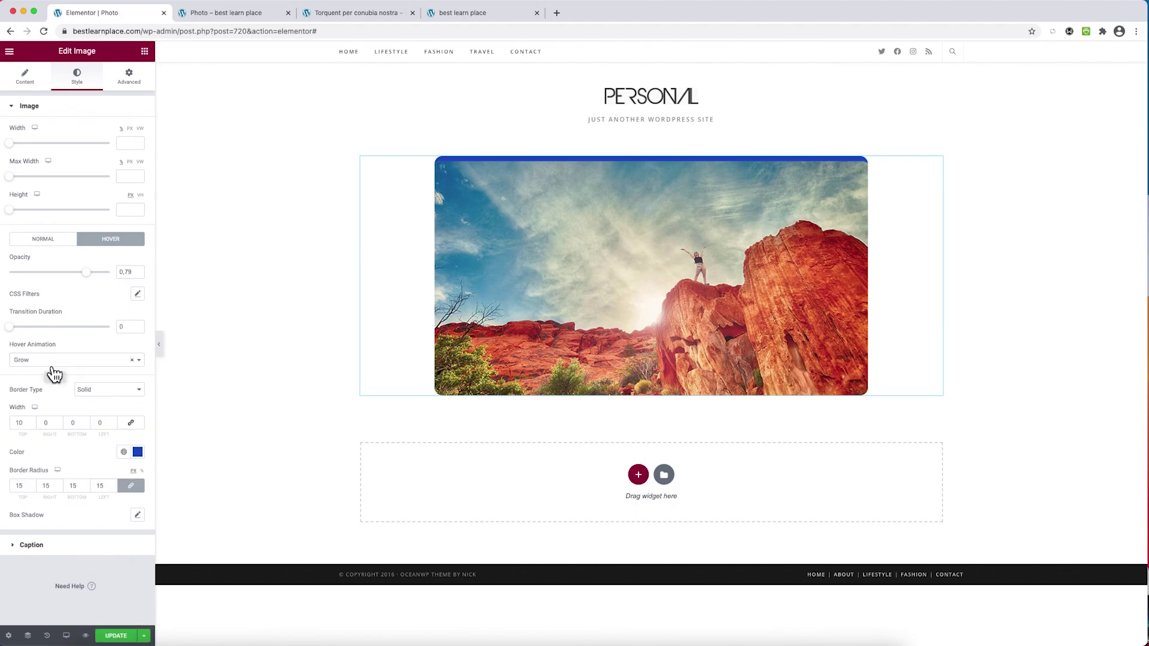
pyautogui.click(114, 636)
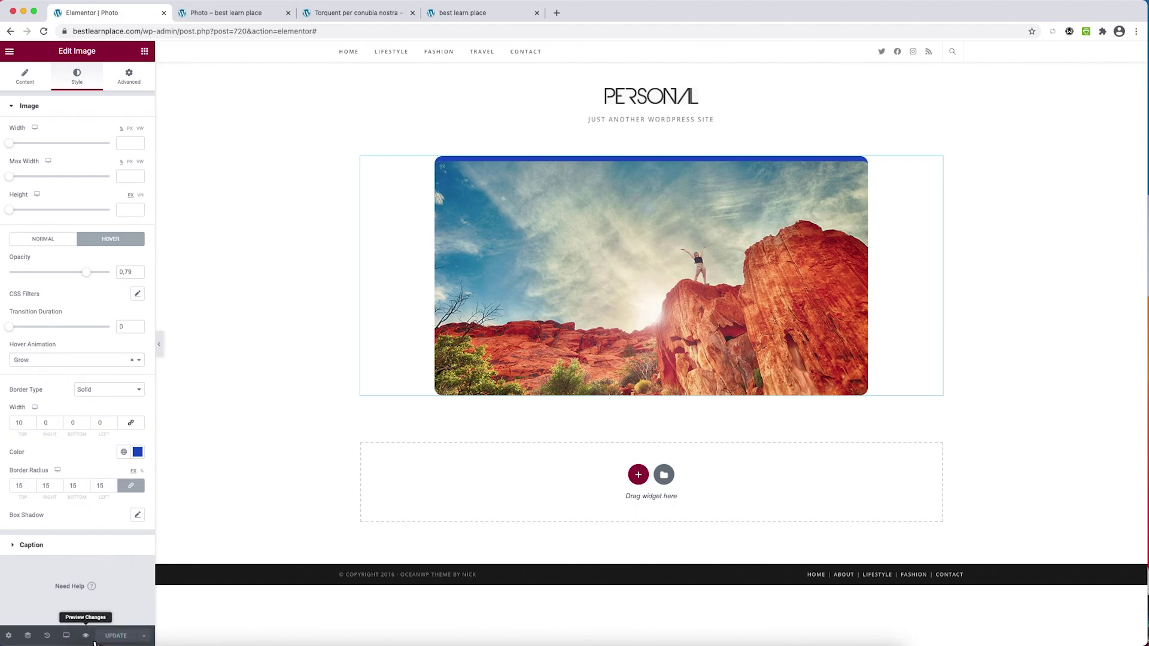
pyautogui.click(94, 641)
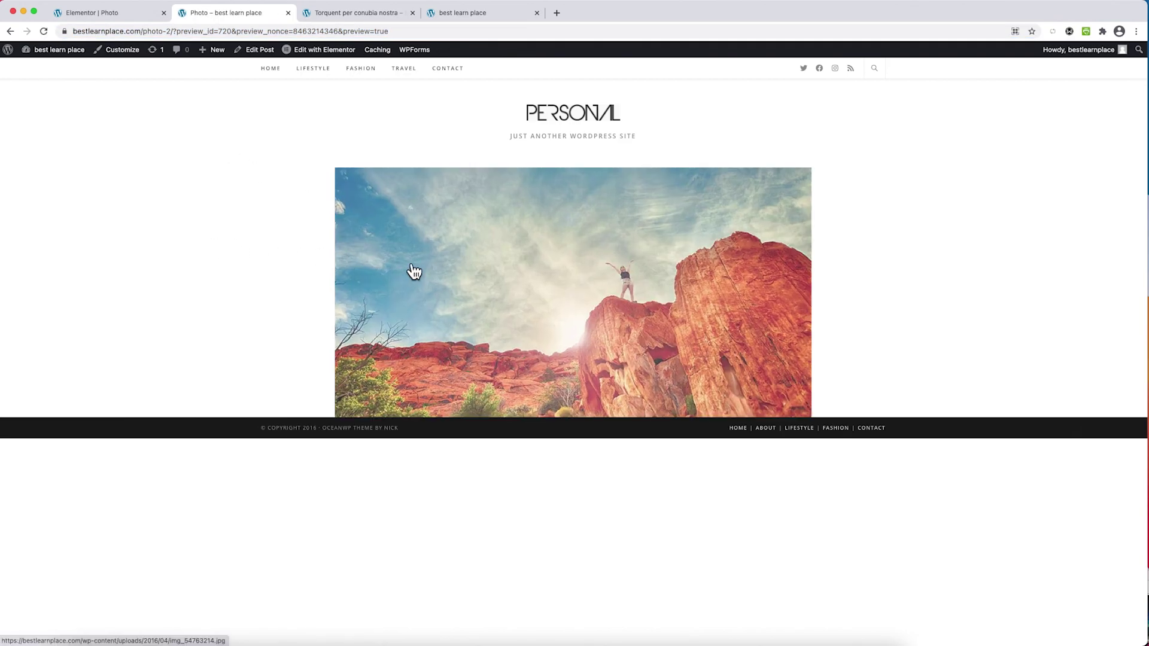
pyautogui.click(128, 12)
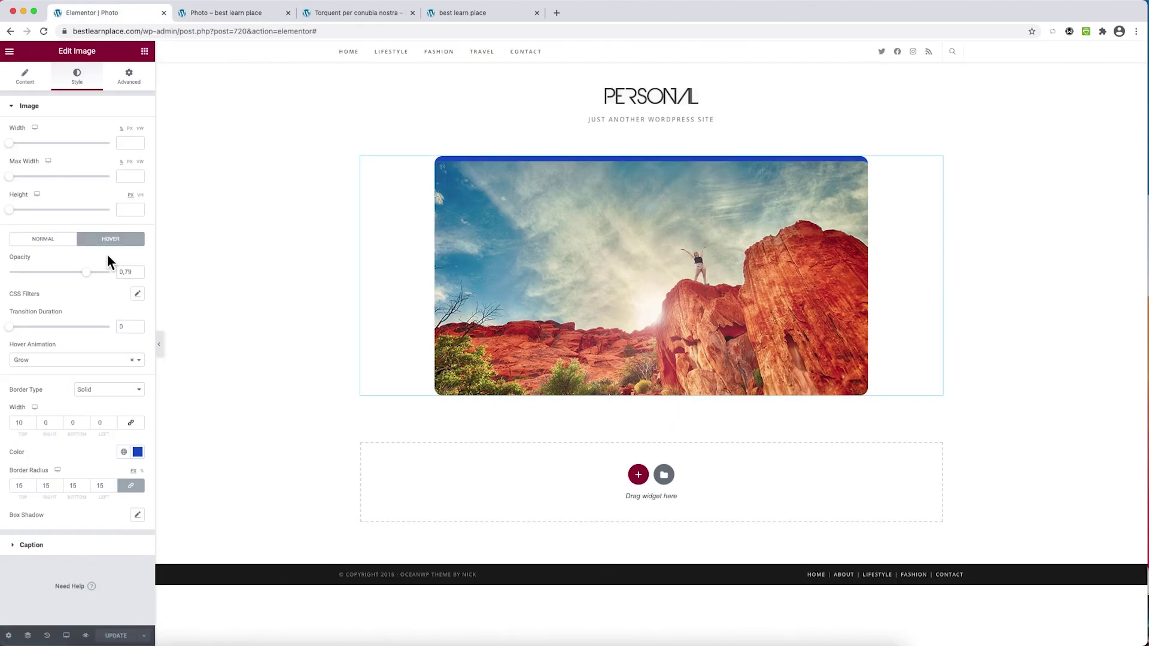
# Set the image's entrance animation to Fade In Right, update the post and check the animation on the preview page
pyautogui.click(137, 83)
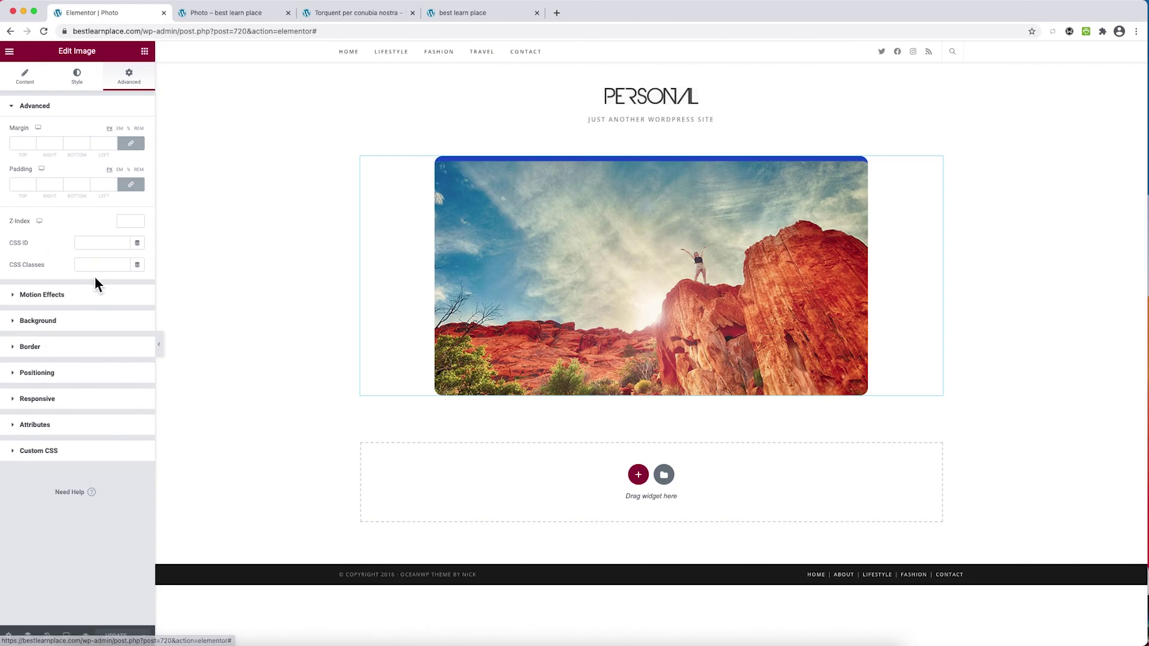
pyautogui.click(101, 299)
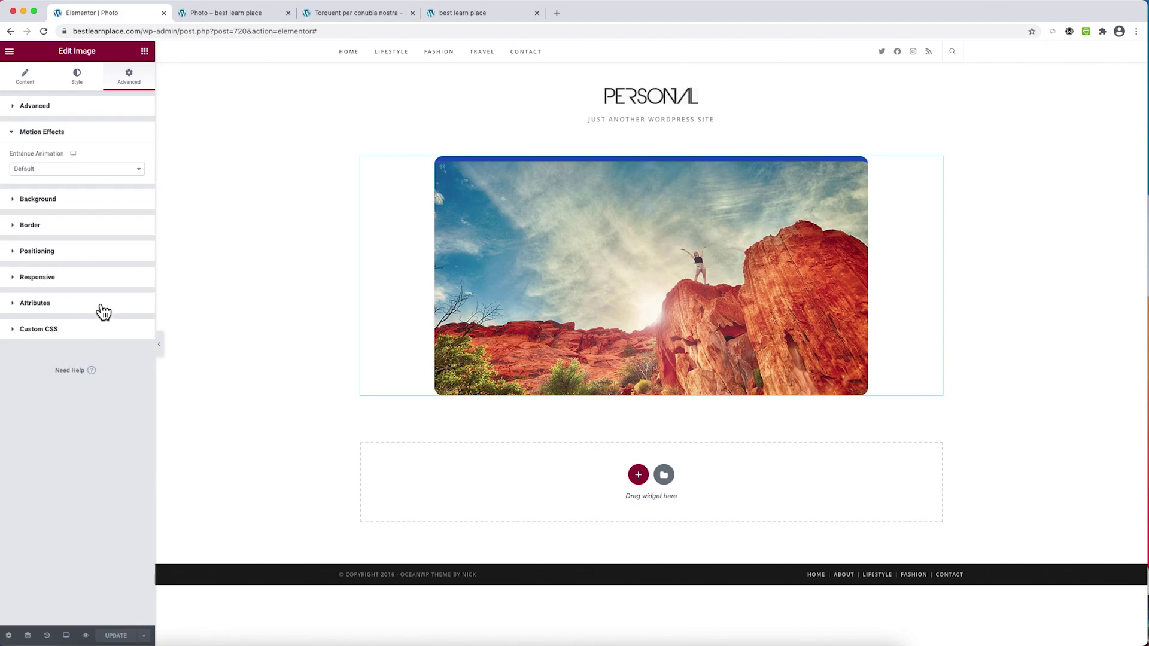
pyautogui.click(90, 171)
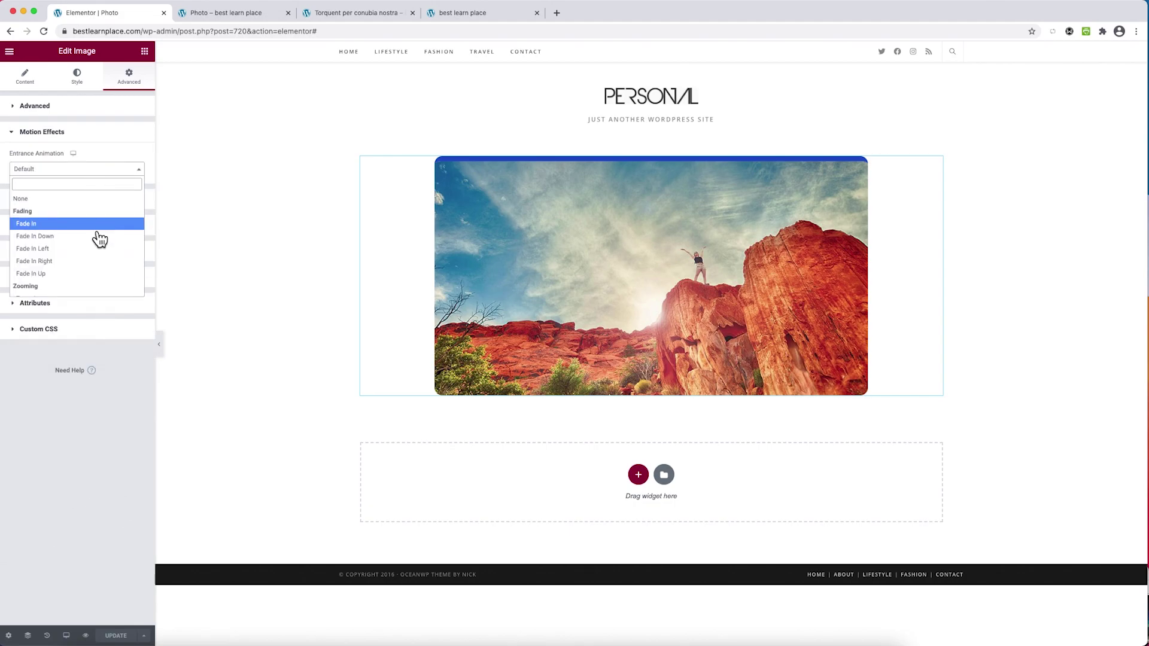
pyautogui.click(89, 262)
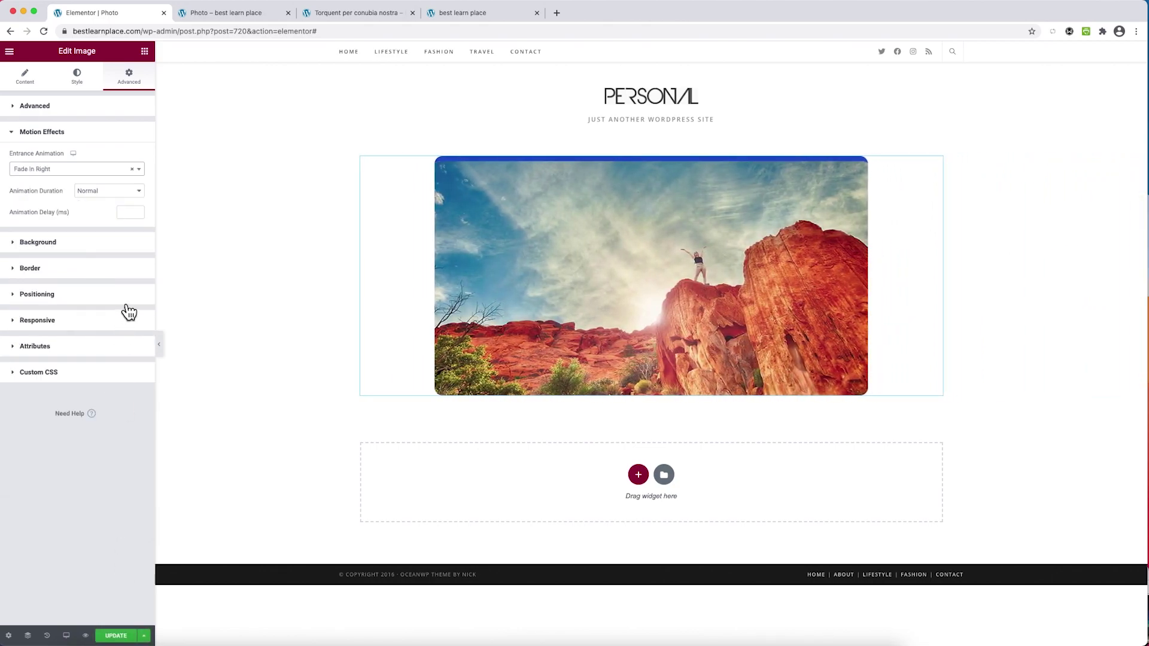
pyautogui.click(117, 635)
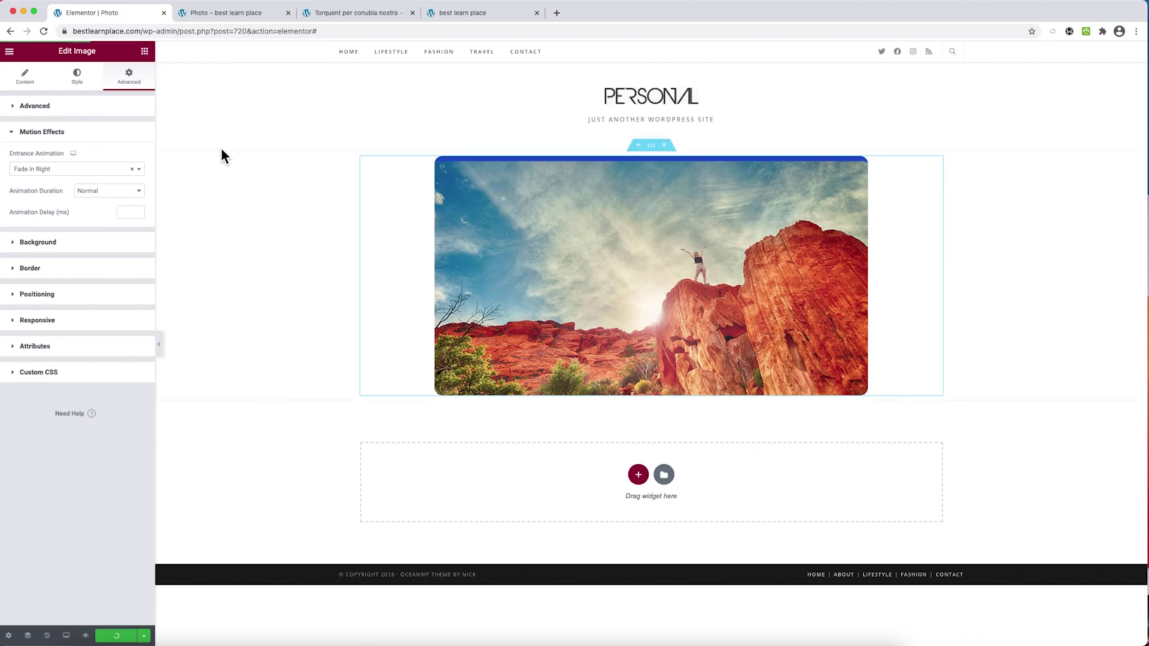
pyautogui.click(86, 635)
pyautogui.click(243, 20)
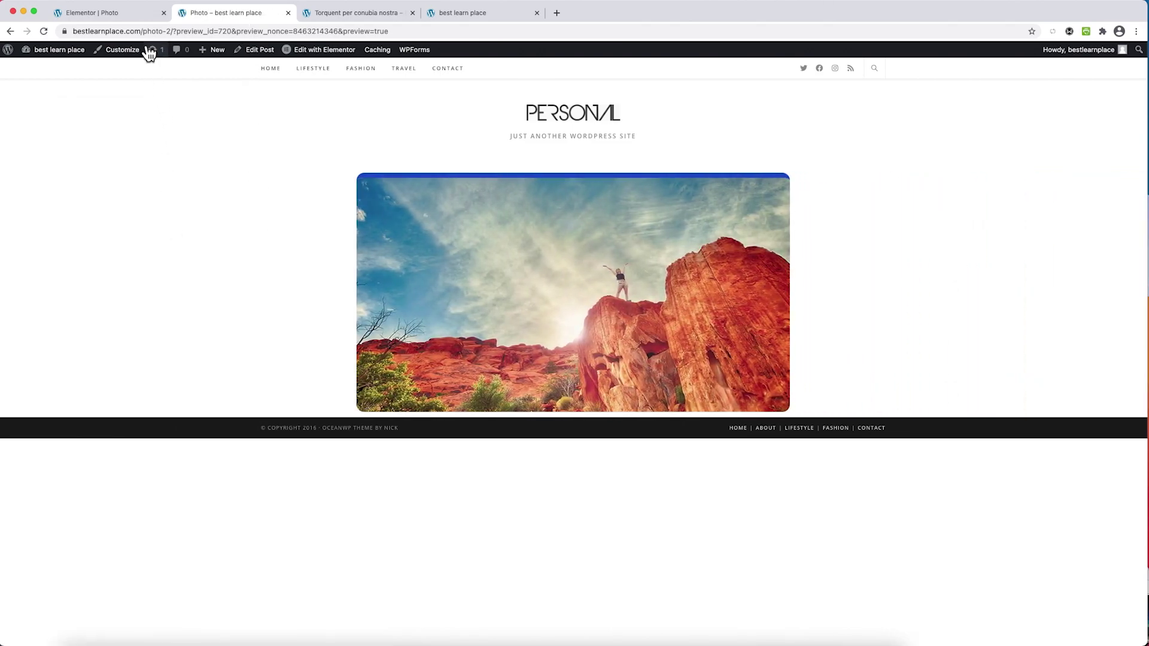
pyautogui.click(131, 15)
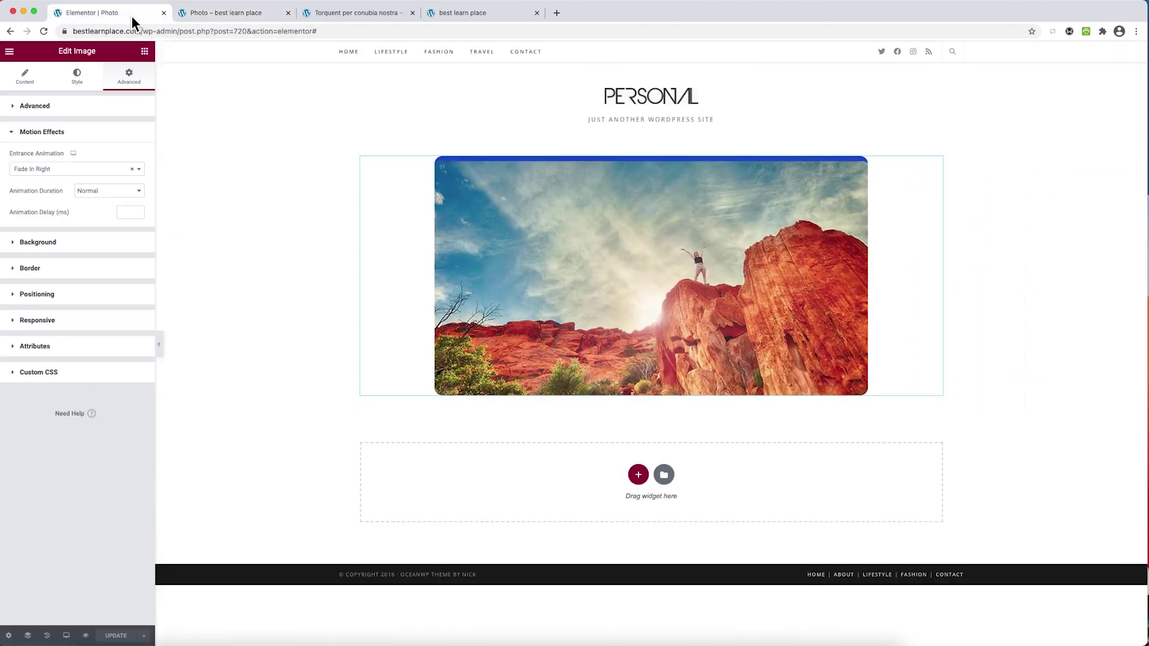
# Add a solid border around the image widget's outer box and increase its linked width on all sides
pyautogui.click(108, 252)
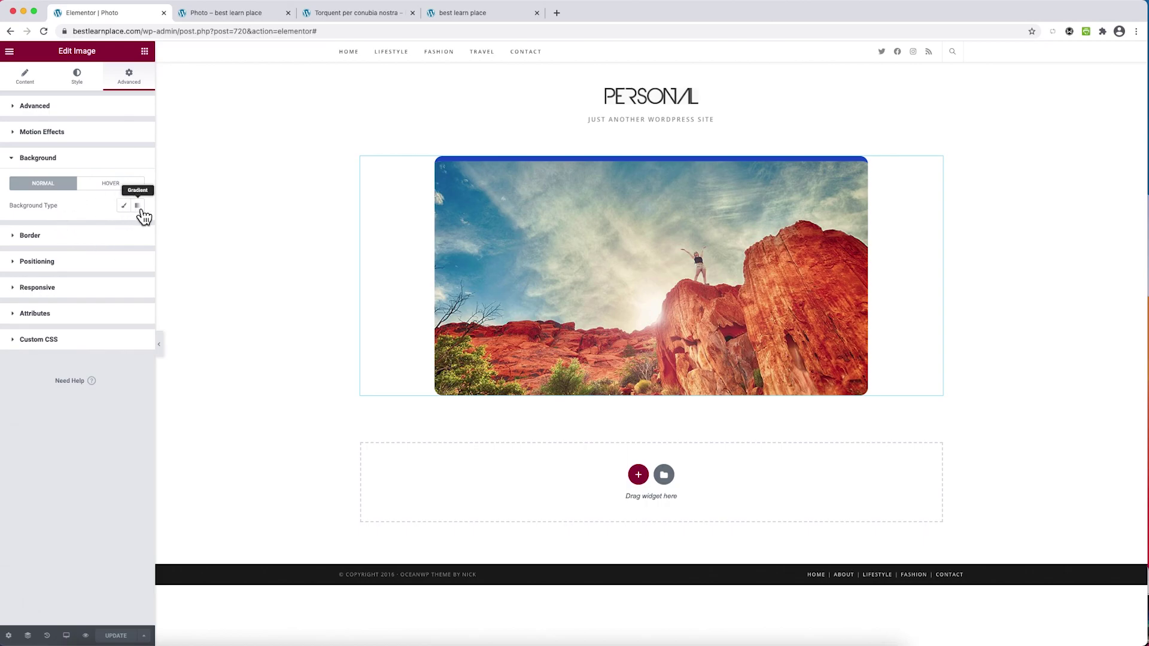
pyautogui.click(84, 243)
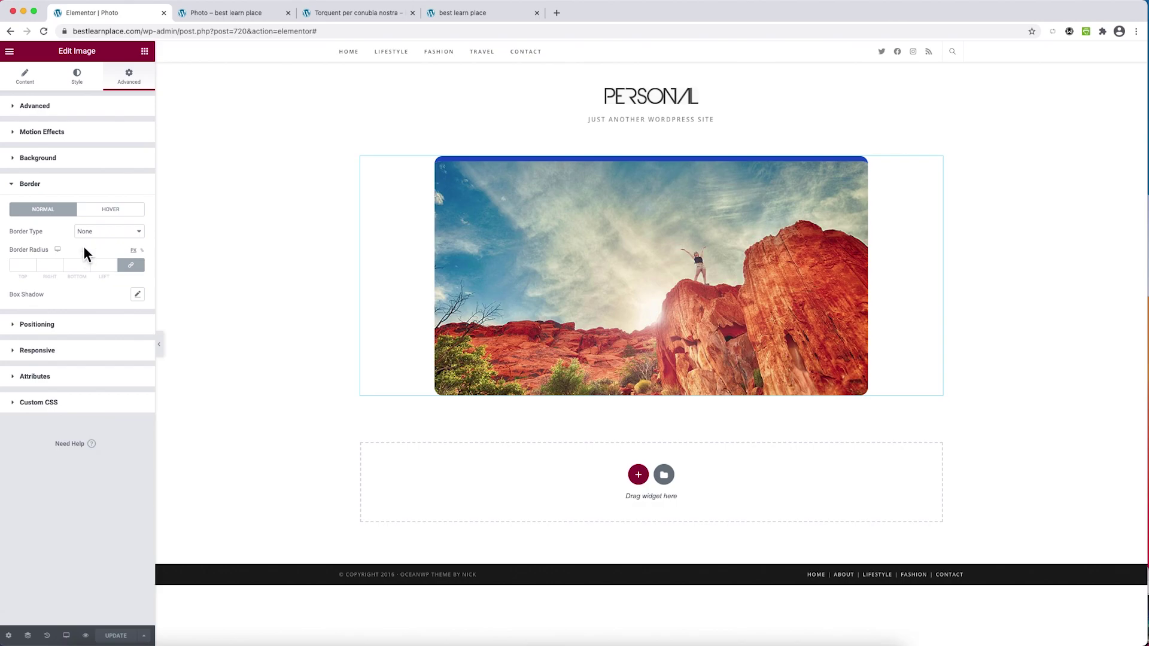
pyautogui.click(113, 264)
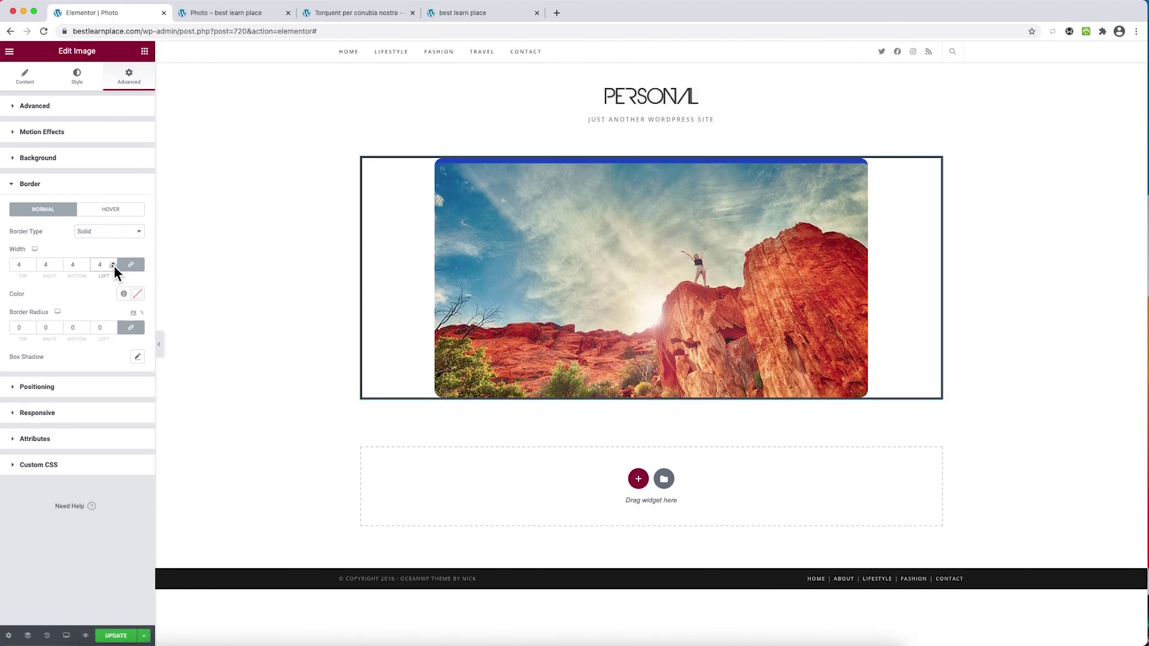
pyautogui.click(112, 262)
pyautogui.click(113, 263)
pyautogui.click(90, 184)
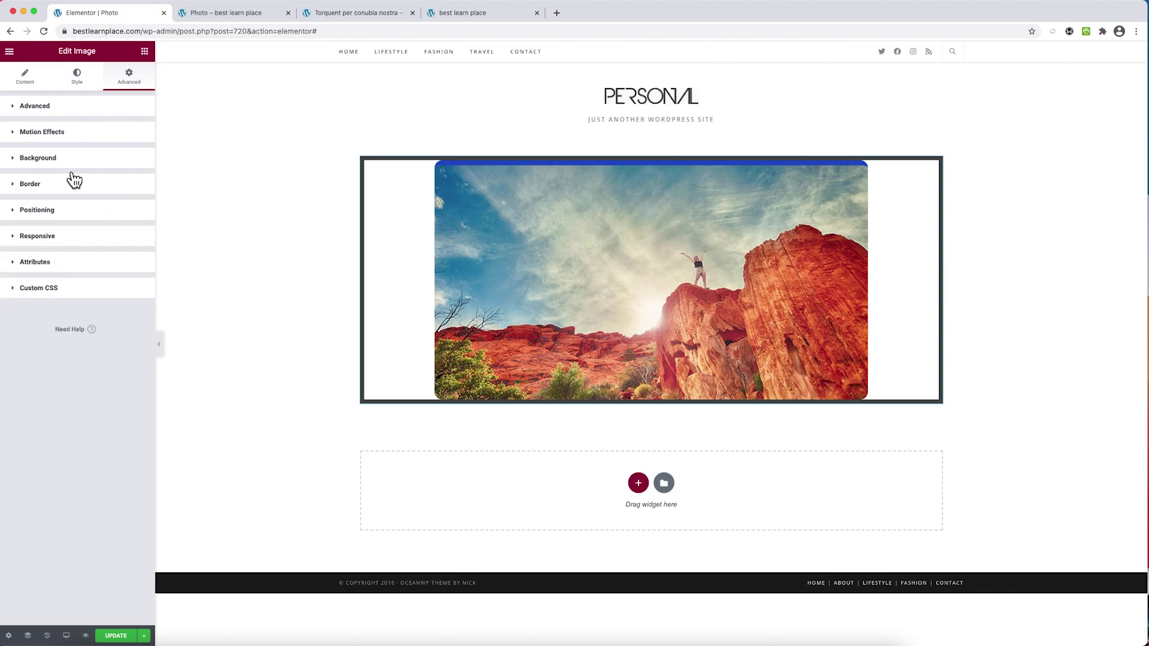
# Give the image widget a classic background in the global Primary color
pyautogui.click(66, 160)
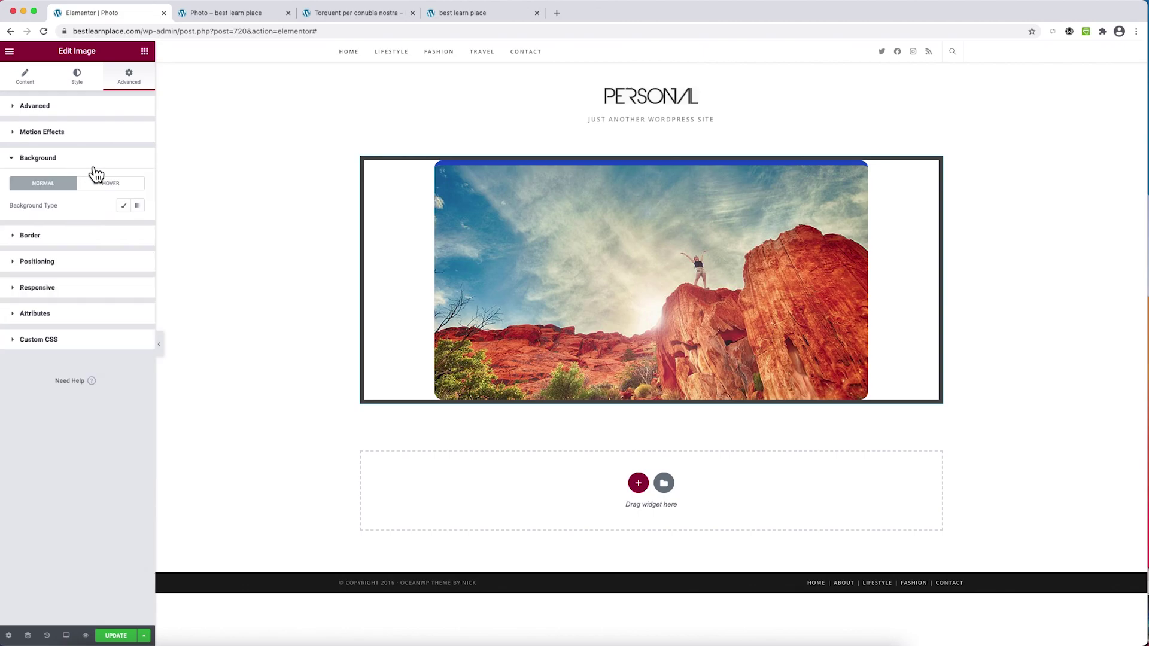
pyautogui.click(126, 205)
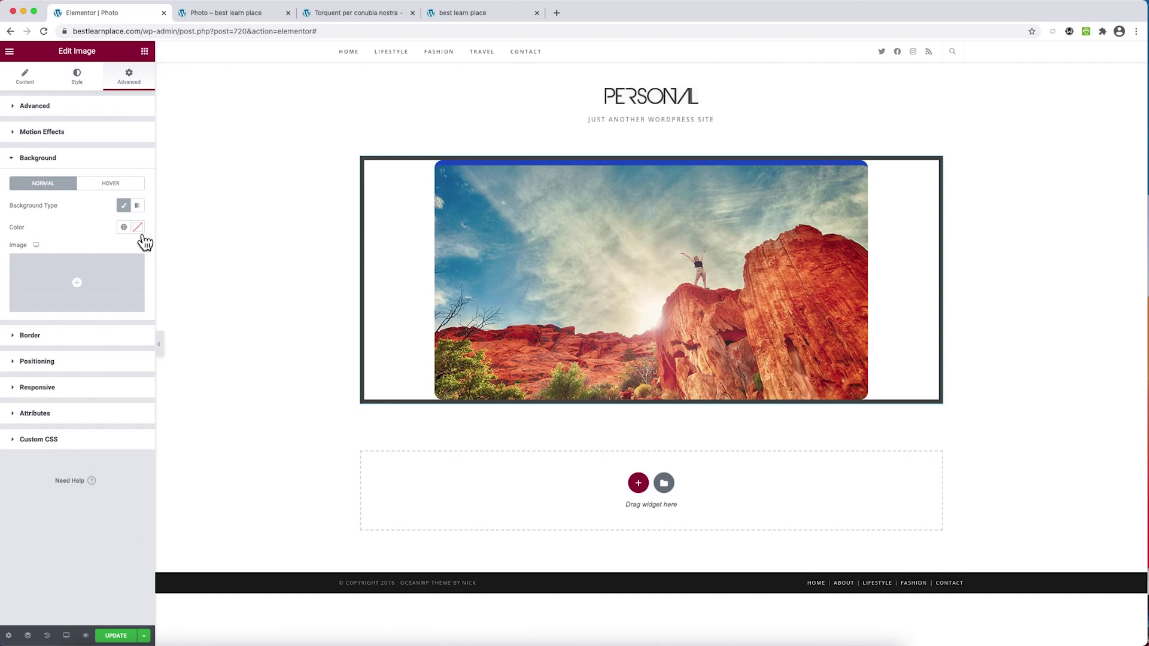
pyautogui.click(124, 227)
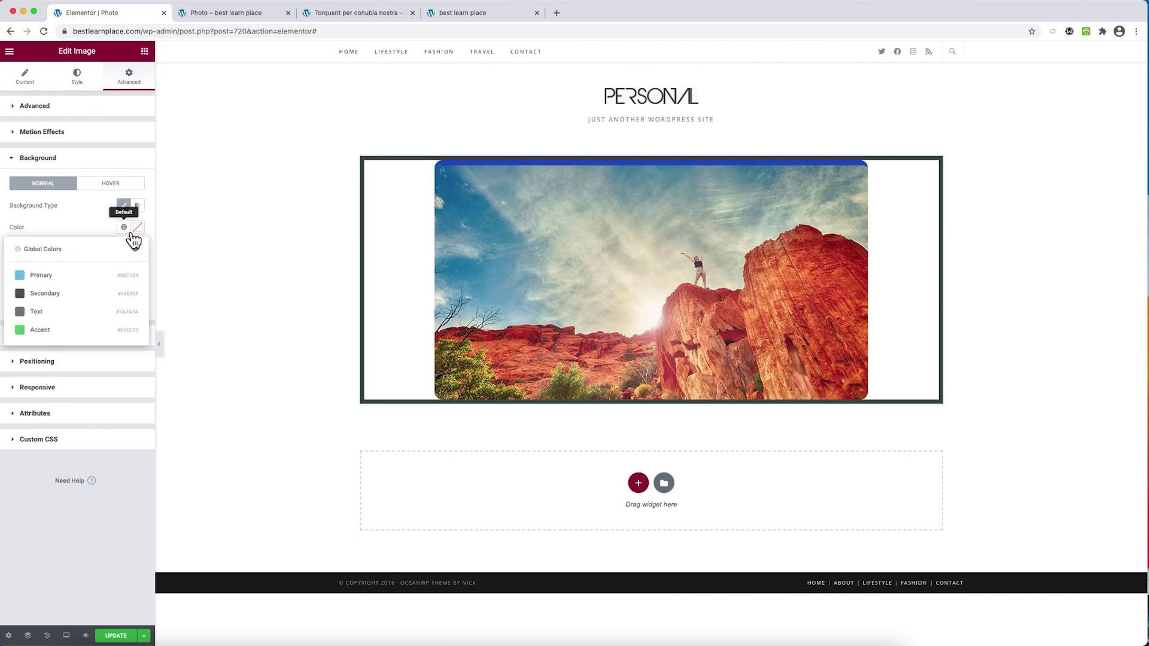
pyautogui.click(67, 275)
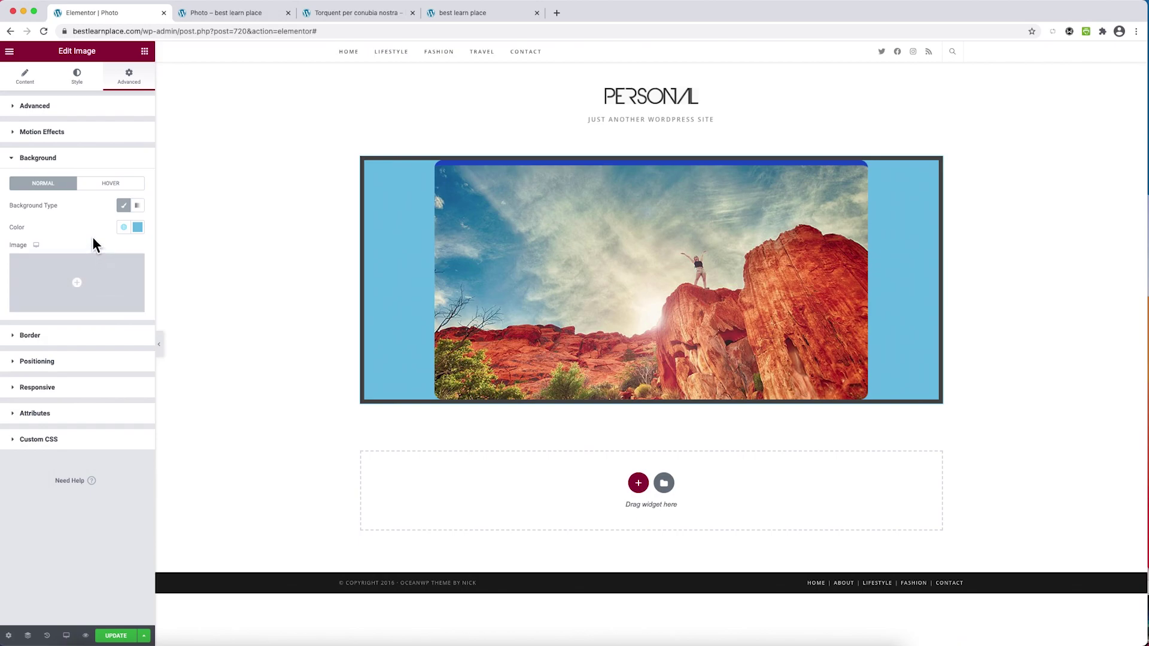
pyautogui.click(53, 164)
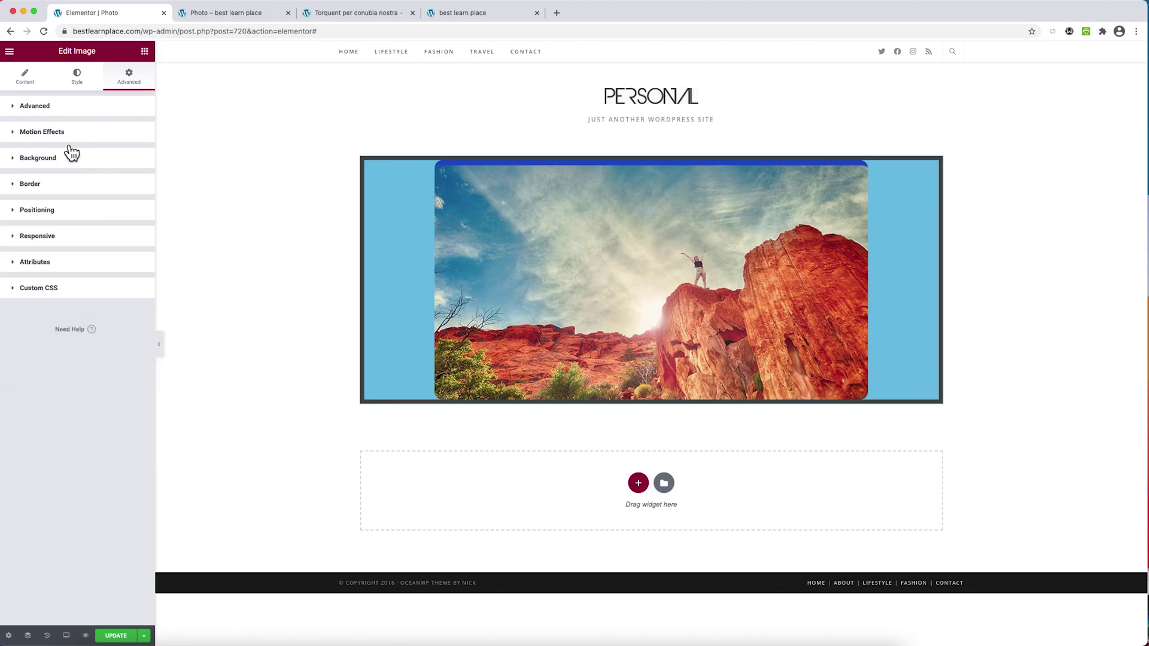
# Delete the column containing the styled image and remove the leftover empty section
pyautogui.click(97, 91)
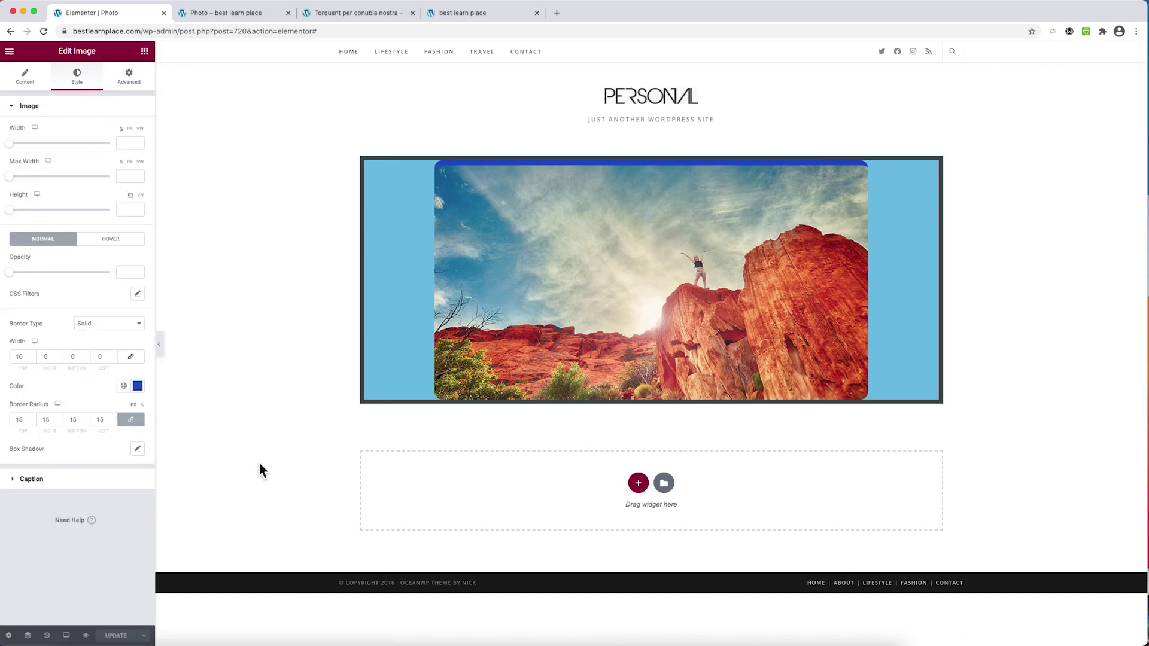
pyautogui.click(374, 177)
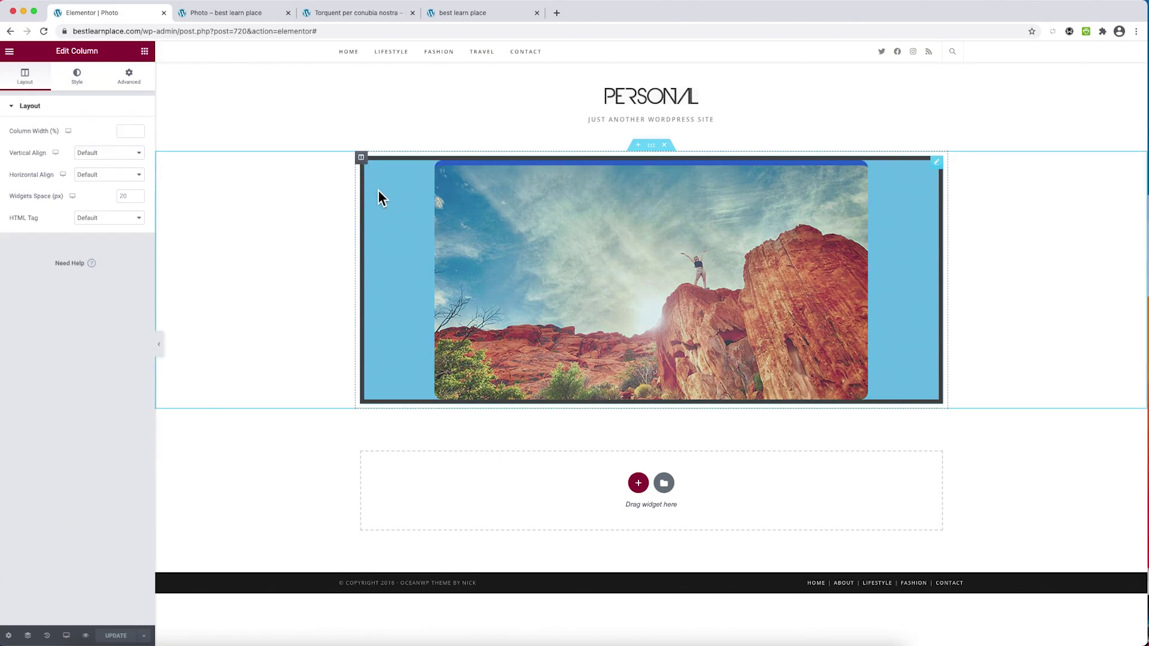
pyautogui.rightClick(361, 158)
pyautogui.click(403, 310)
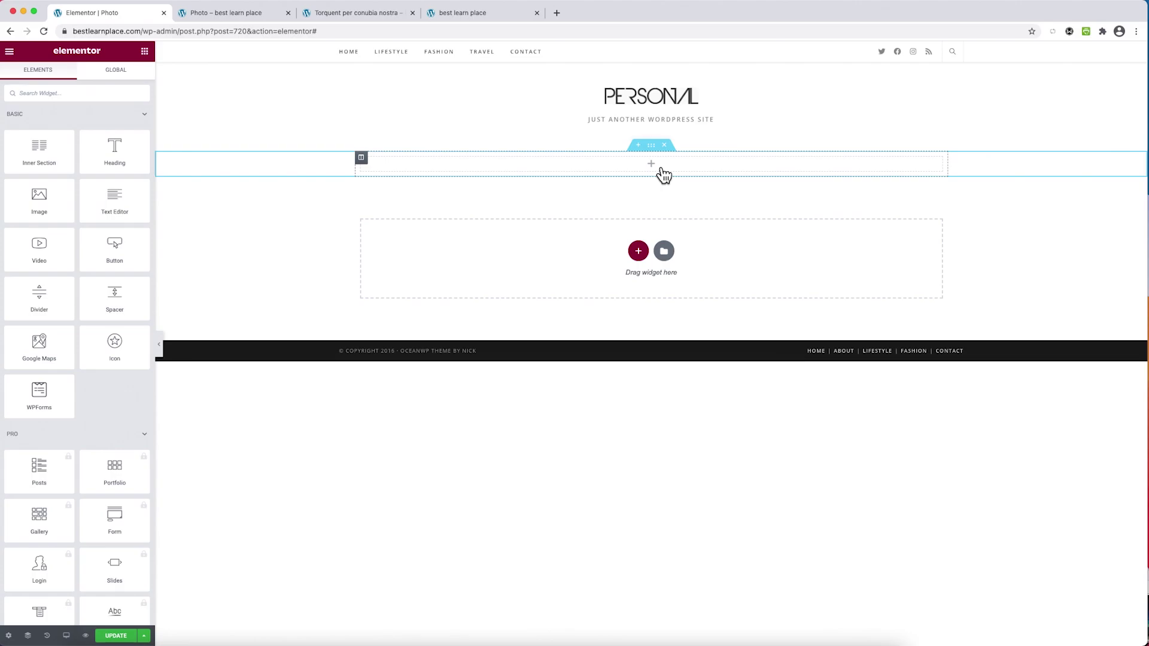
pyautogui.click(664, 145)
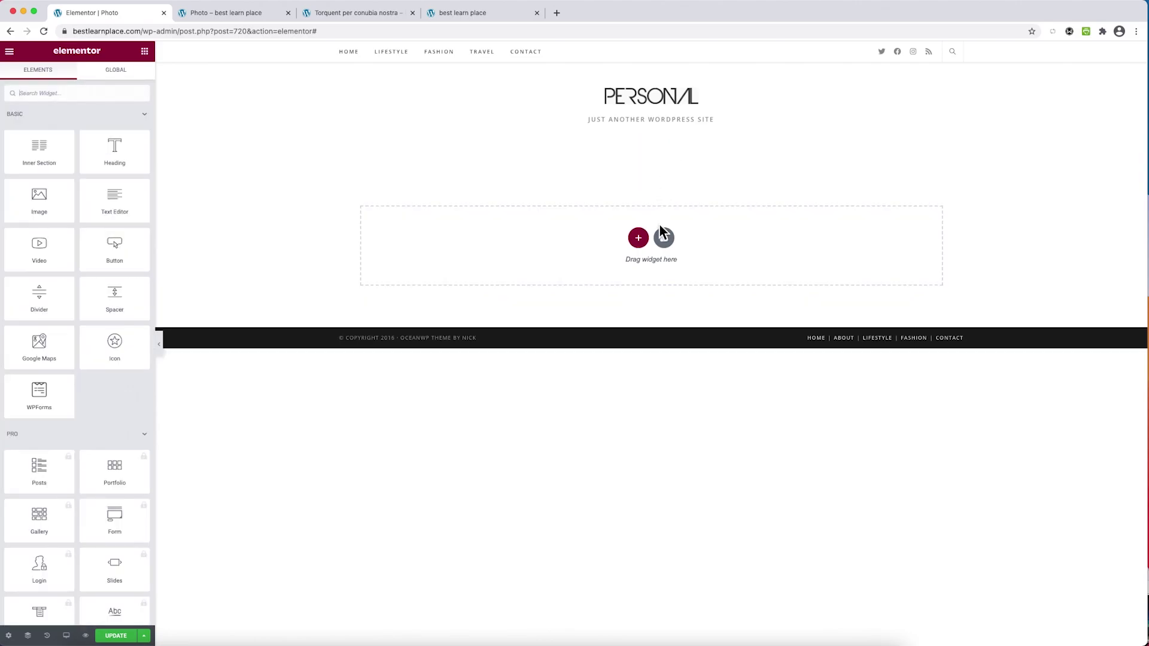
# Add a section with four equal columns and place an Image widget in its first column
pyautogui.click(637, 239)
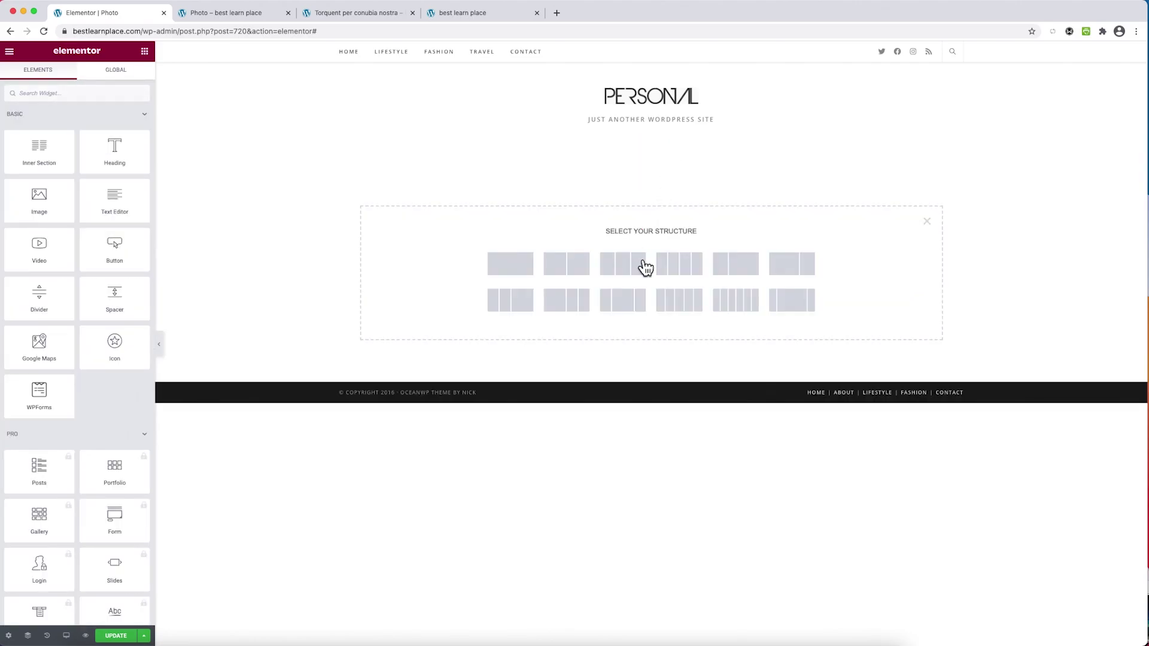
pyautogui.click(680, 280)
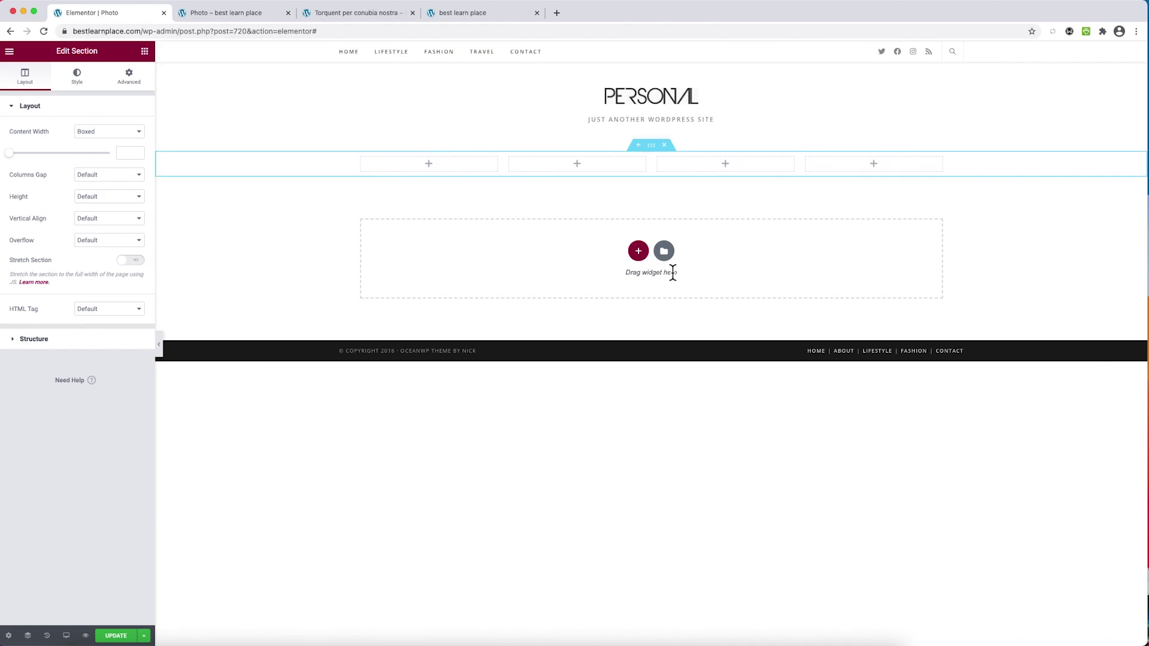
pyautogui.click(440, 173)
pyautogui.write('image')
pyautogui.moveTo(38, 129); pyautogui.dragTo(378, 167)
# Duplicate the column holding the Image widget until the section has four image columns side by side
pyautogui.rightClick(362, 159)
pyautogui.click(385, 182)
pyautogui.rightClick(479, 160)
pyautogui.click(506, 183)
pyautogui.rightClick(558, 157)
pyautogui.click(589, 181)
# Delete the empty columns so that only the four image columns remain in the section
pyautogui.rightClick(701, 158)
pyautogui.click(756, 303)
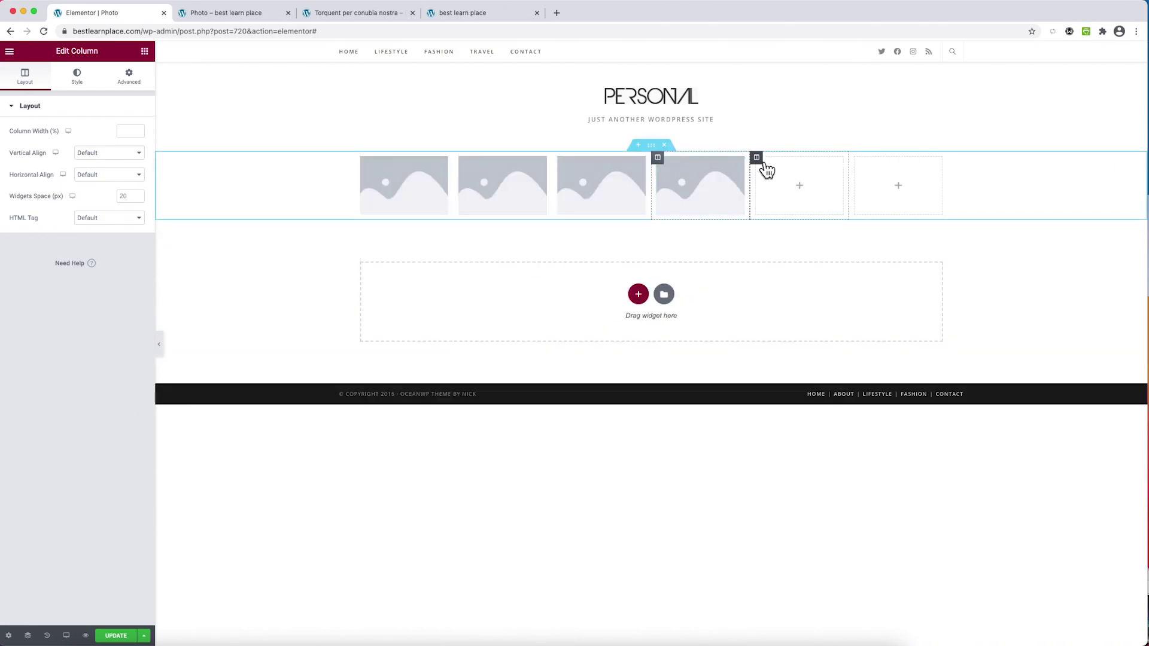
pyautogui.rightClick(838, 158)
pyautogui.click(857, 293)
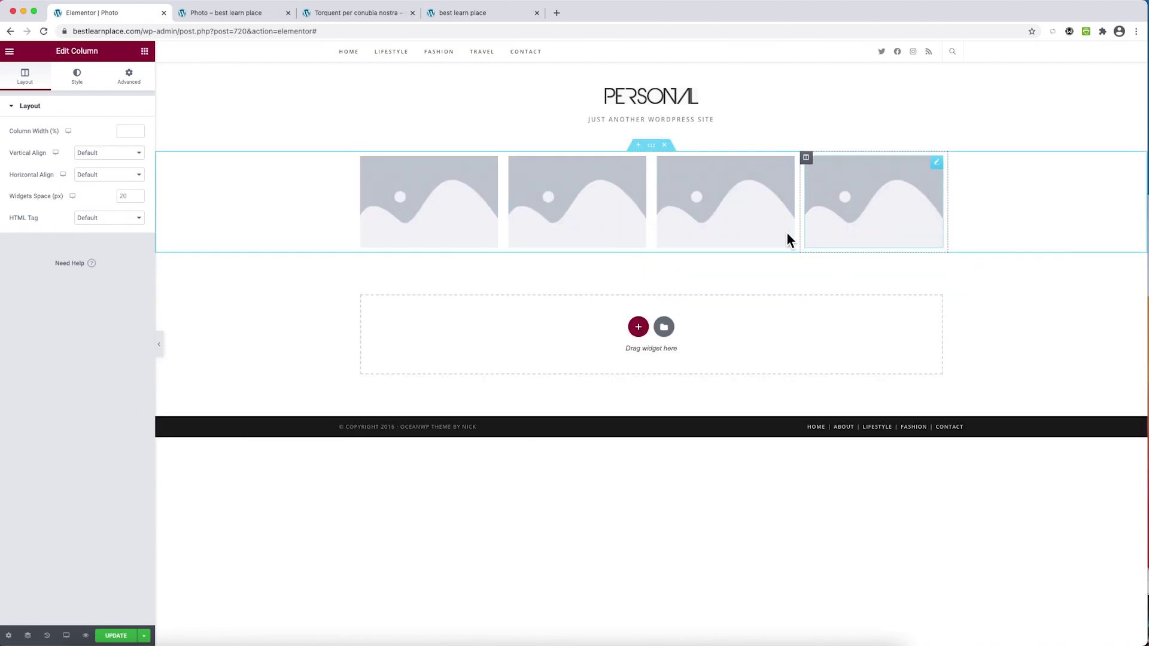
# Resize the columns by moving their boundaries, making the first narrower and the third wider, and view the second column's layout settings
pyautogui.click(611, 226)
pyautogui.moveTo(509, 215); pyautogui.dragTo(483, 213)
pyautogui.moveTo(658, 218); pyautogui.dragTo(570, 222)
pyautogui.moveTo(675, 214); pyautogui.dragTo(638, 222)
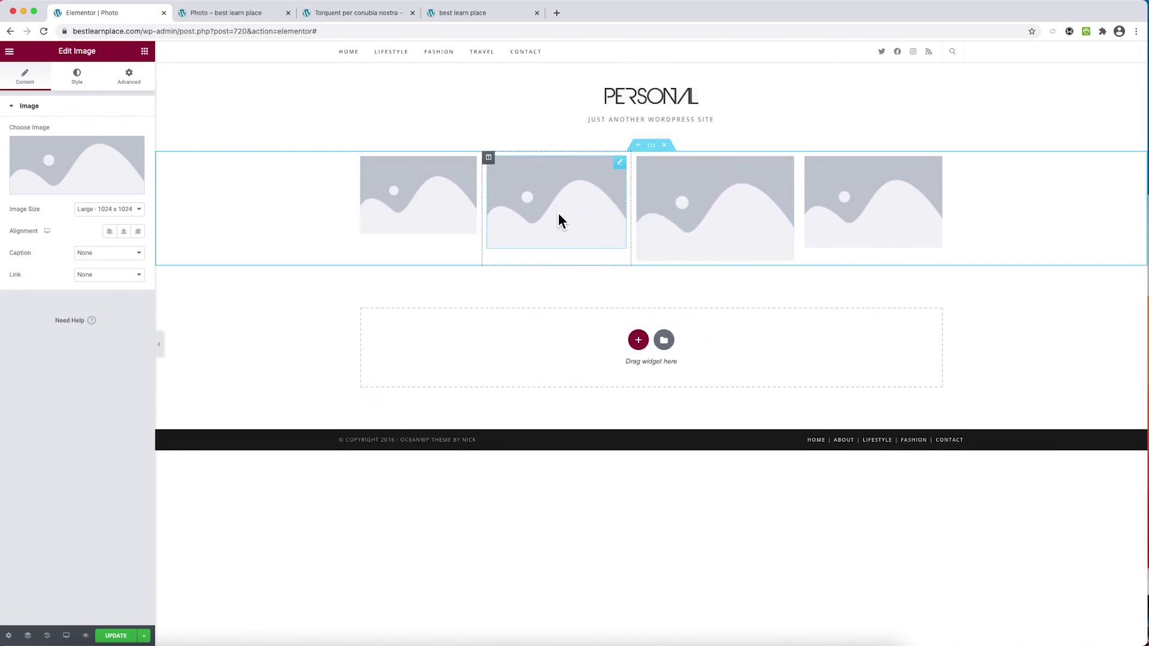
pyautogui.click(489, 158)
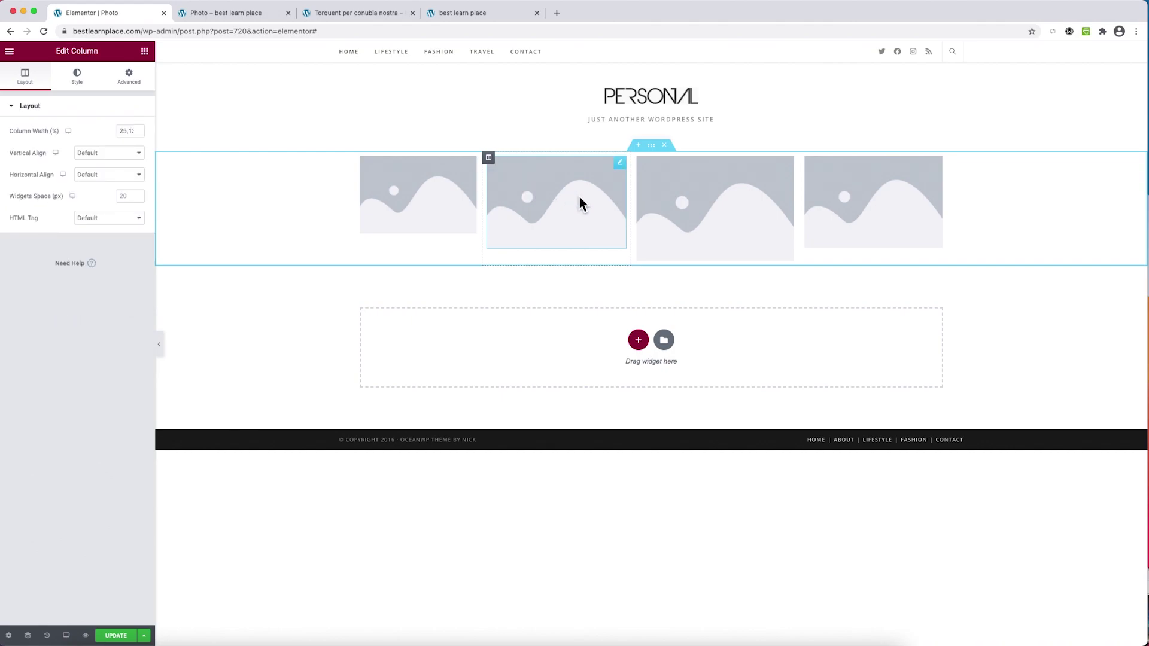
pyautogui.click(738, 214)
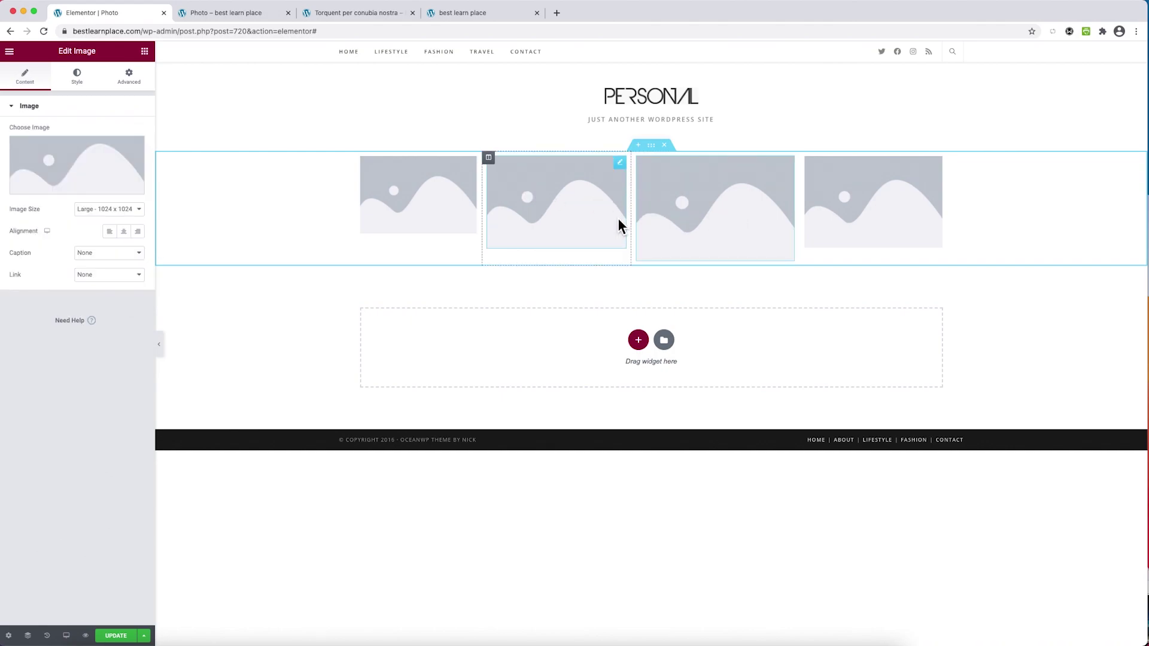
# Insert a single-column section above the four image columns and place an Image widget in it
pyautogui.click(638, 145)
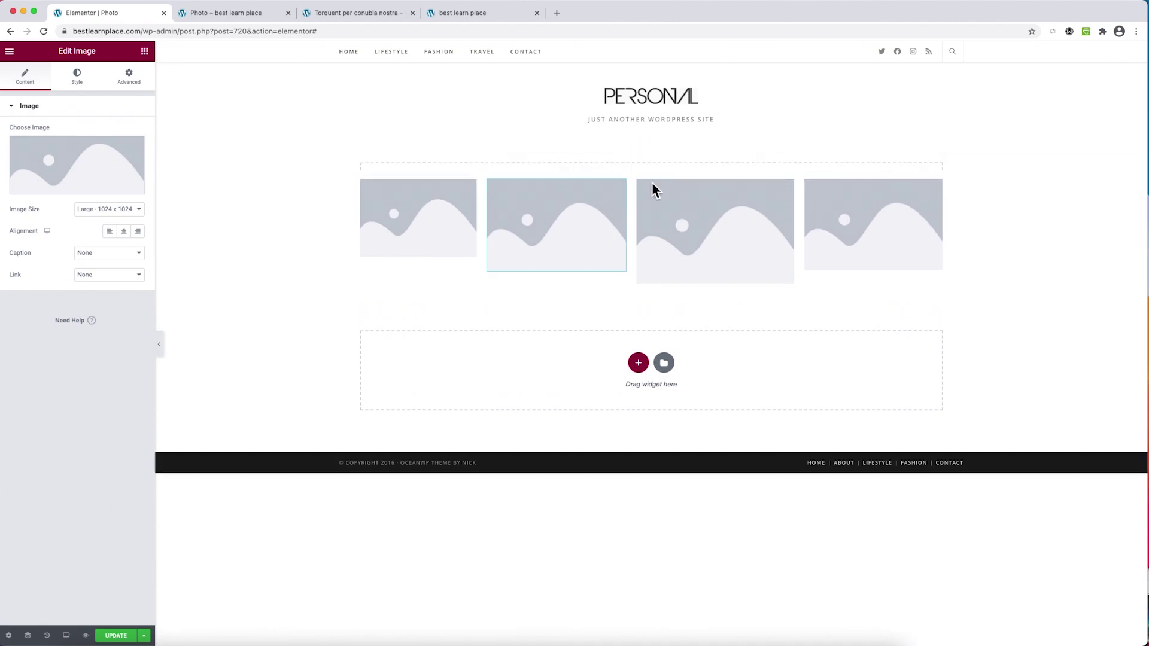
pyautogui.click(638, 197)
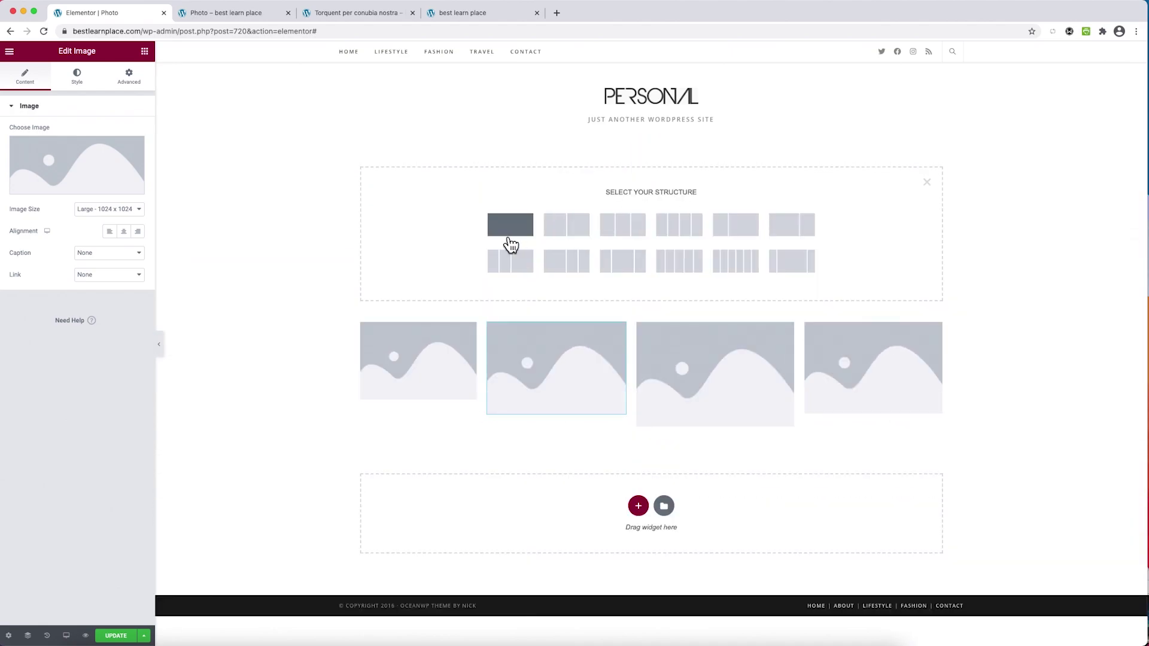
pyautogui.click(509, 233)
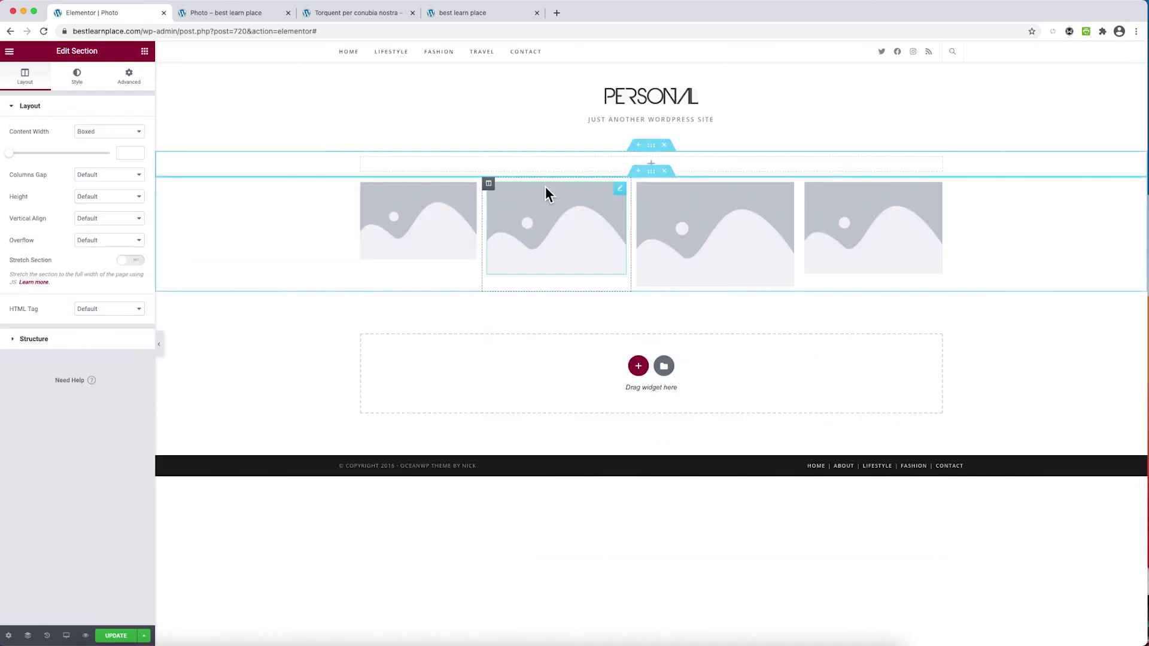
pyautogui.click(144, 51)
pyautogui.write('image')
pyautogui.moveTo(39, 127); pyautogui.dragTo(606, 164)
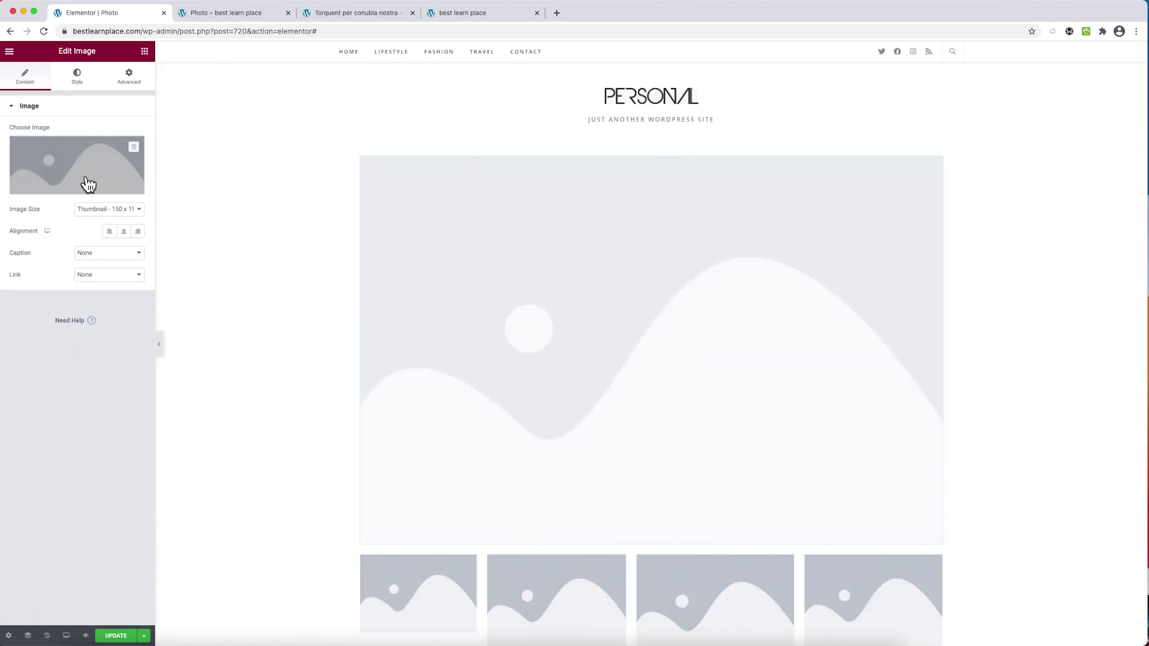
# Insert the bridge photo between red brick buildings from the media library into the upper Image widget
pyautogui.click(70, 191)
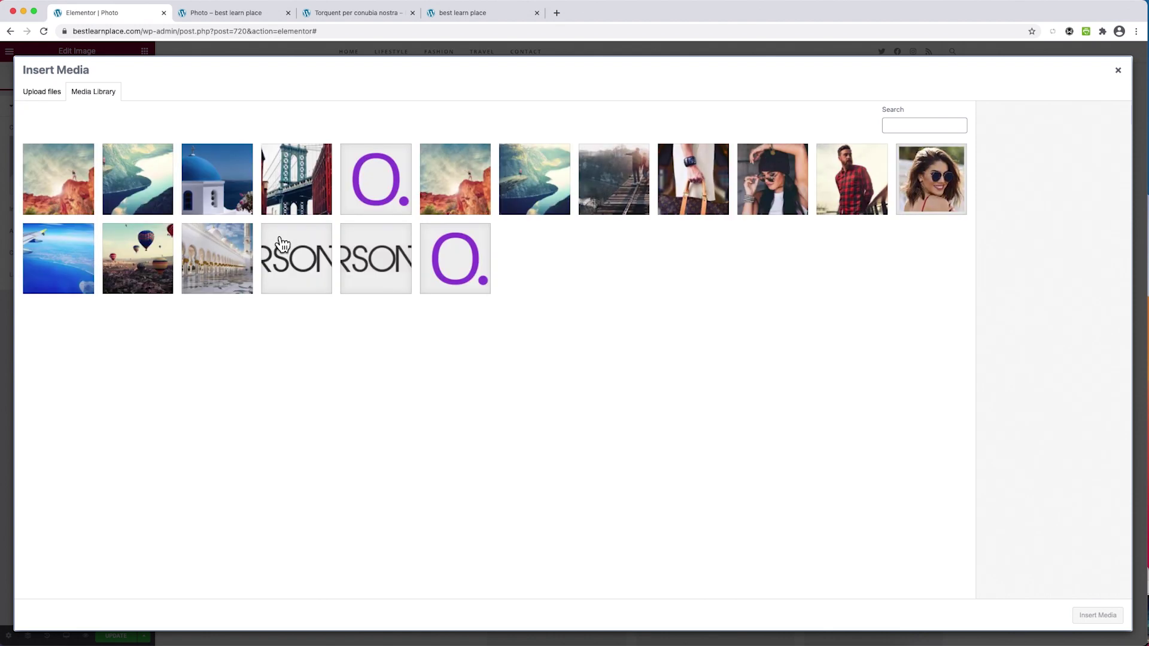
pyautogui.click(304, 213)
pyautogui.click(1106, 620)
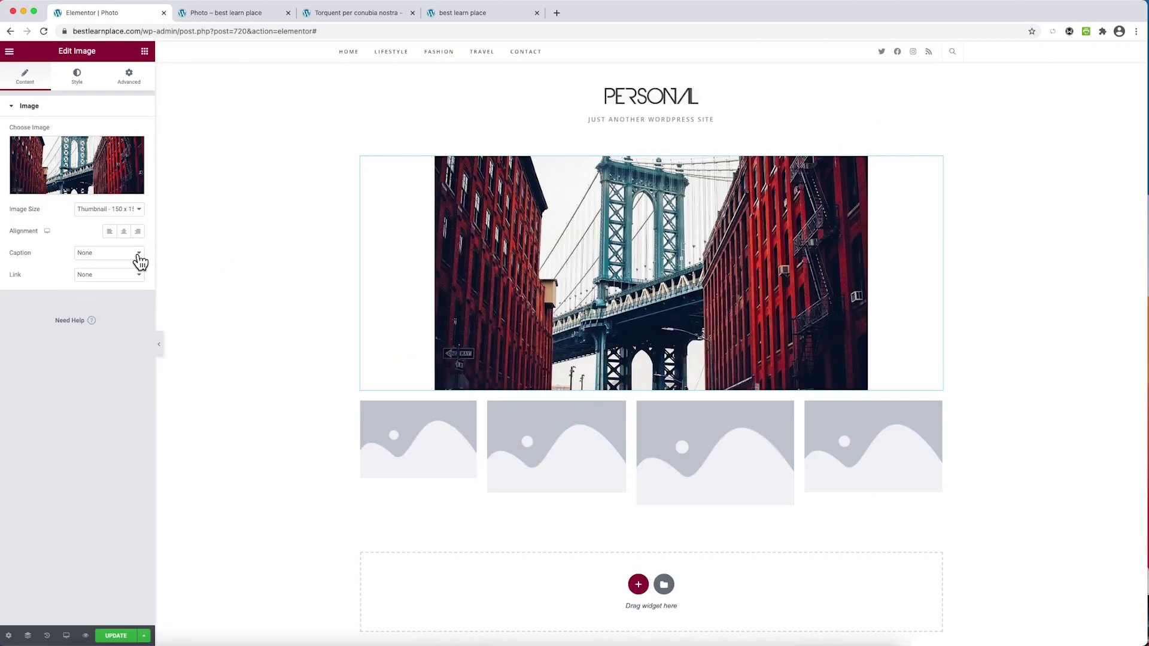
# Try the left and center alignments on the bridge image and align it right
pyautogui.click(111, 232)
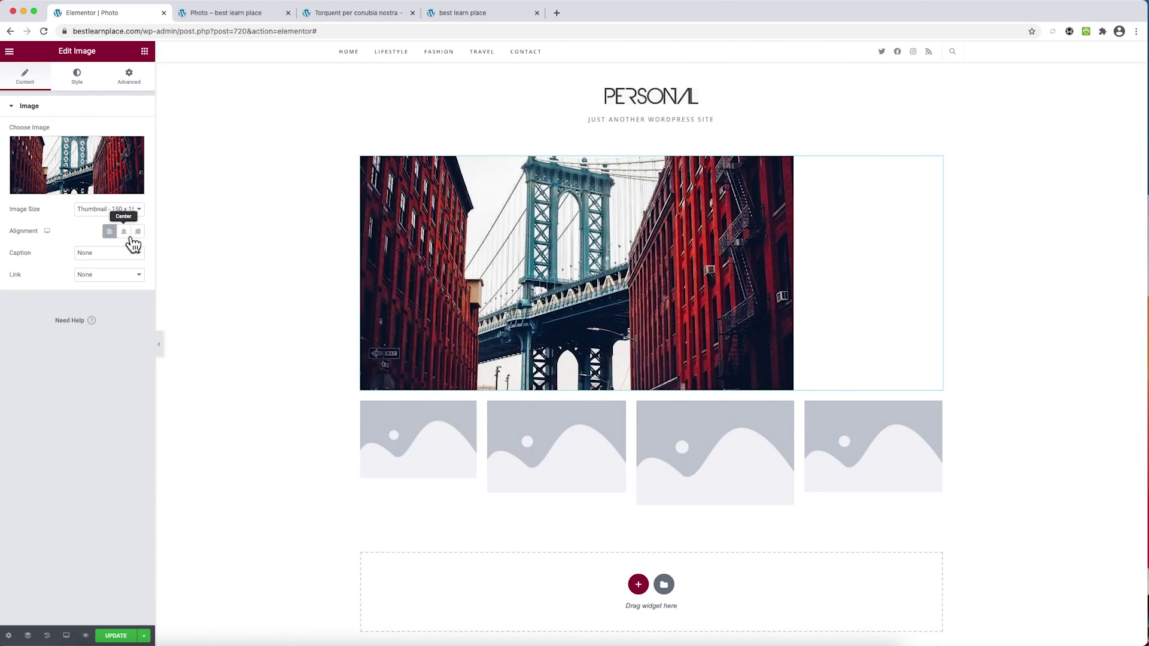
pyautogui.click(125, 233)
pyautogui.click(141, 235)
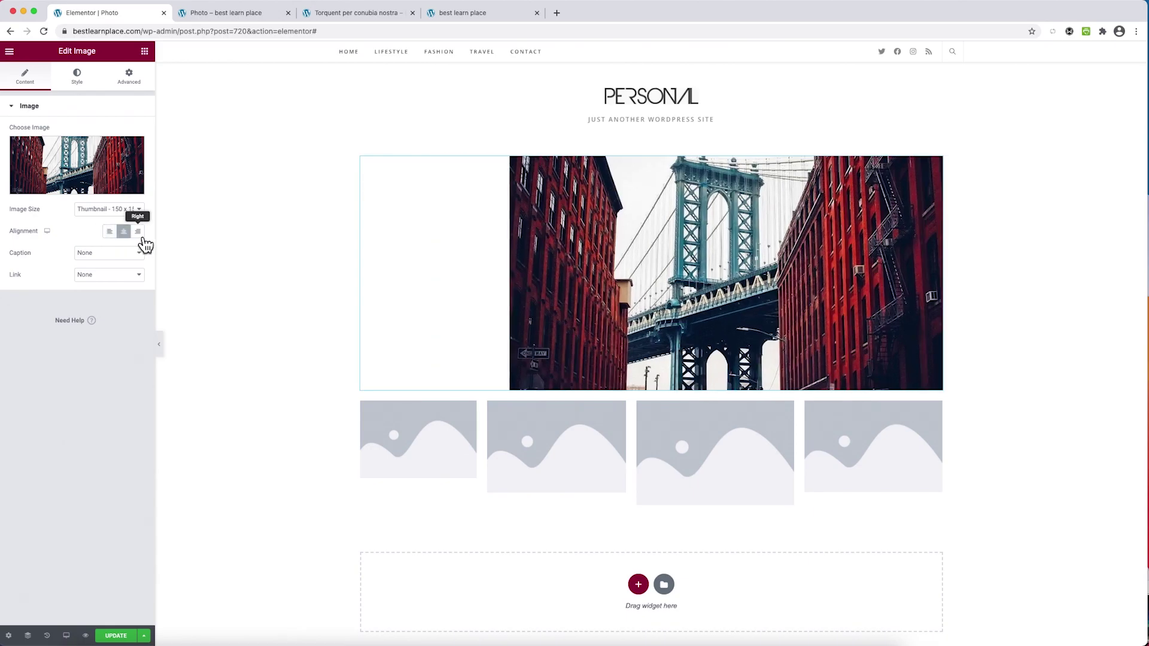
# Try the left alignment on the bridge image and set its alignment to center
pyautogui.click(130, 238)
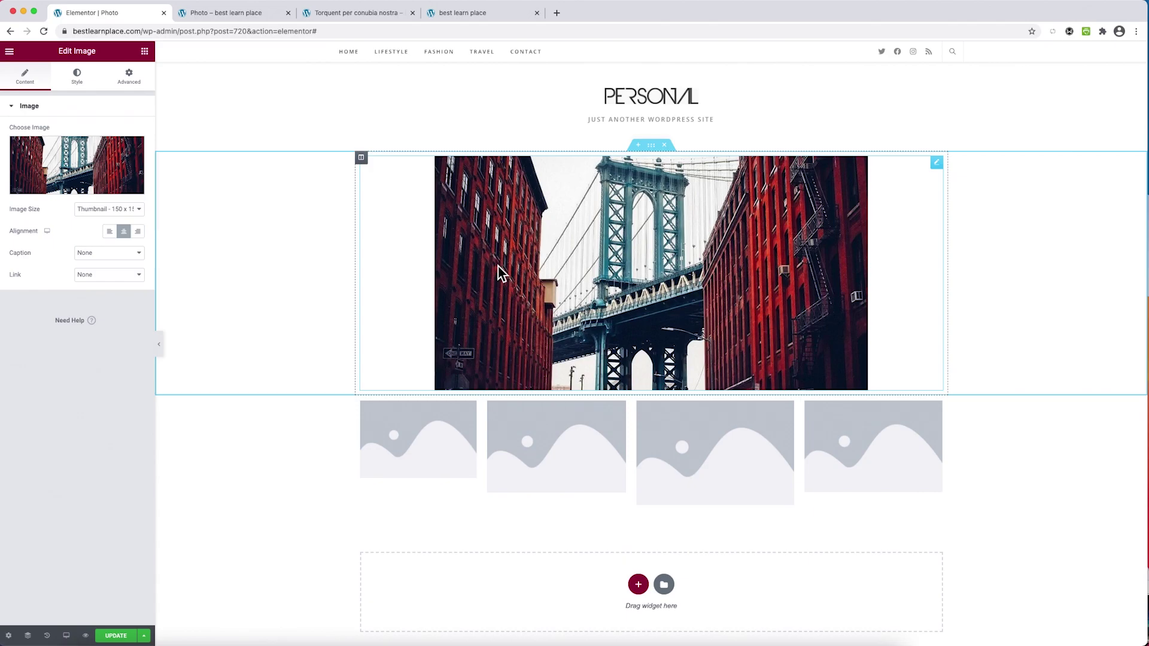
pyautogui.click(110, 232)
pyautogui.click(125, 233)
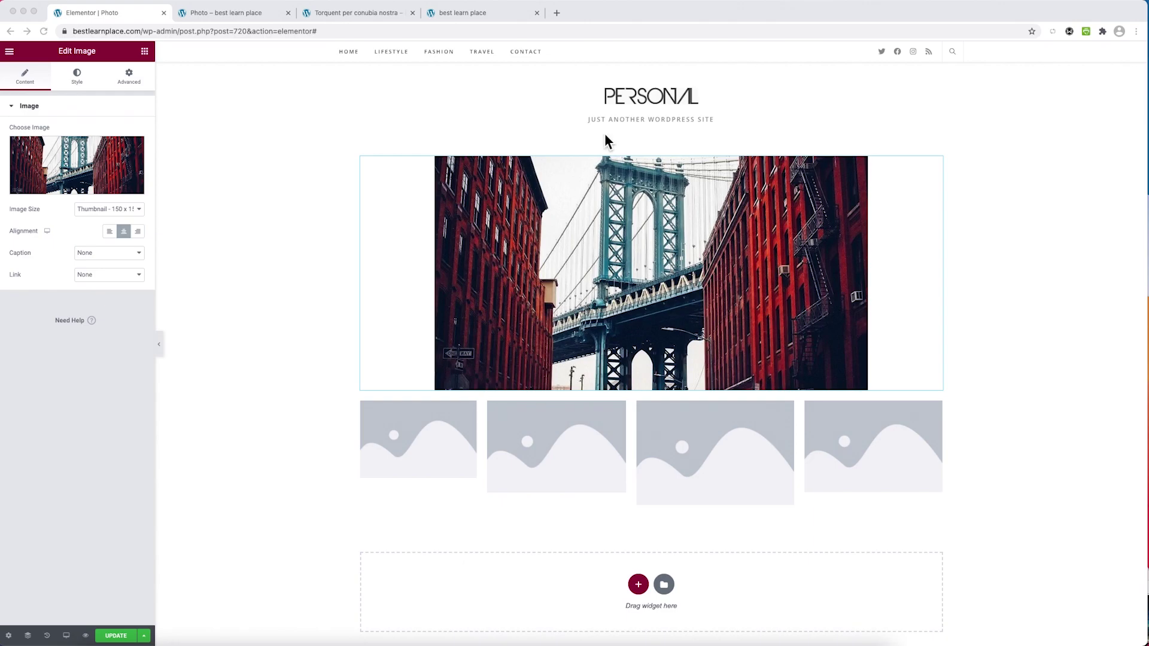
# Search Google for "image compress" in a new browser tab
pyautogui.click(556, 13)
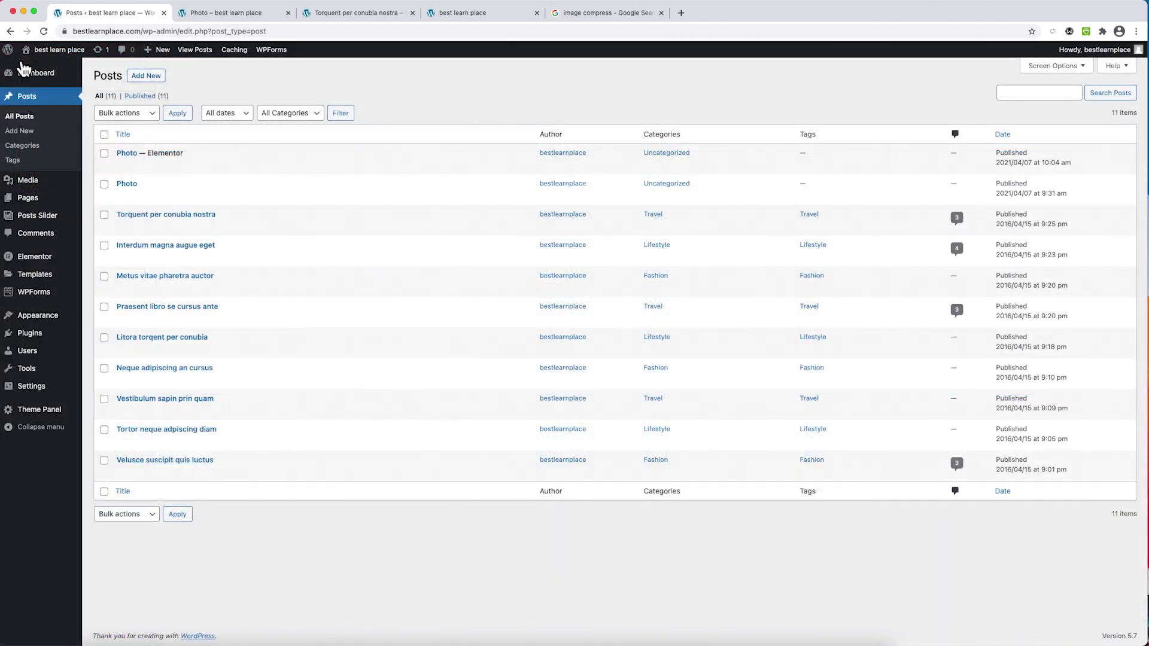
# Search the WordPress plugin directory for "smush", then install and activate Smush – Lazy Load Images, Optimize & Compress Images
pyautogui.moveTo(57, 335)
pyautogui.click(113, 354)
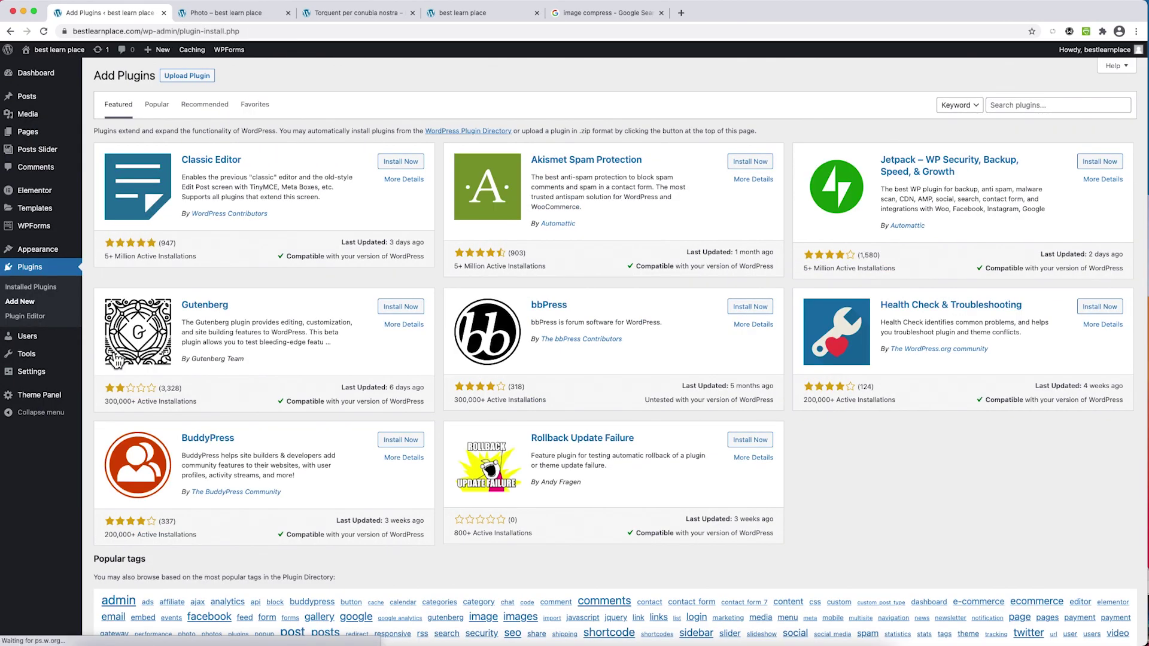
pyautogui.click(1014, 106)
pyautogui.write('smush')
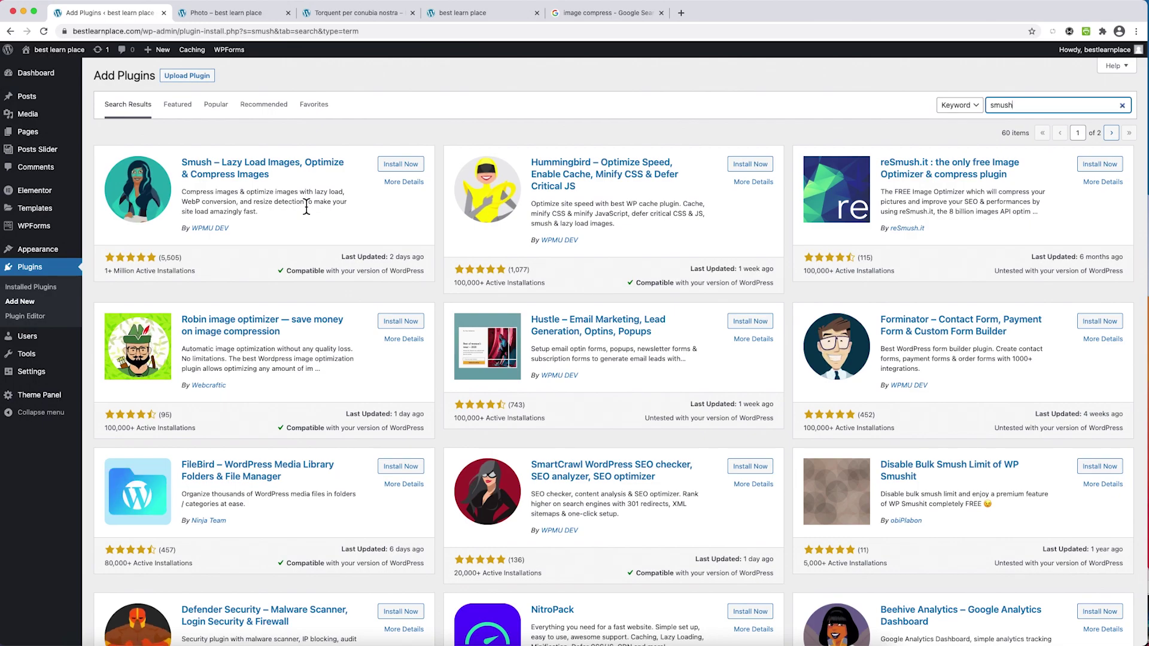
pyautogui.click(402, 165)
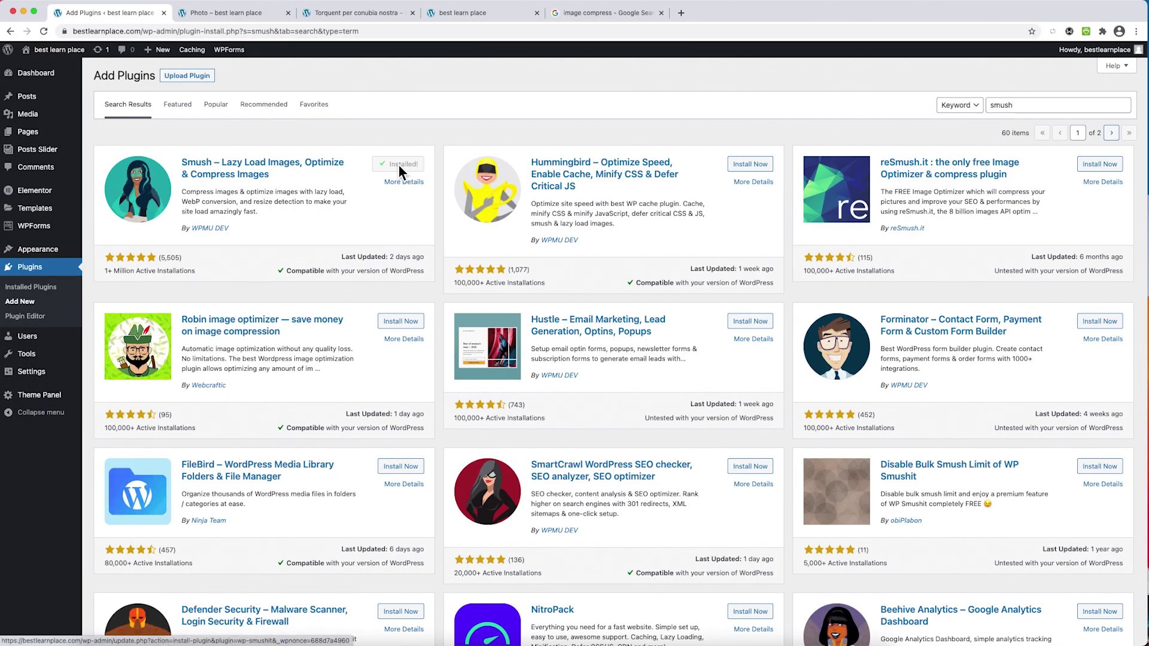
pyautogui.click(405, 166)
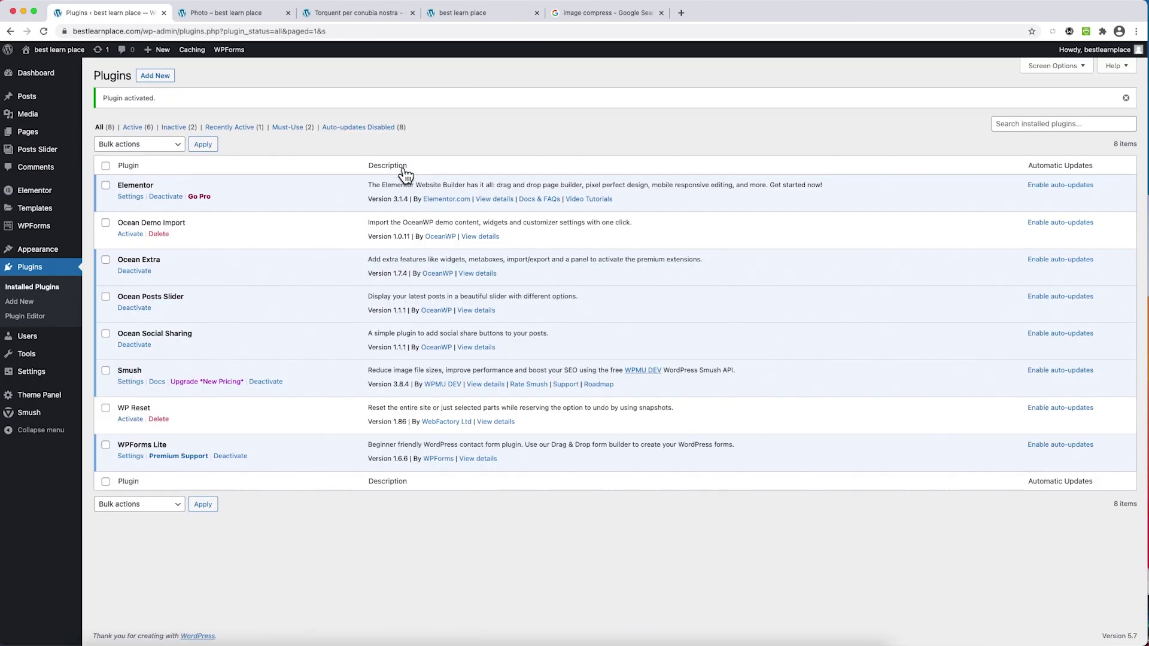
# Run Bulk Smush from the Smush dashboard to compress the site's existing images
pyautogui.moveTo(59, 424)
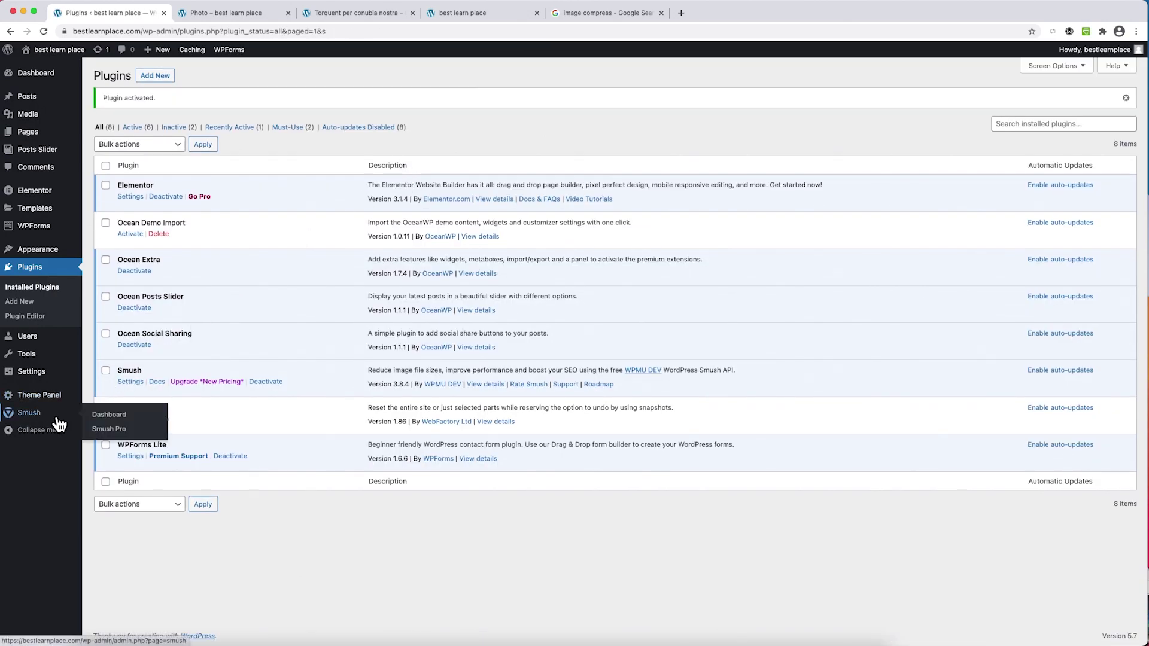
pyautogui.click(117, 422)
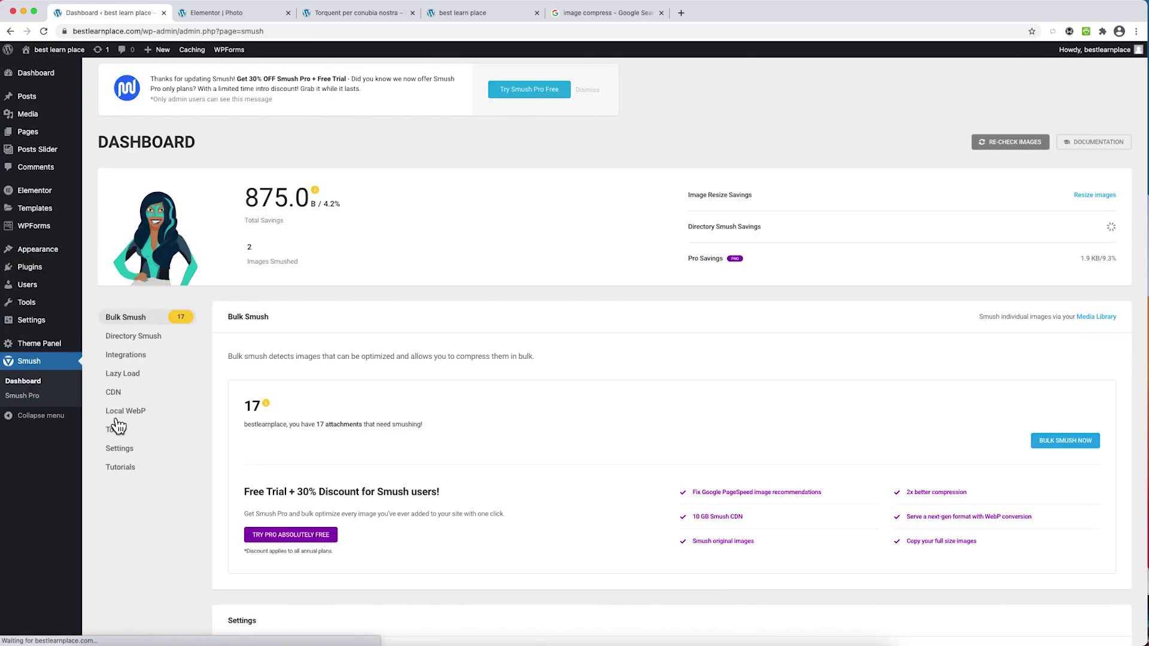
pyautogui.click(1065, 441)
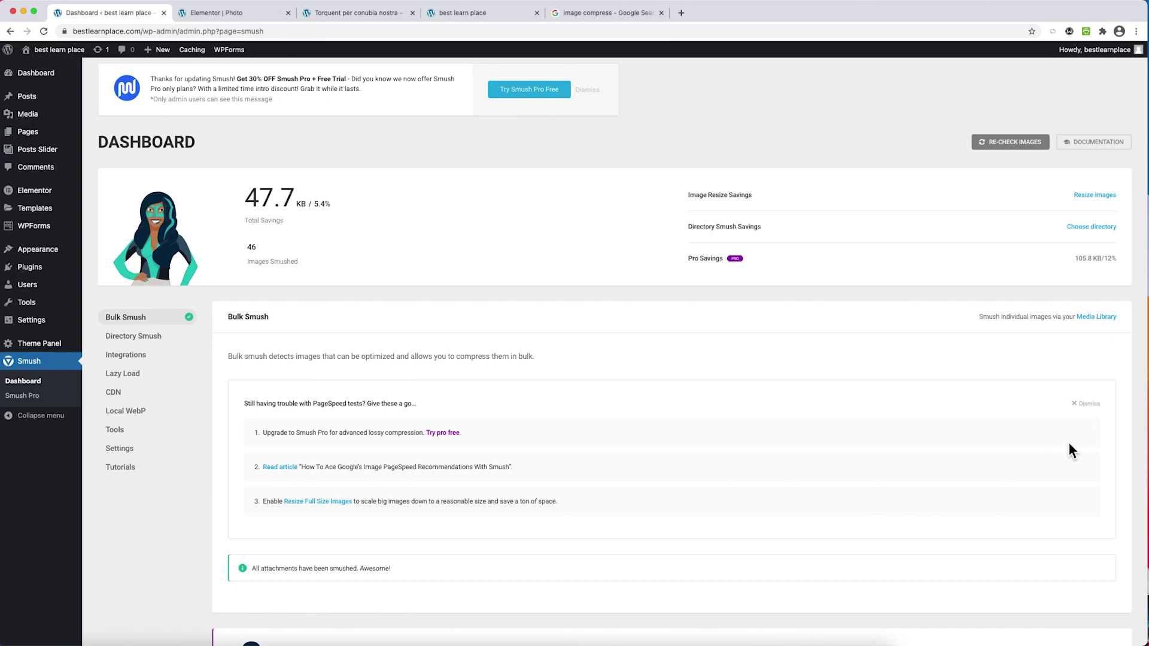
# Turn off automatic compression of images on upload in the Bulk Smush settings and save the settings
pyautogui.scroll(-10, 1070, 443)
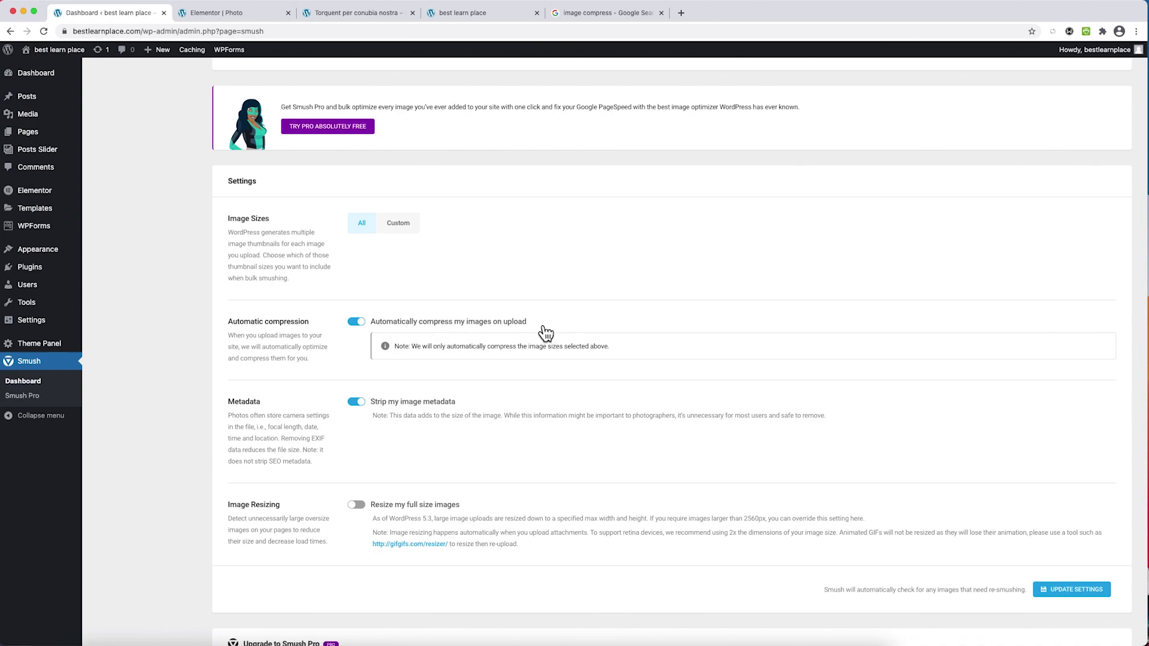
pyautogui.scroll(-1, 541, 335)
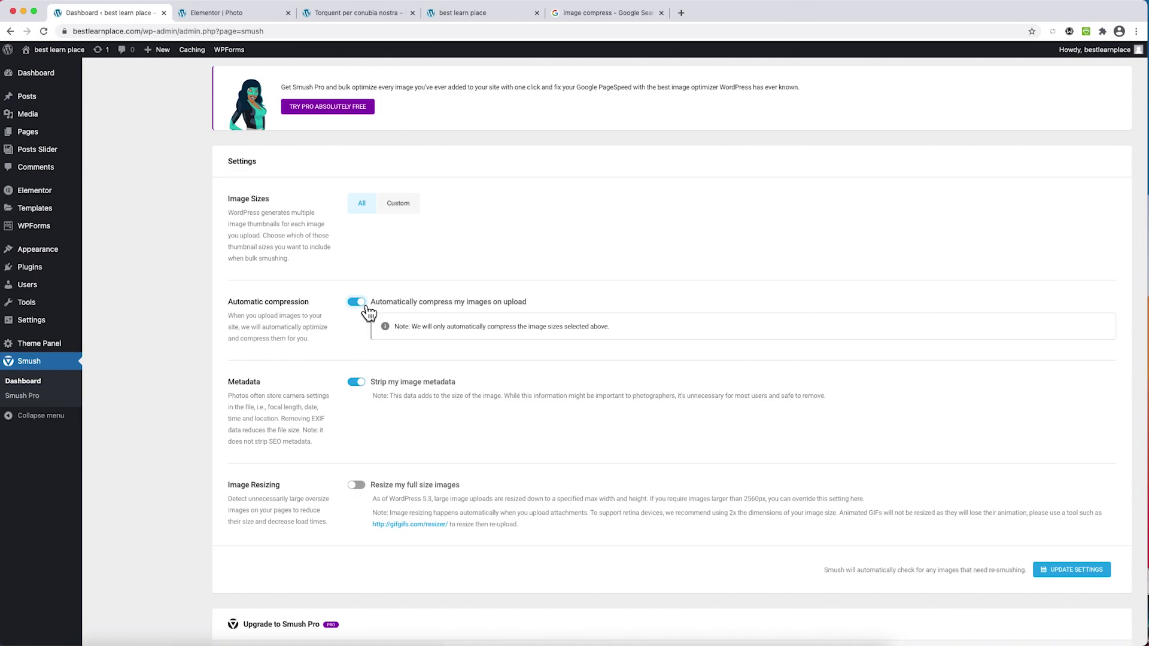
pyautogui.click(359, 302)
pyautogui.click(1069, 576)
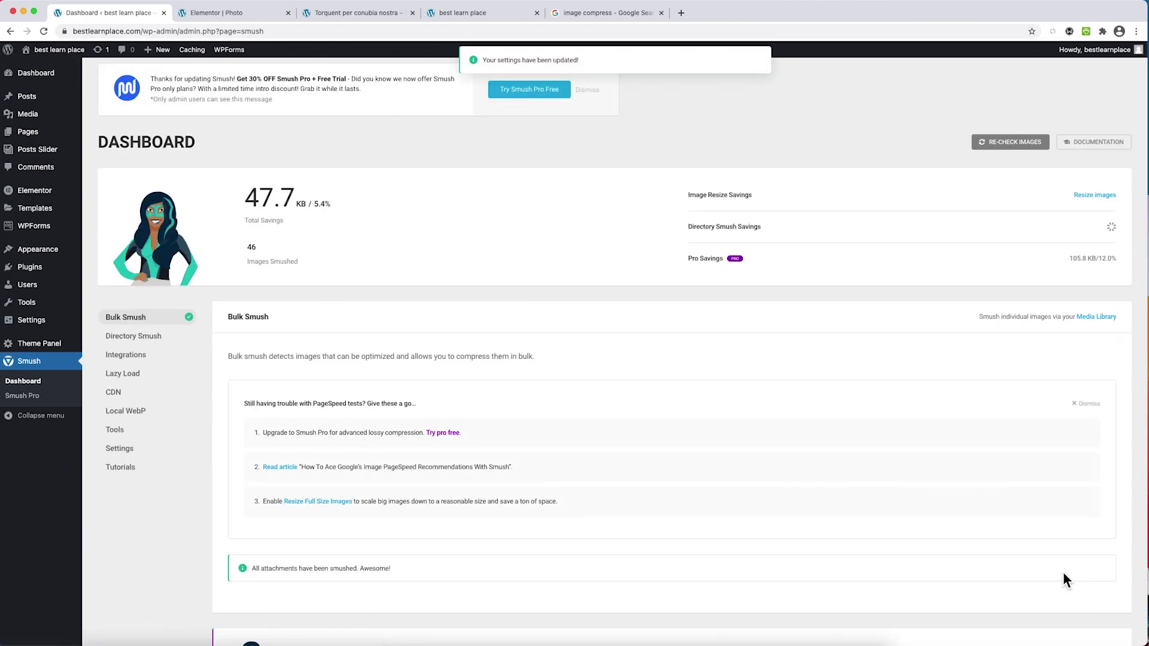
# Upload the image santorini-1546901_1280.jpg to the Media Library
pyautogui.moveTo(61, 124)
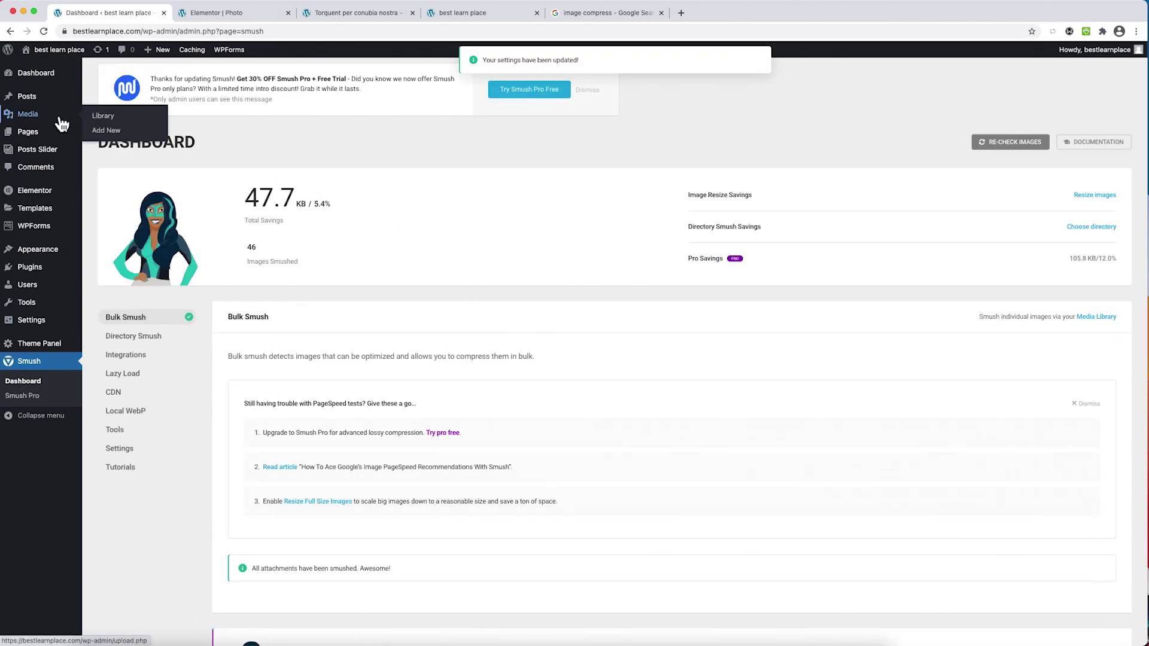
pyautogui.click(119, 120)
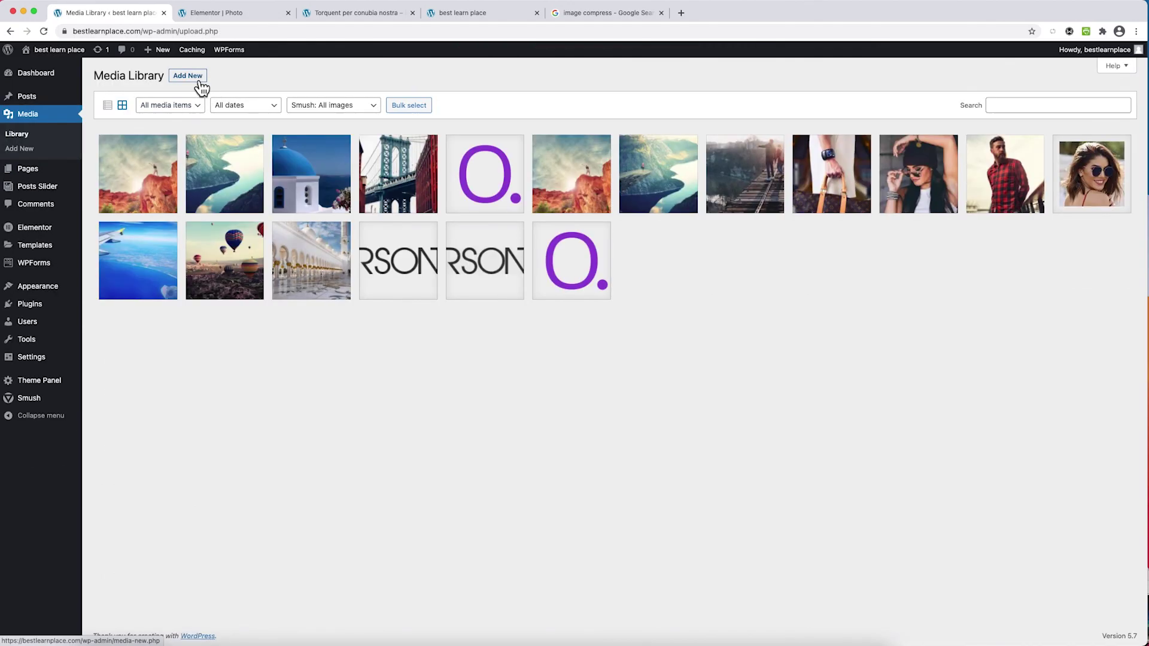
pyautogui.click(200, 83)
pyautogui.click(614, 150)
pyautogui.doubleClick(381, 200)
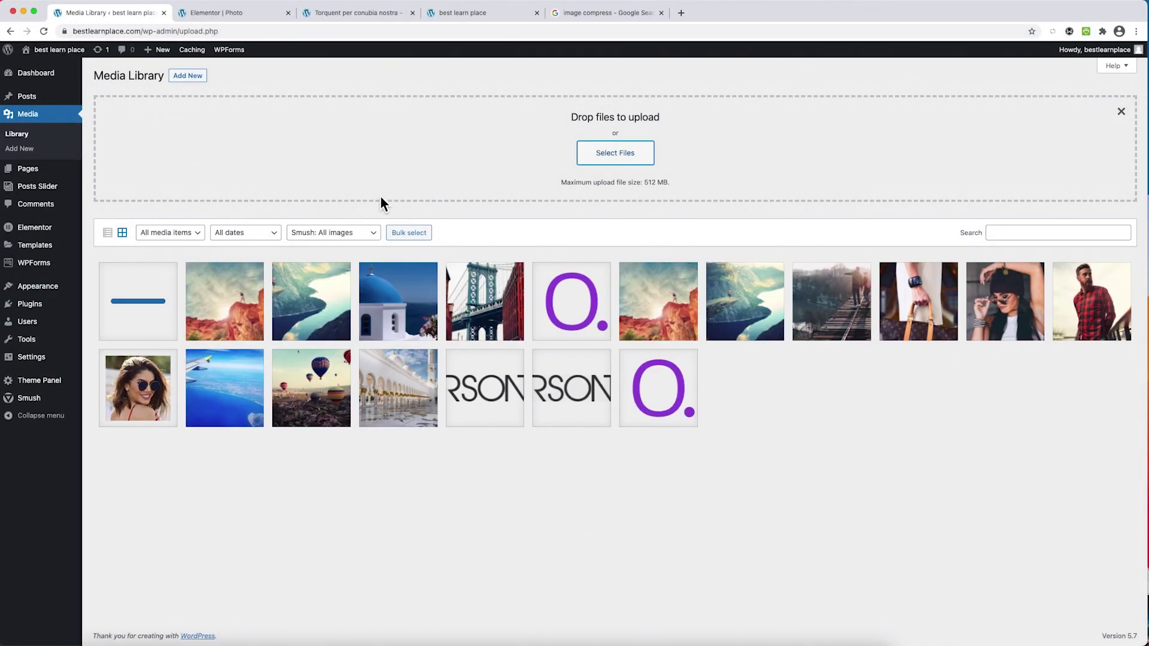
# Compress the newly uploaded Santorini image with Smush from its attachment details and view its detailed compression stats
pyautogui.click(156, 293)
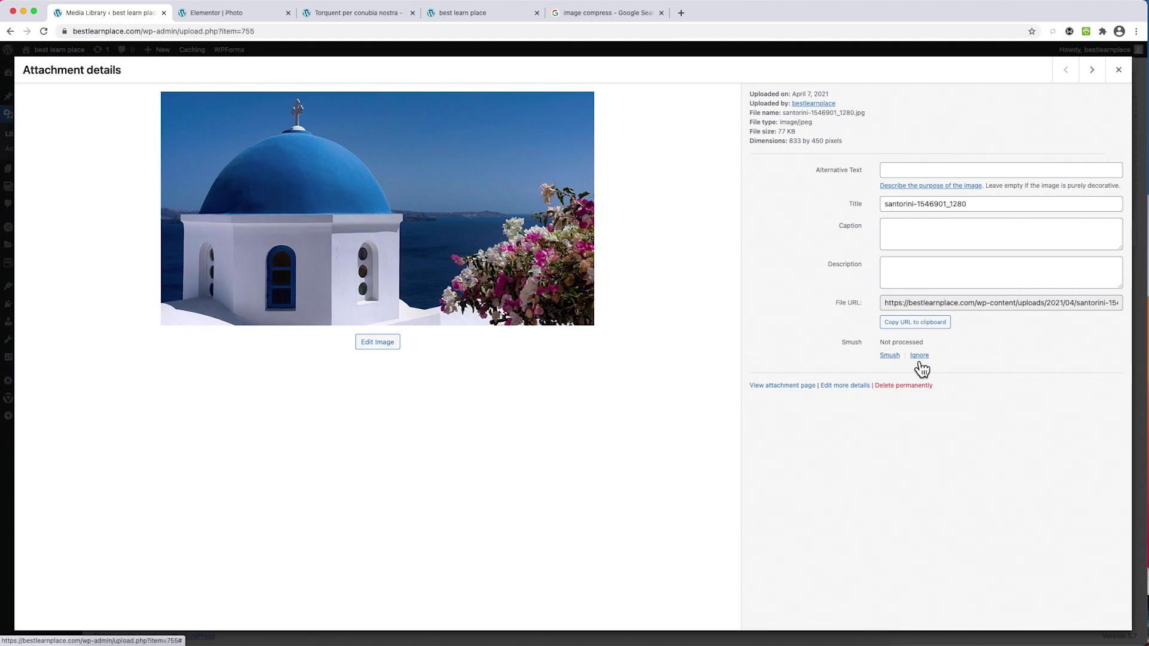
pyautogui.click(890, 356)
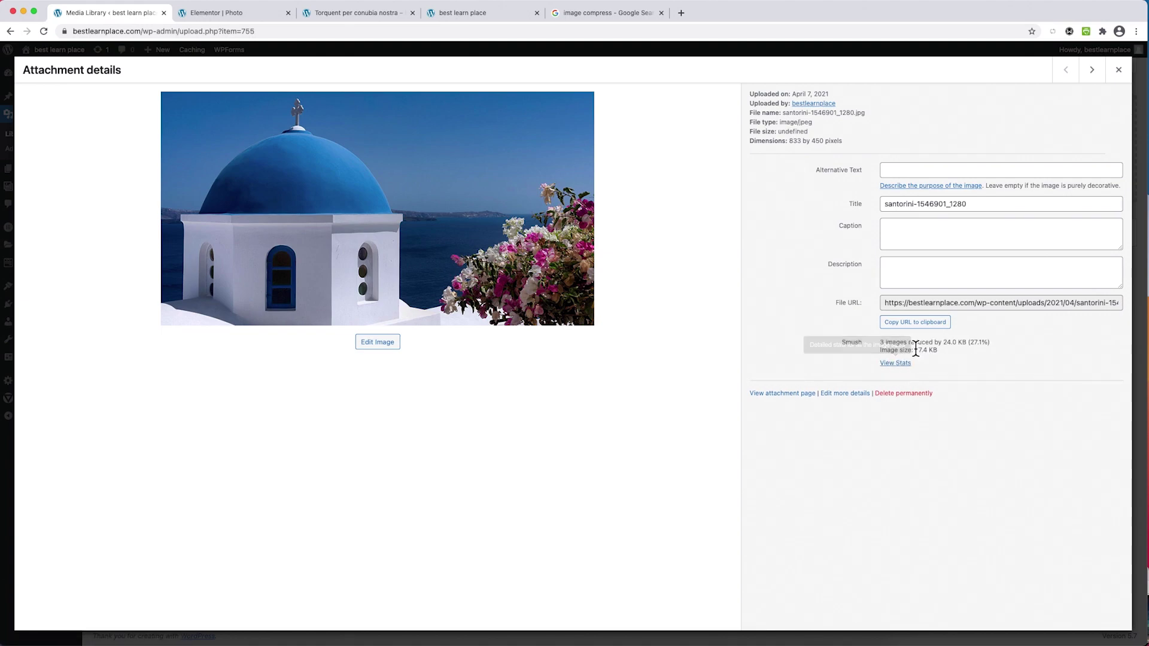
pyautogui.click(907, 364)
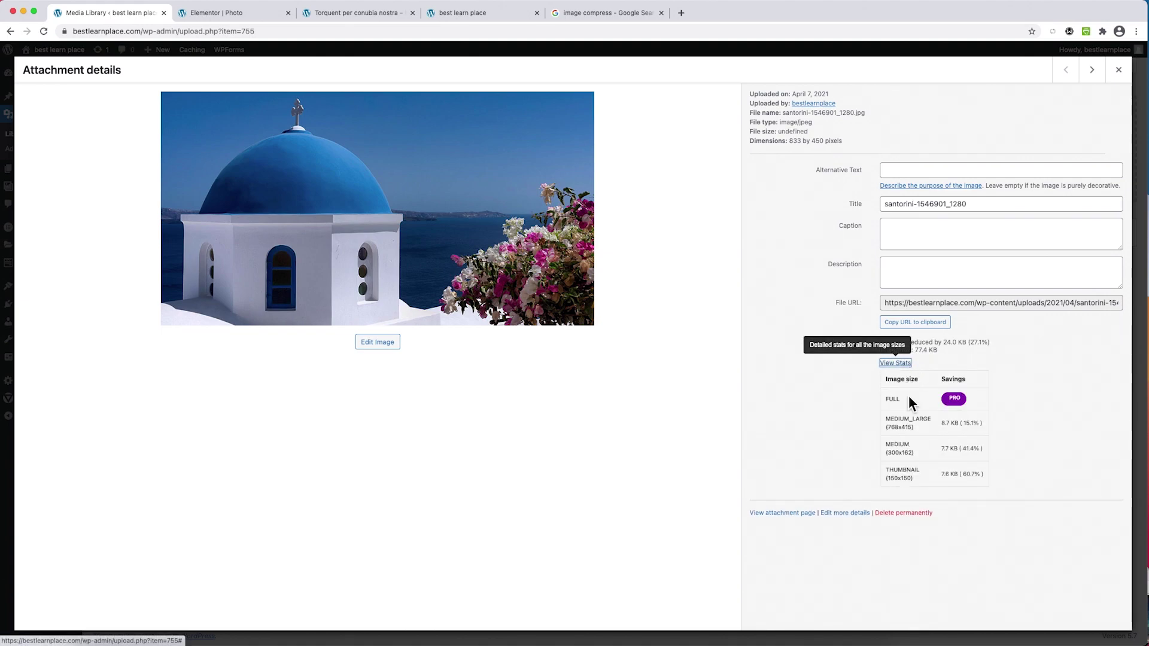
pyautogui.click(1119, 70)
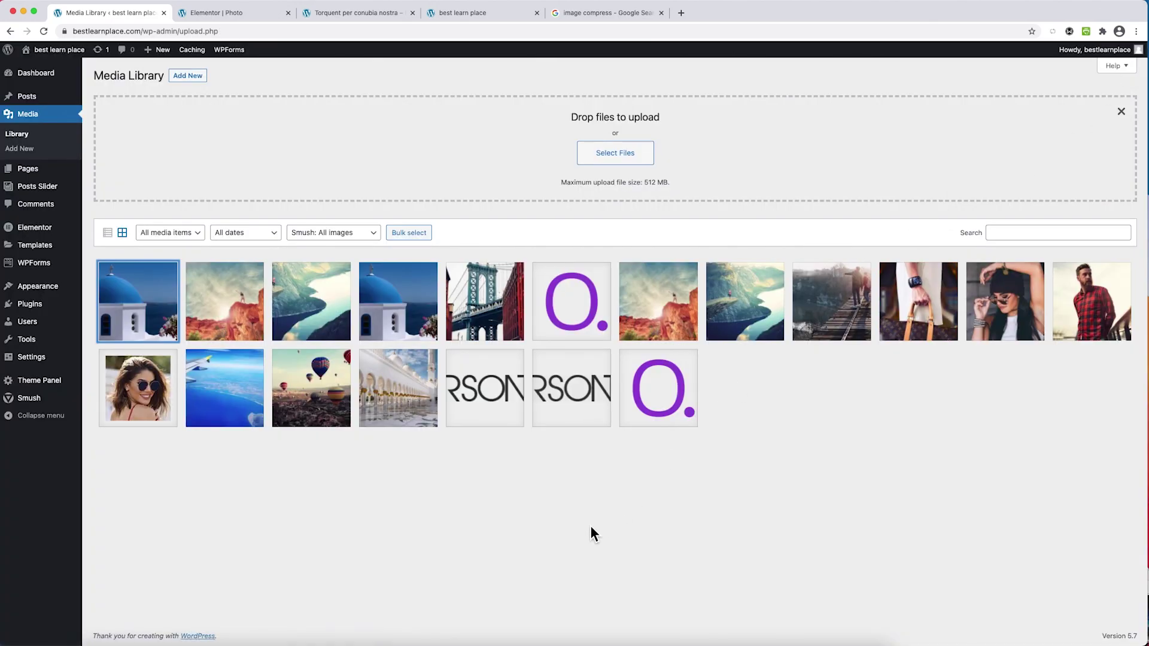